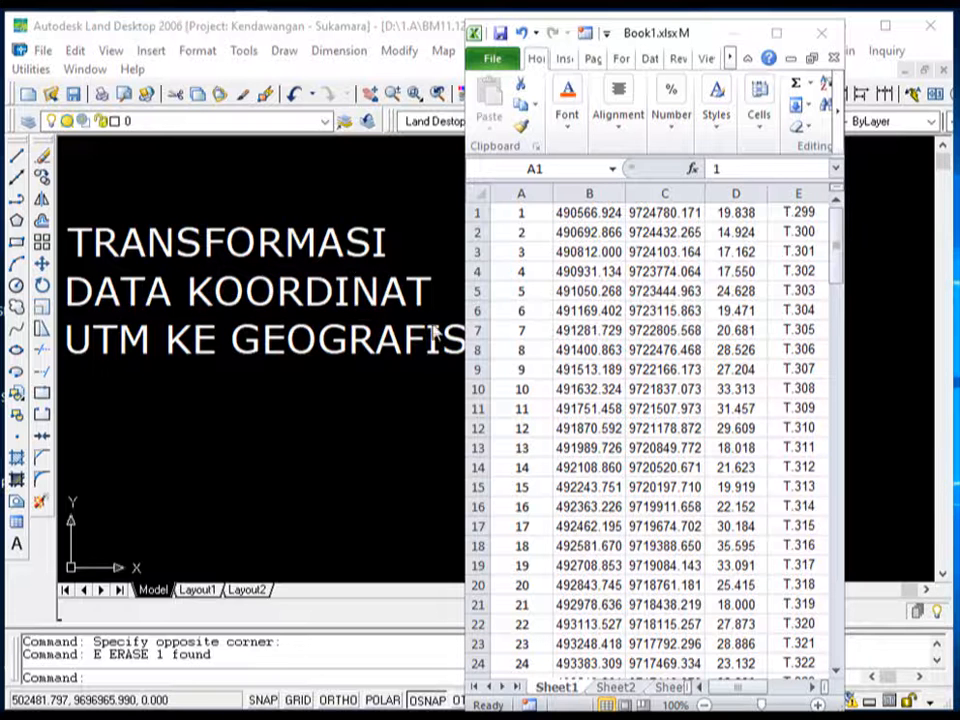
Switch to the Book1.xlsx workbook in Excel, move its window over the drawing and resize it to show columns A to F
left_click(336, 446)
scroll(471, 321, "down", 2)
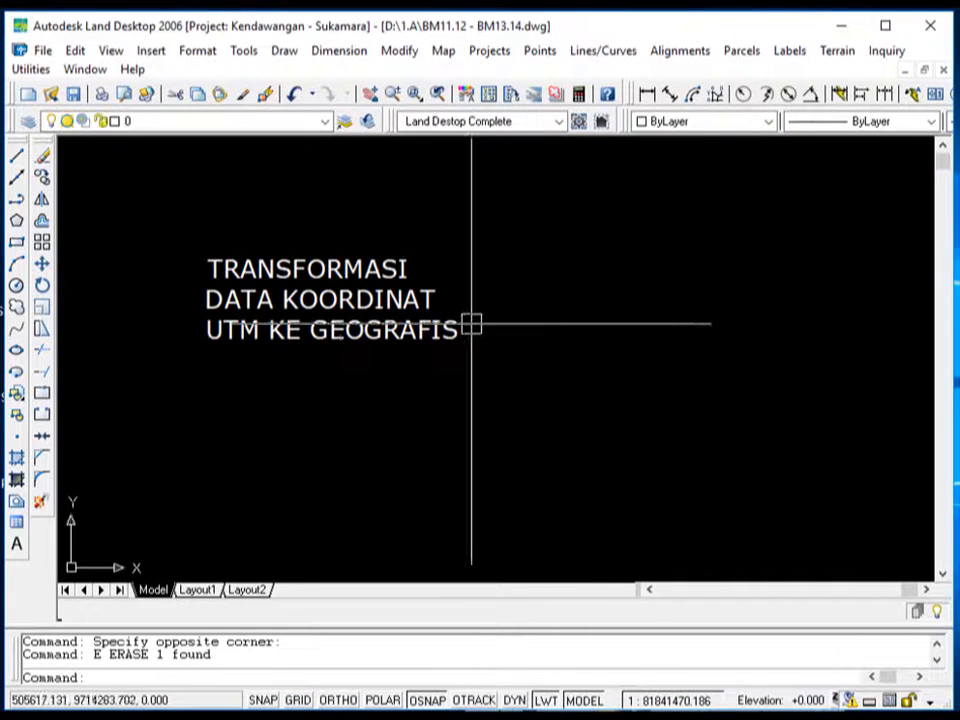
key("alt+Tab")
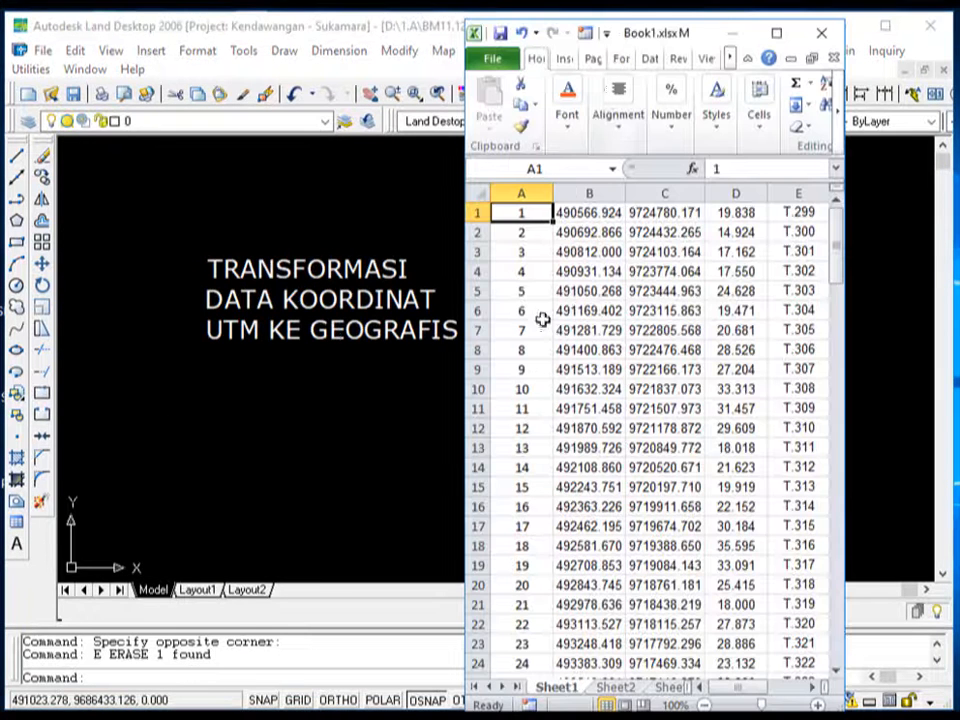
left_click_drag(503, 30, 380, 32)
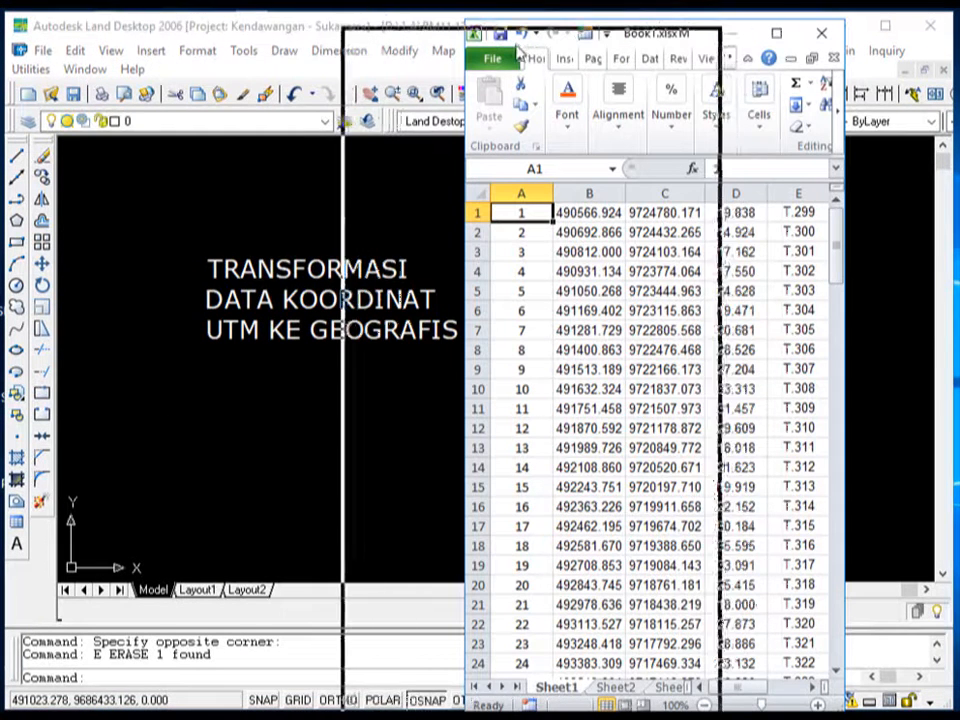
left_click_drag(517, 50, 394, 50)
left_click_drag(720, 398, 806, 422)
left_click(567, 474)
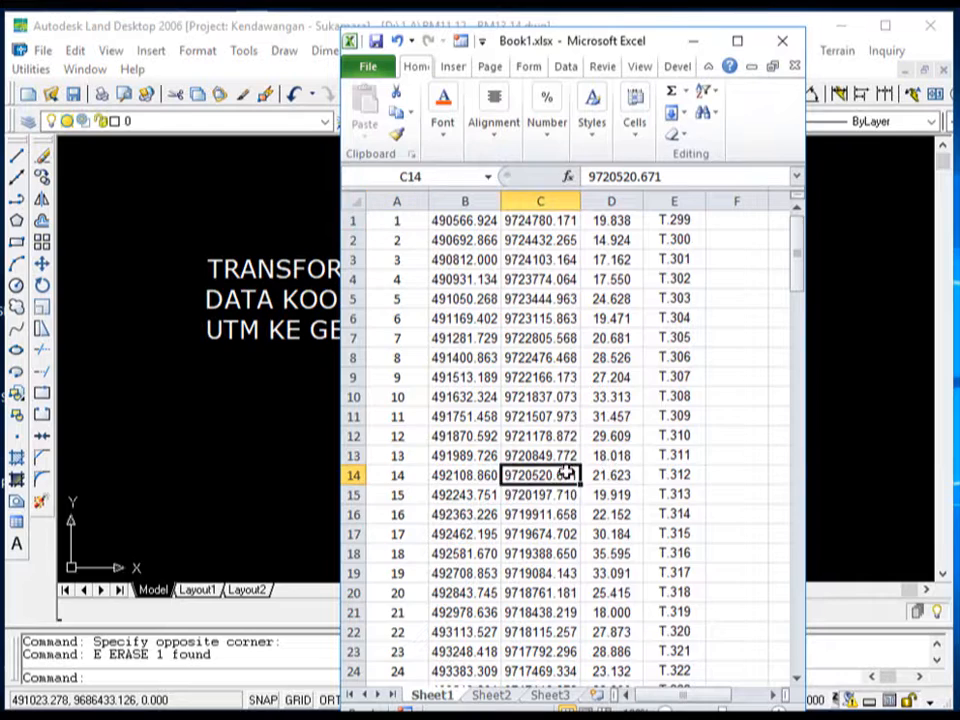
Look through the coordinate rows of Sheet1 down the list and back to the first row
scroll(563, 472, "down", 15)
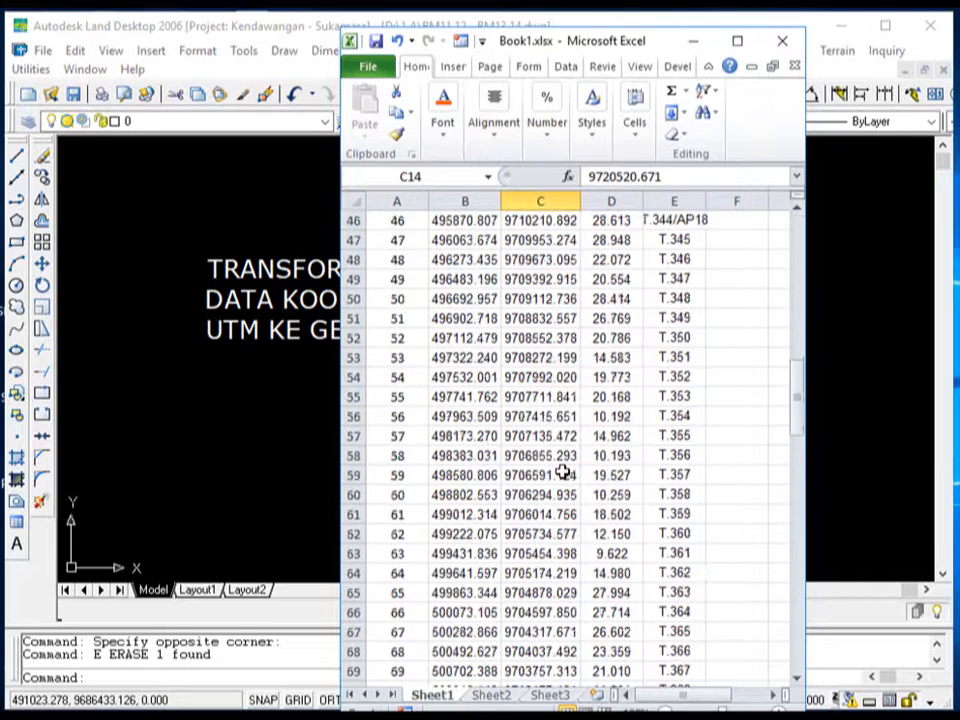
scroll(563, 472, "down", 7)
scroll(563, 472, "down", 19)
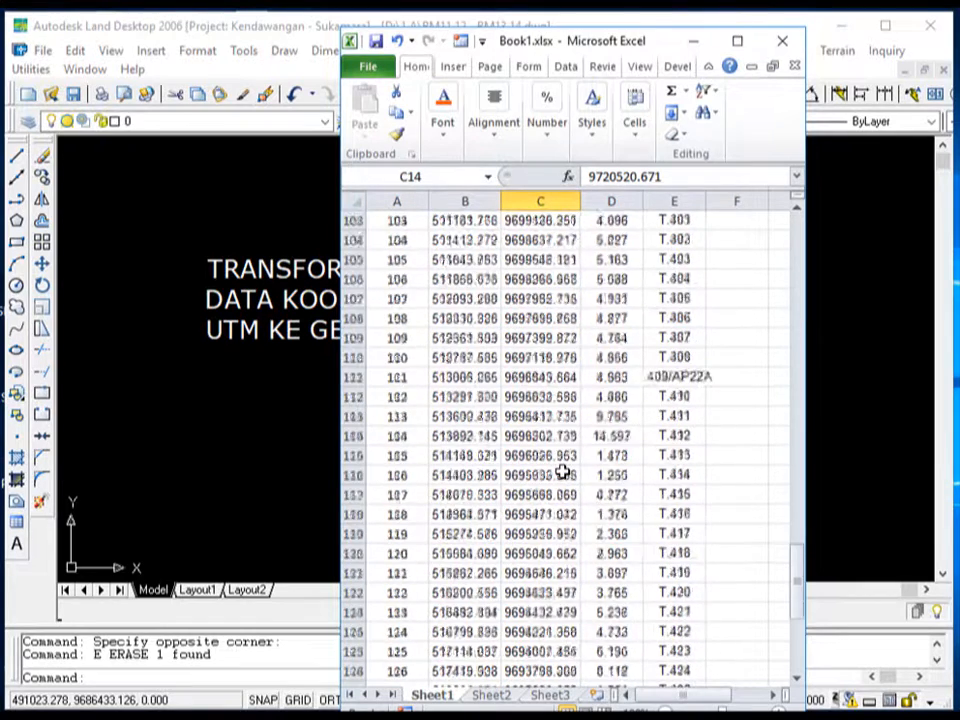
scroll(563, 472, "up", 15)
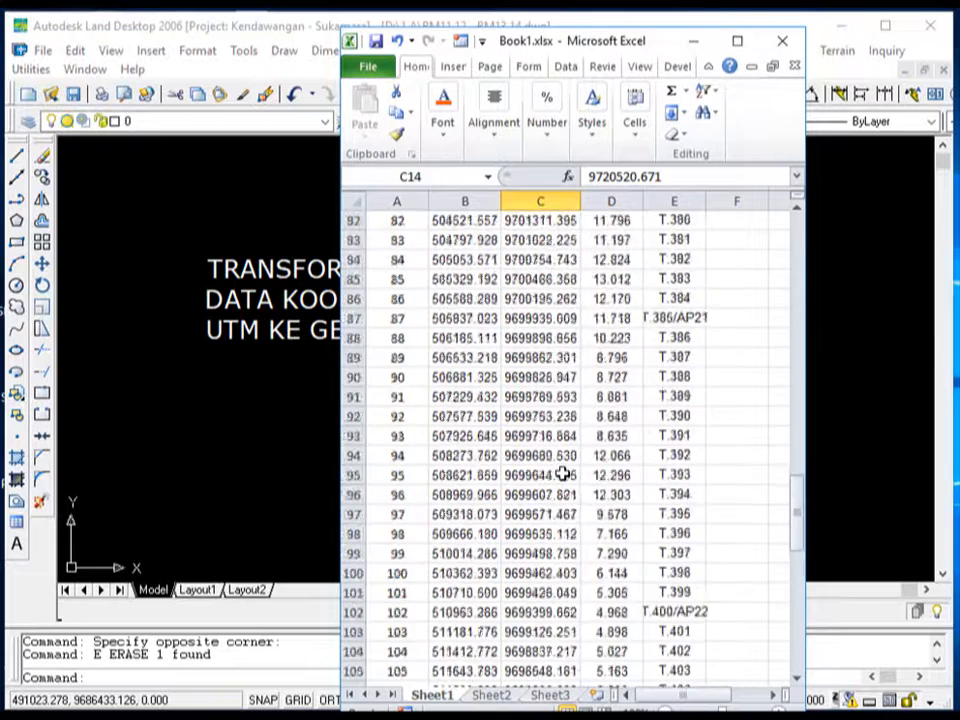
scroll(563, 472, "up", 20)
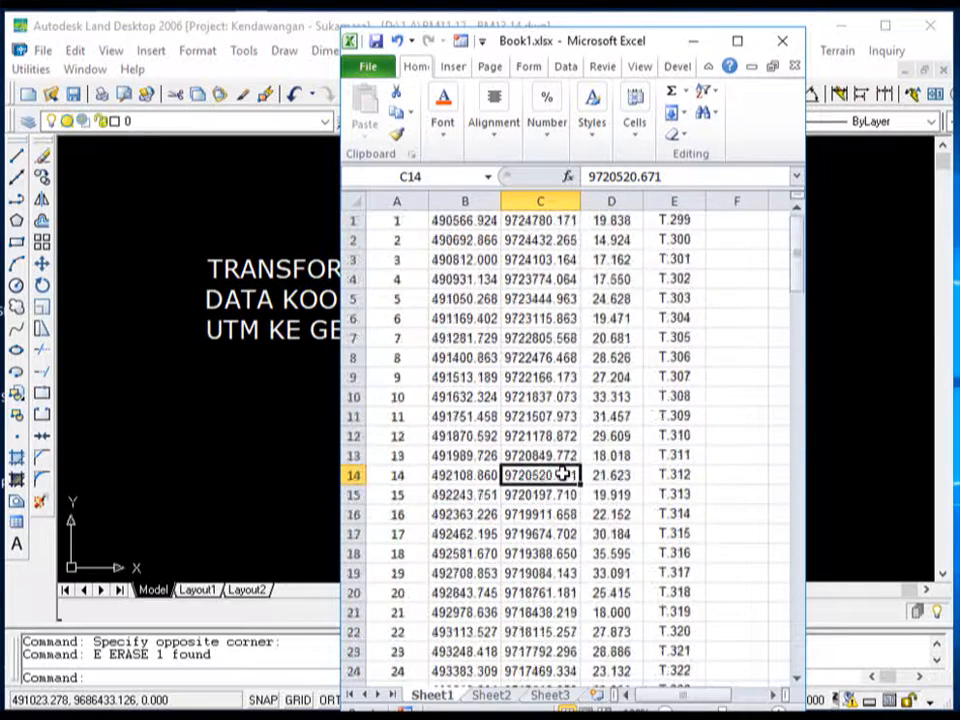
left_click(576, 338)
scroll(490, 400, "down", 4)
scroll(492, 405, "up", 4)
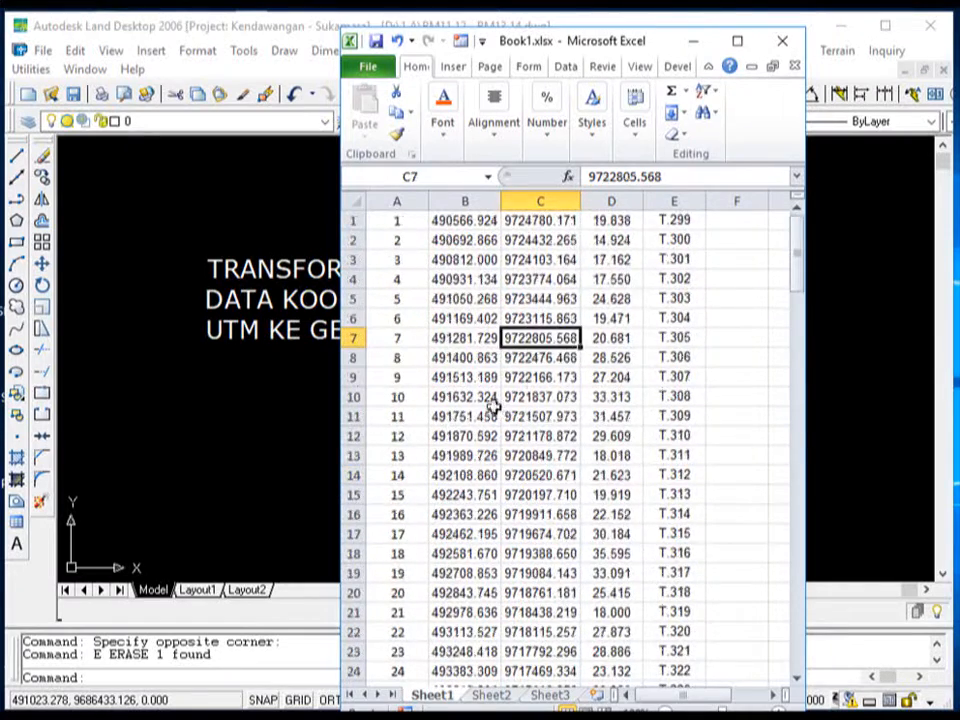
left_click(553, 372)
Examine columns A to E one by one: point number, easting, northing, elevation and description
left_click(384, 221)
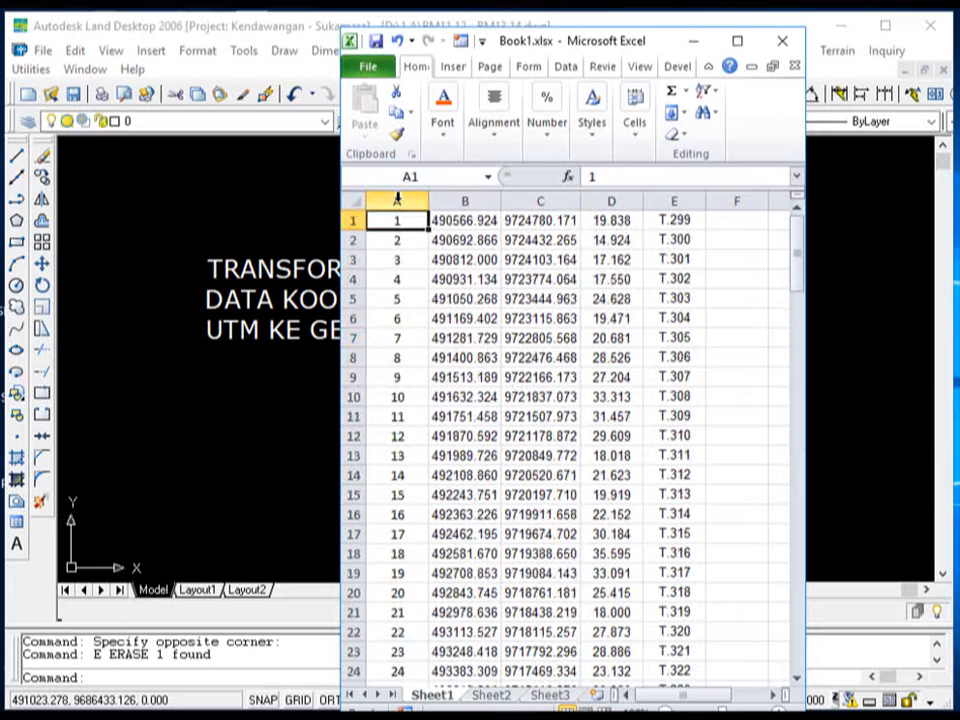
left_click(397, 201)
left_click(456, 200)
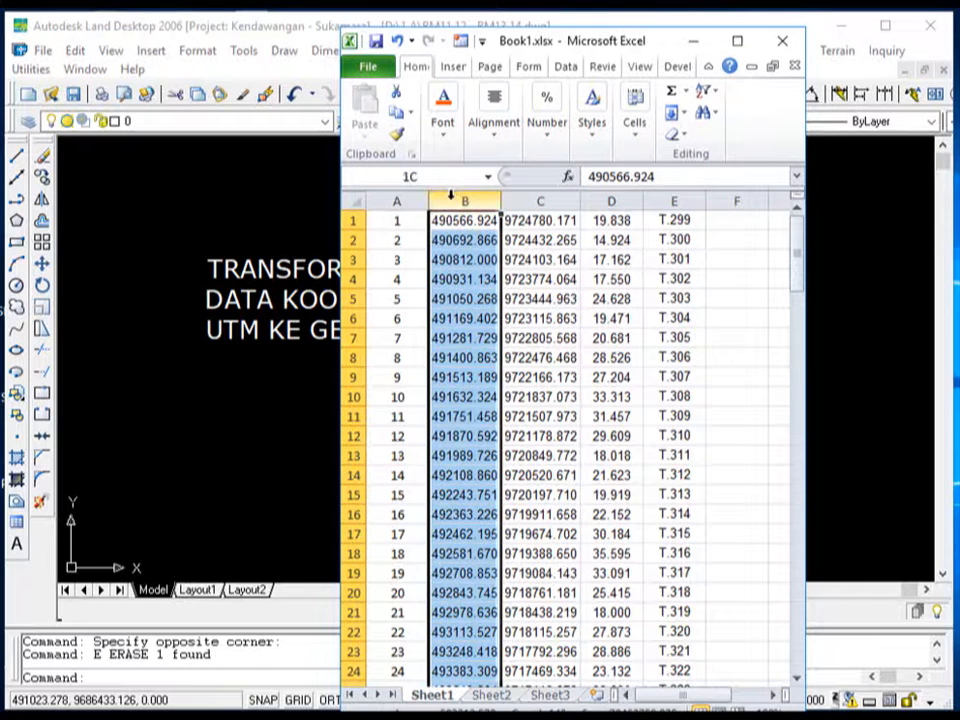
left_click(540, 201)
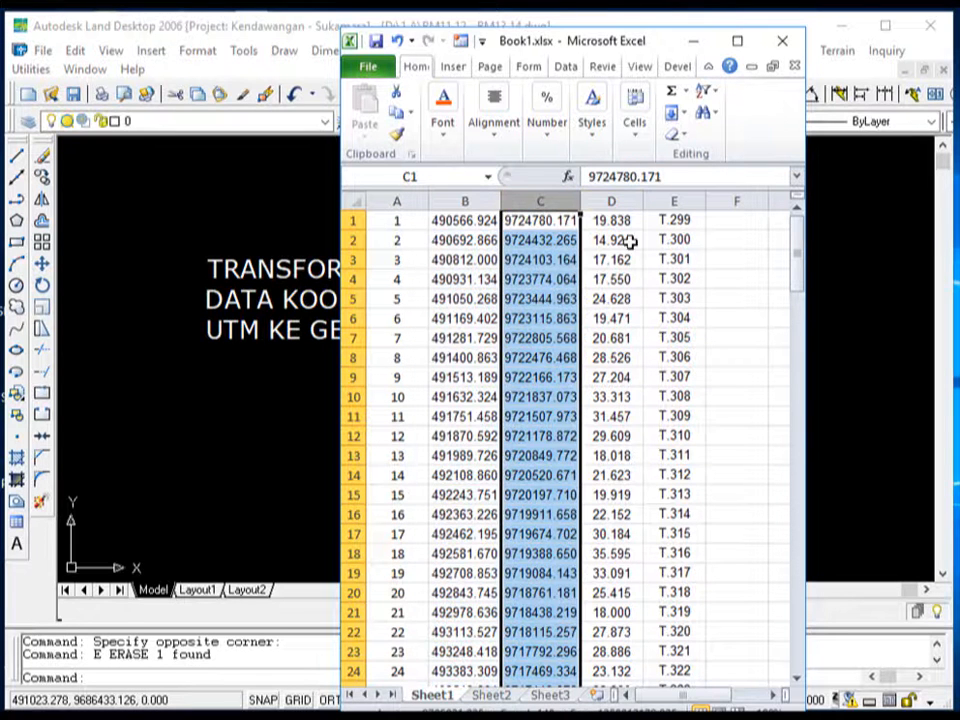
left_click(612, 201)
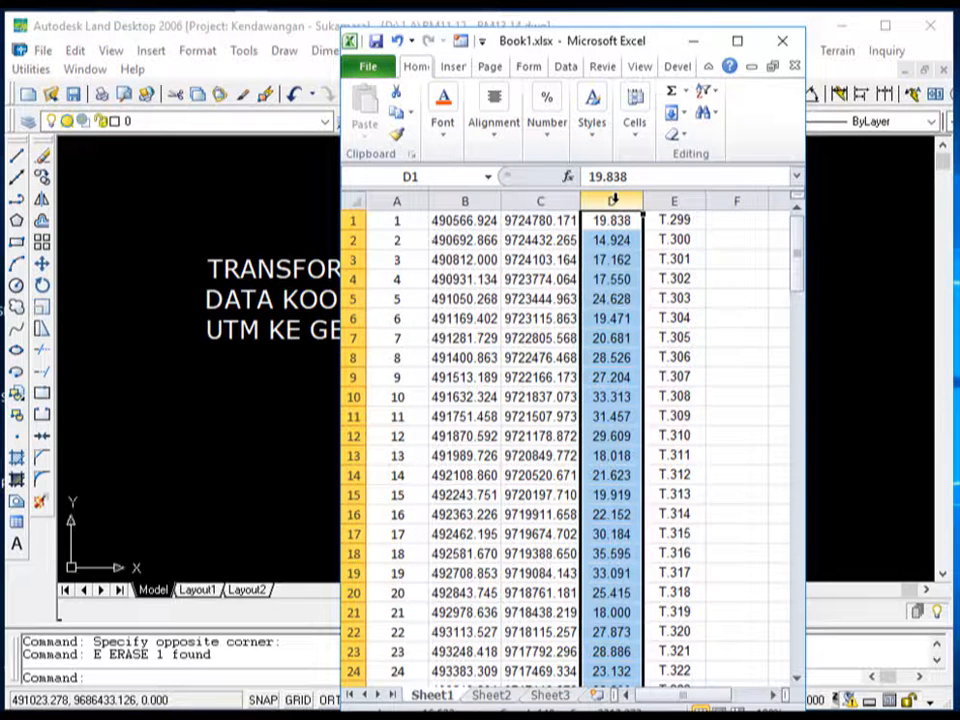
left_click(673, 201)
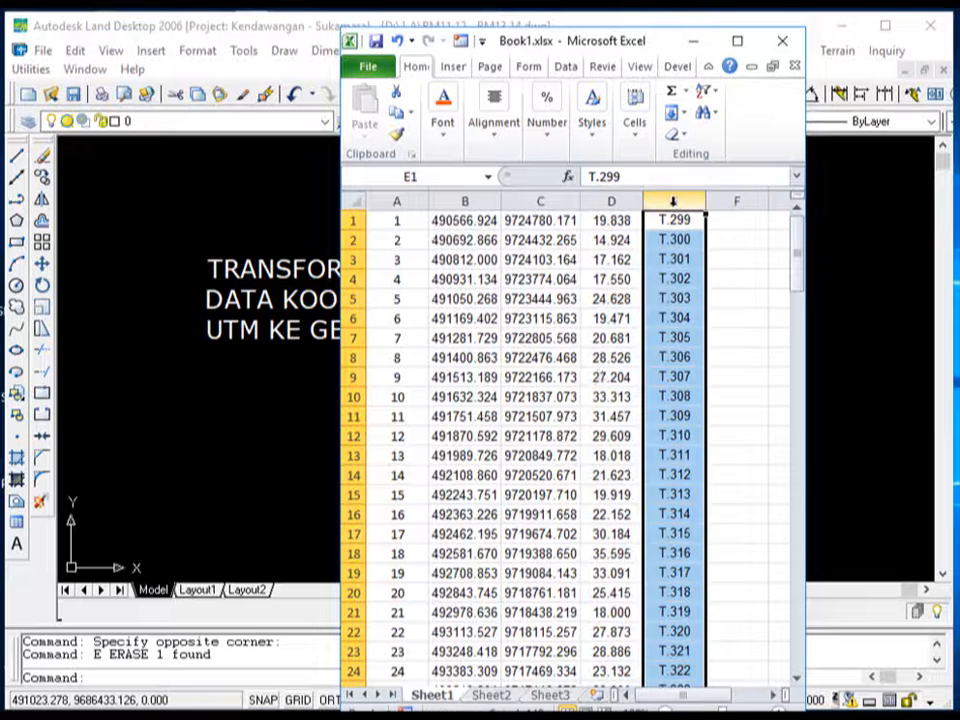
scroll(601, 377, "down", 6)
scroll(606, 379, "up", 6)
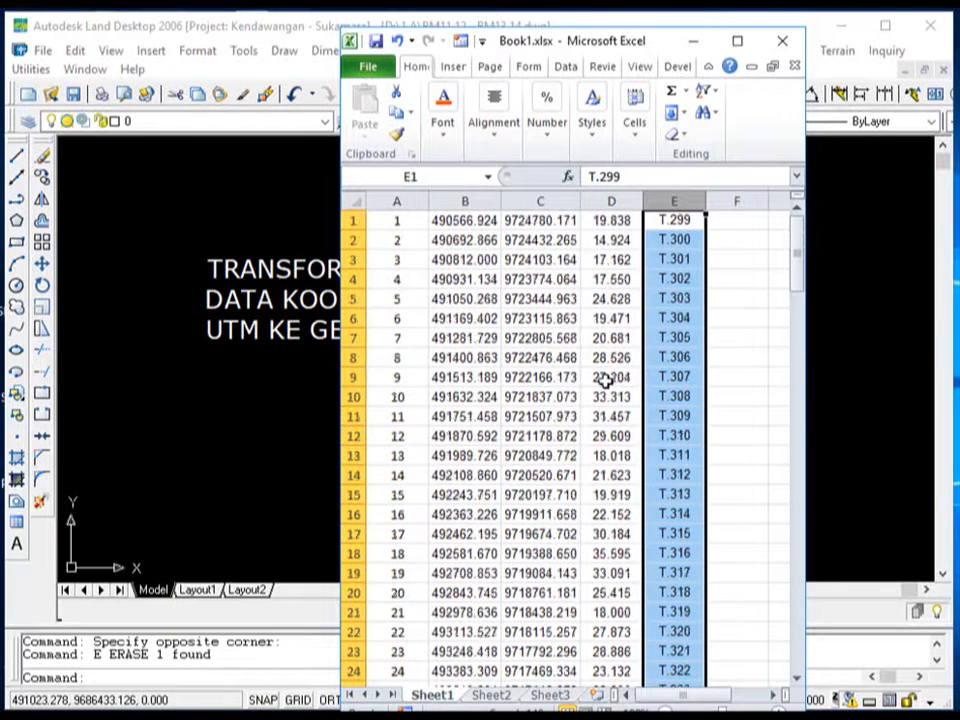
Review the point table as a block by selecting the range A1:E24
left_click(739, 319)
left_click(508, 376)
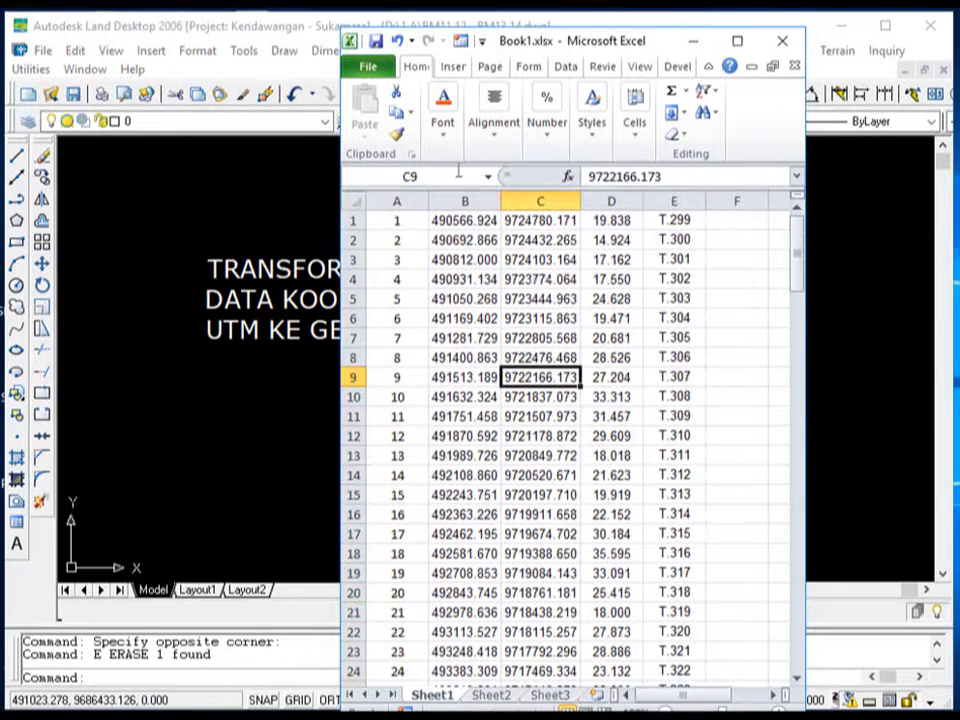
left_click(425, 377)
left_click_drag(390, 220, 664, 671)
scroll(500, 467, "down", 6)
scroll(500, 467, "up", 6)
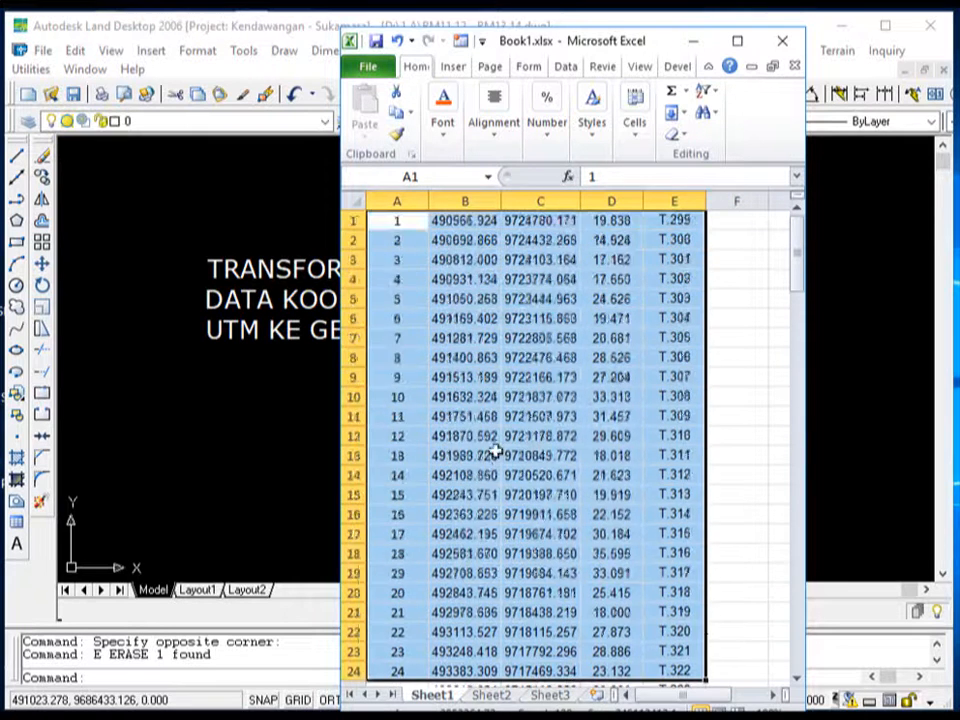
left_click(482, 380)
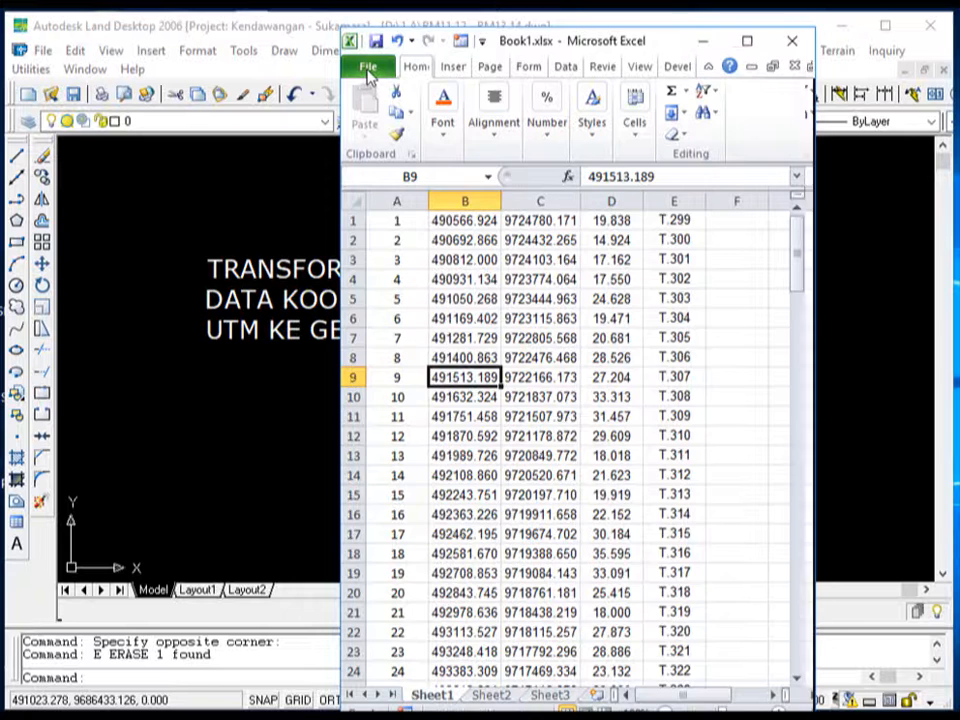
Start saving a copy of the workbook in folder D:\1.A under the name TES TRANSFORMASI
left_click(368, 68)
left_click(401, 127)
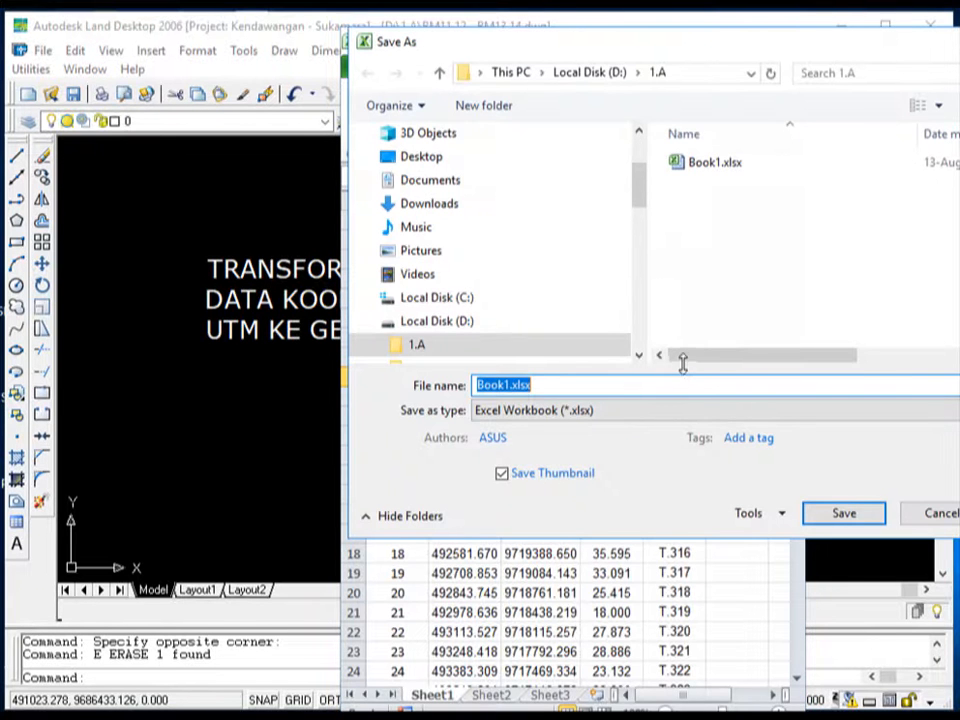
left_click(445, 326)
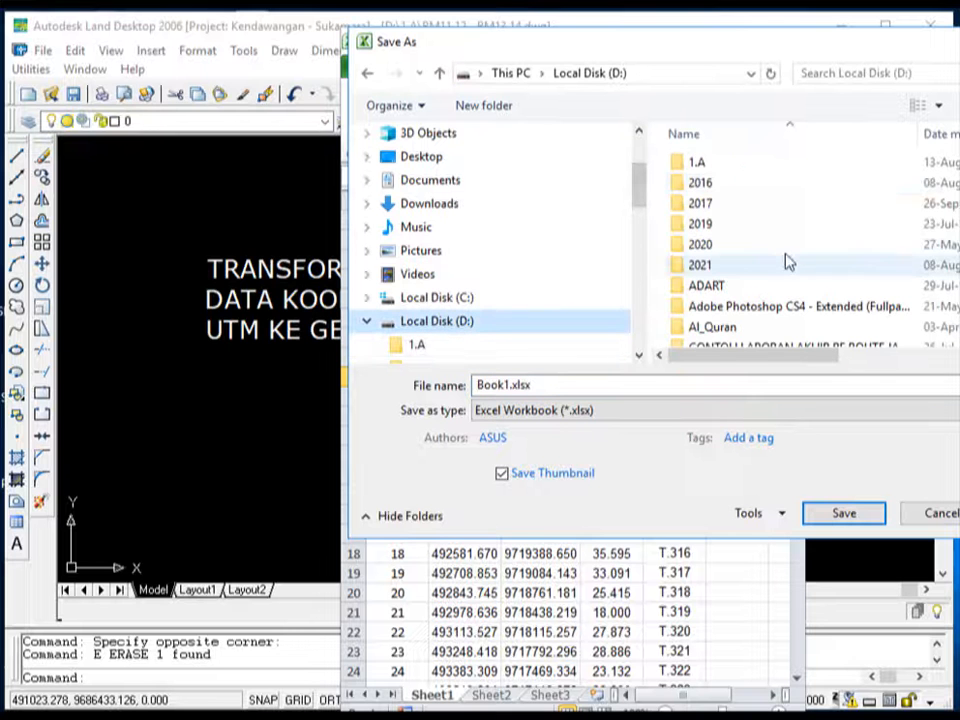
double_click(696, 162)
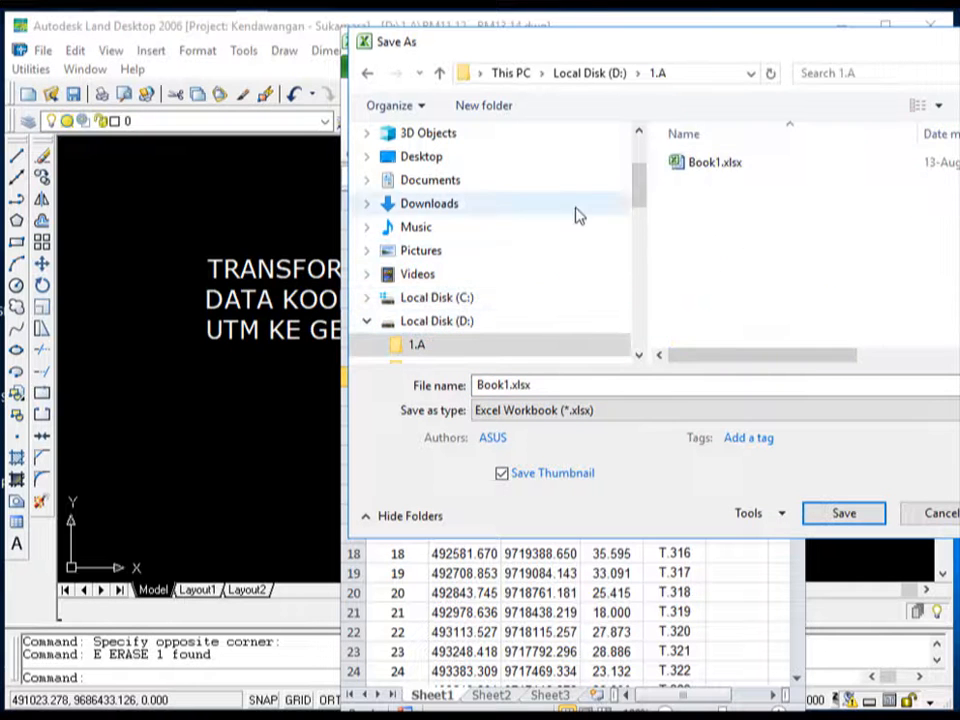
double_click(573, 385)
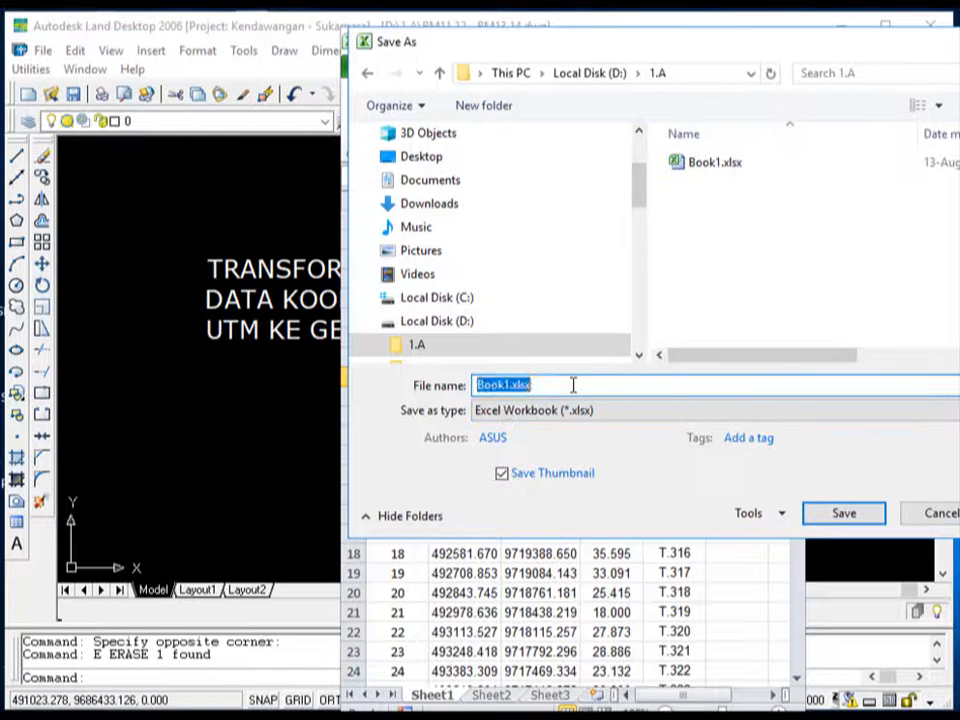
type("TES TRANSFORMASI")
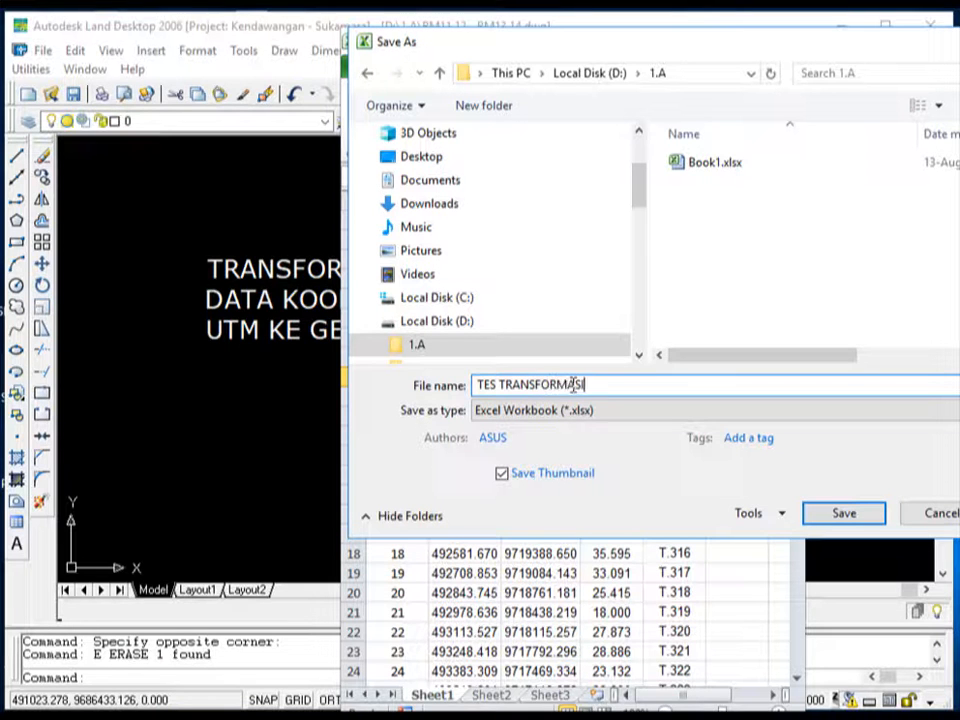
Save the copy as CSV (Comma delimited), accepting only the active sheet and keeping the CSV format
left_click(725, 425)
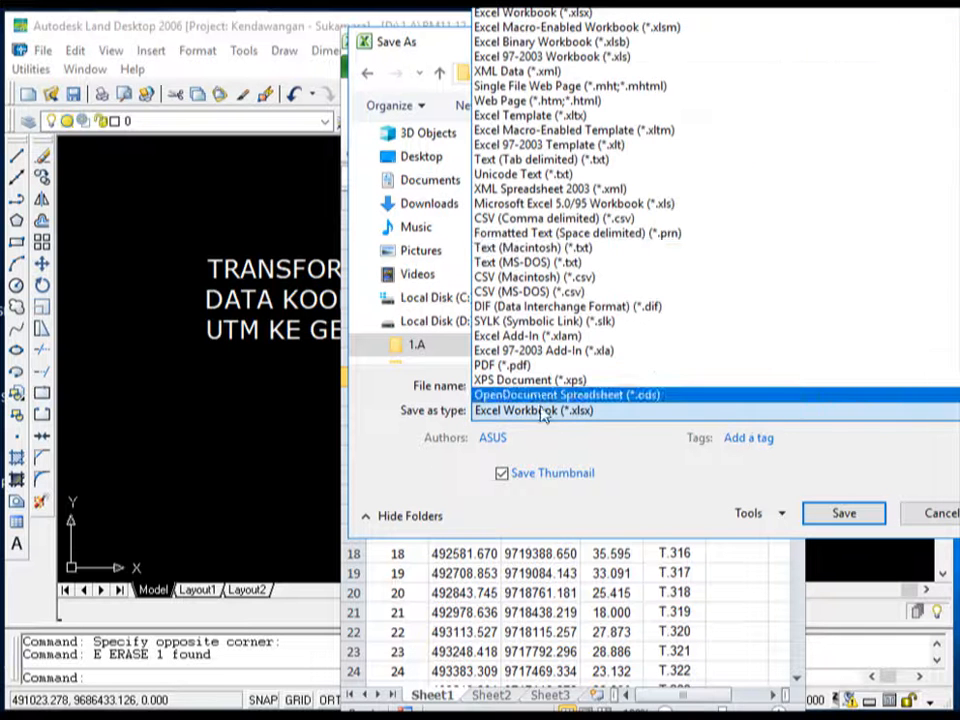
left_click(560, 218)
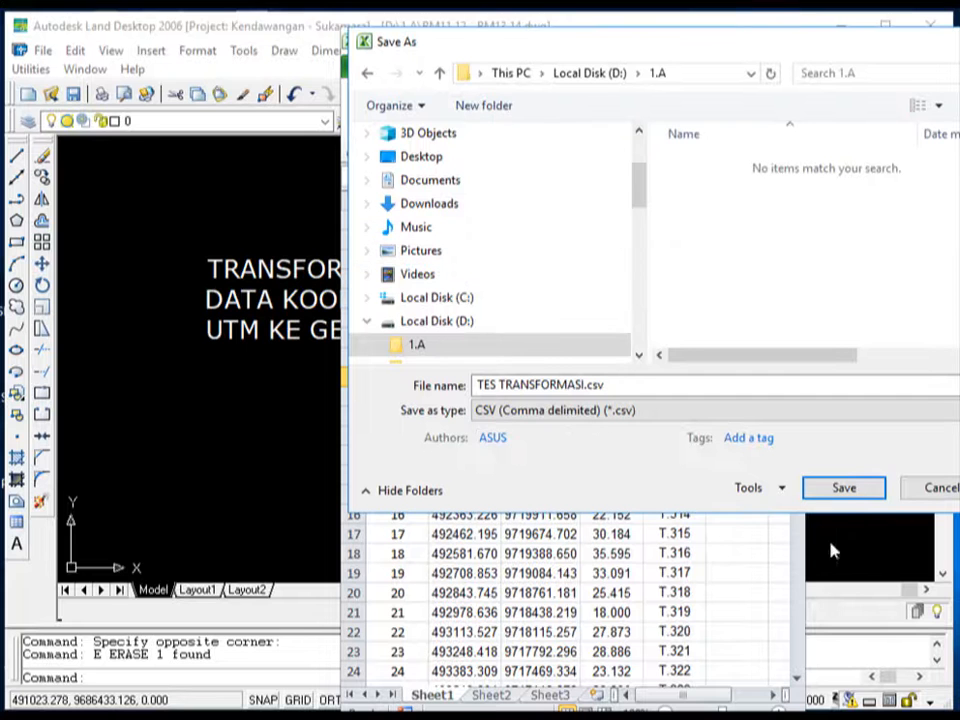
left_click(845, 489)
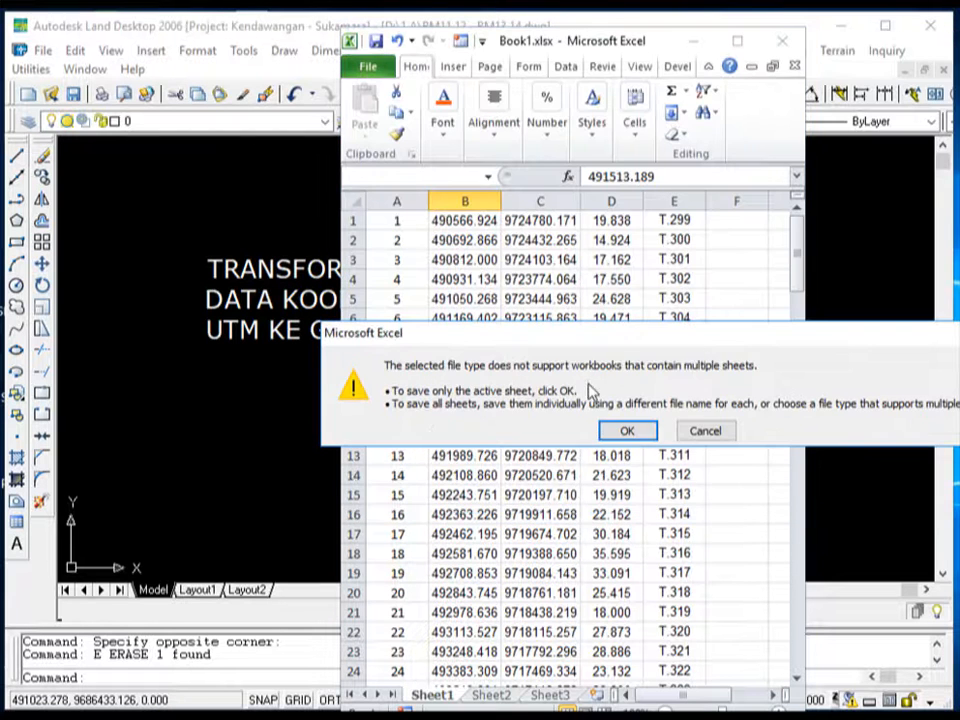
left_click(623, 432)
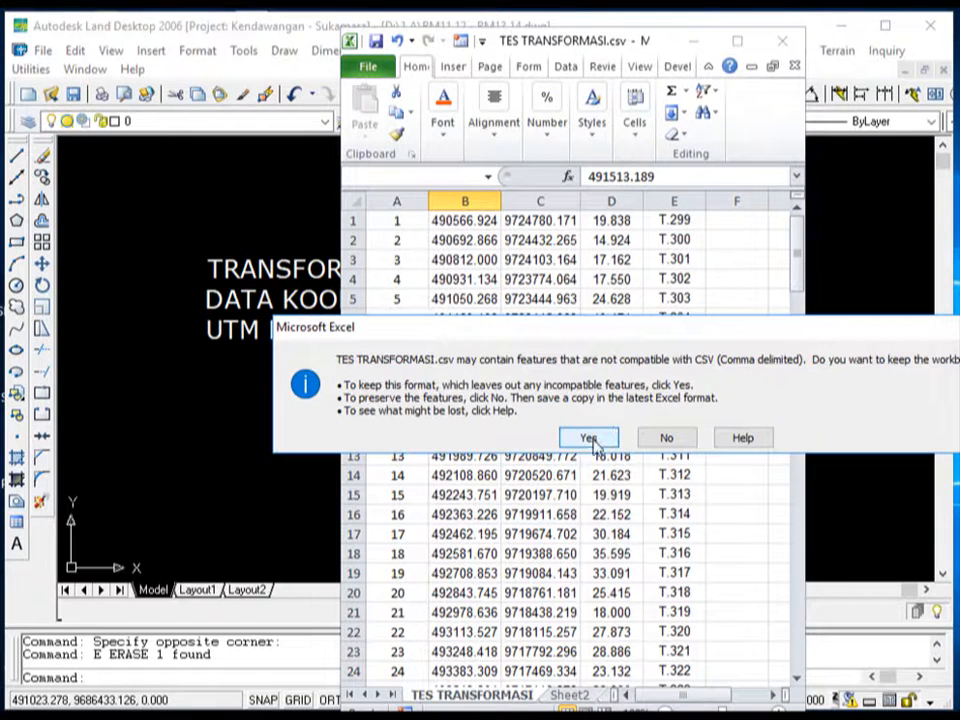
left_click(590, 439)
left_click(698, 397)
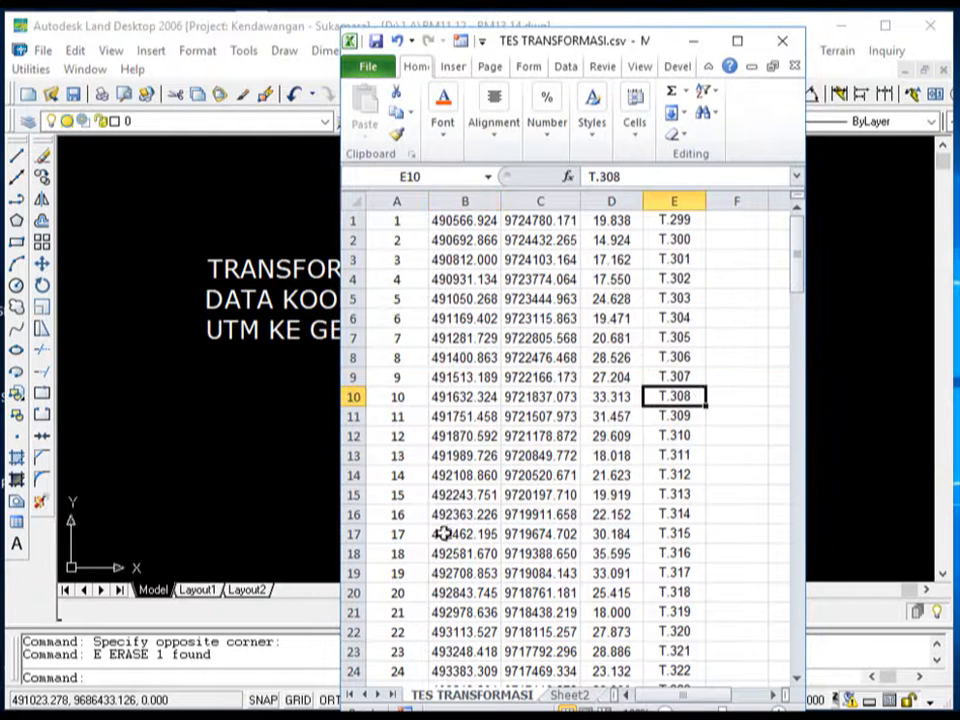
Close the CSV workbook without saving again and return to the drawing in Autodesk Land Desktop
left_click(781, 41)
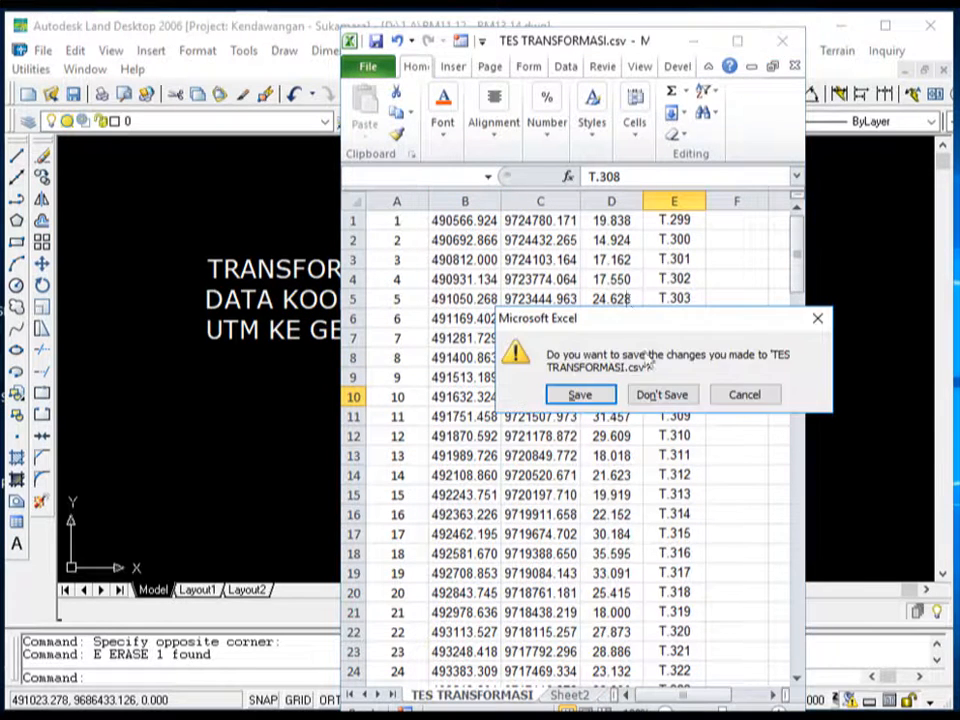
left_click(663, 396)
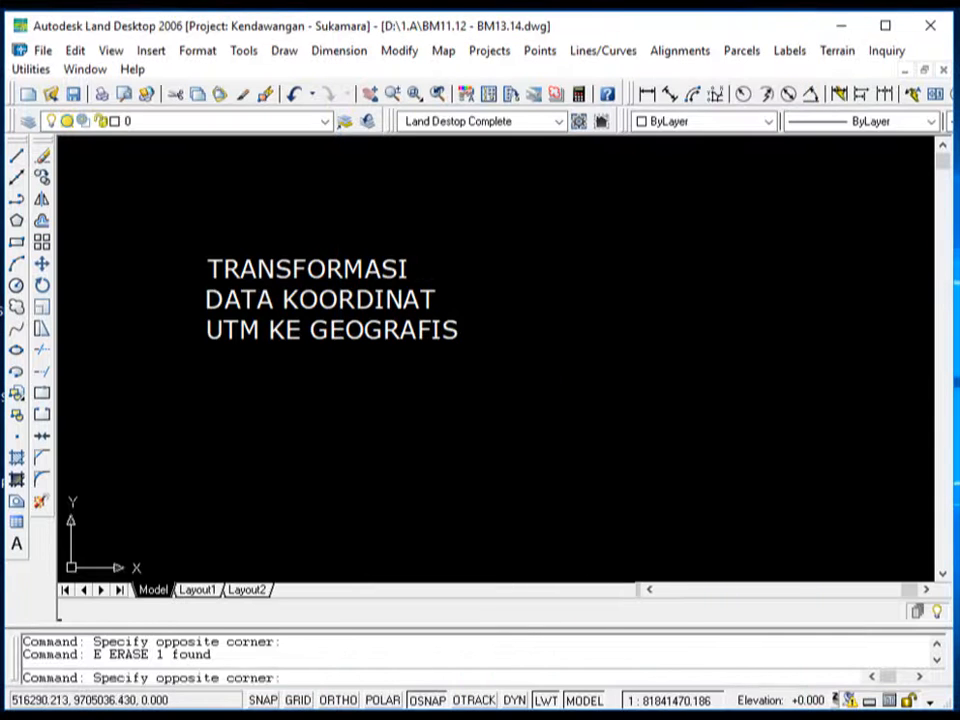
left_click(528, 388)
scroll(231, 377, "down", 2)
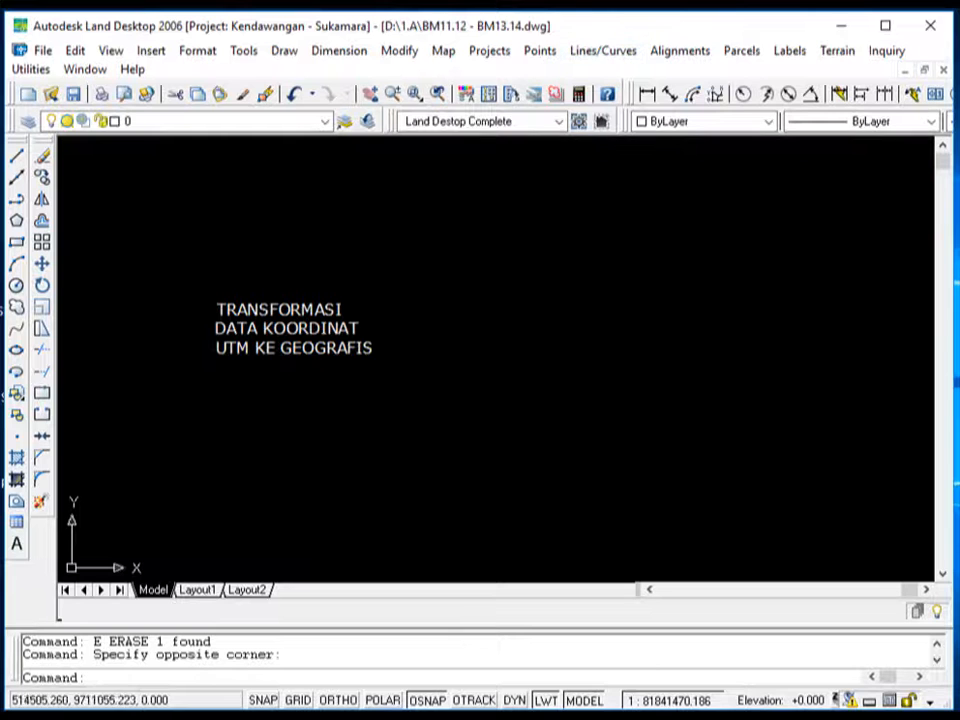
Import the points from TES TRANSFORMASI.csv in folder 1.A using the PENZD (comma delimited) format, accepting the preset COGO database import options
left_click(537, 51)
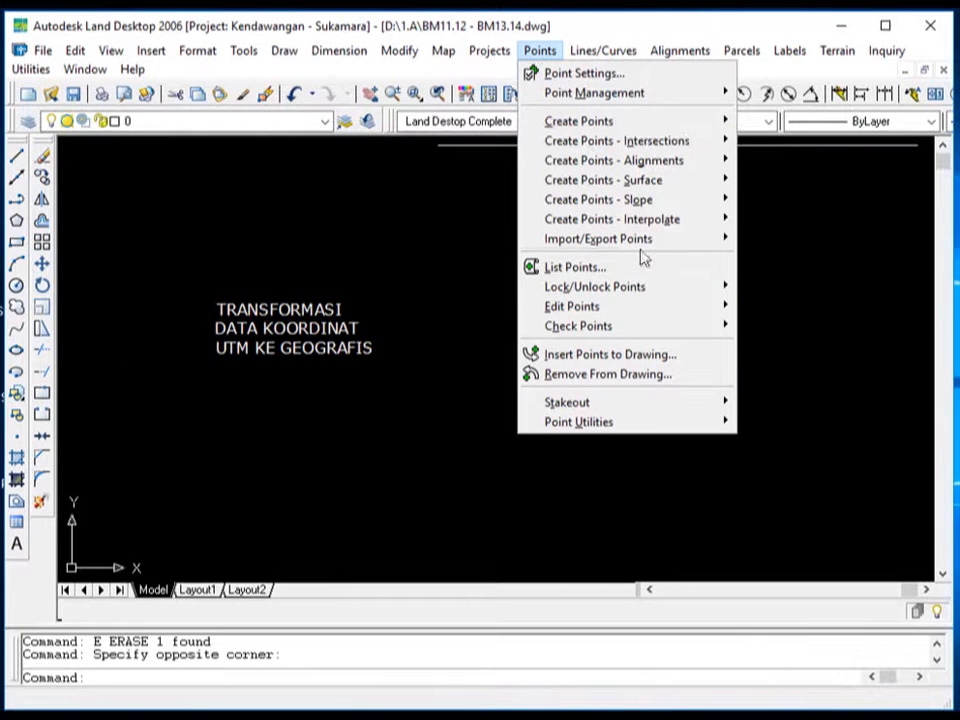
mouse_move(638, 244)
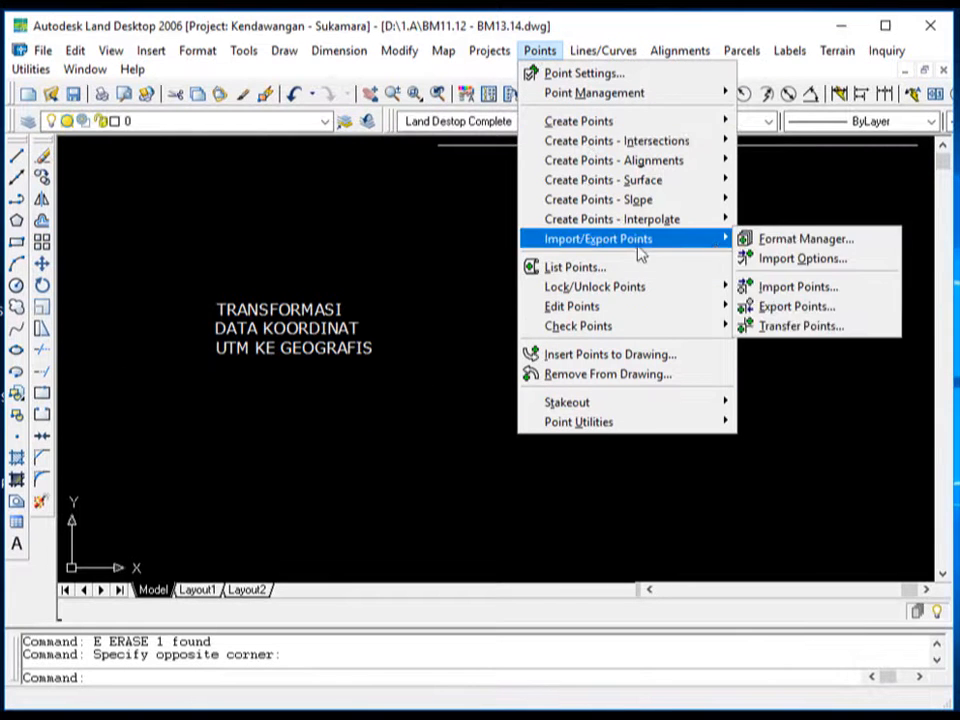
left_click(829, 292)
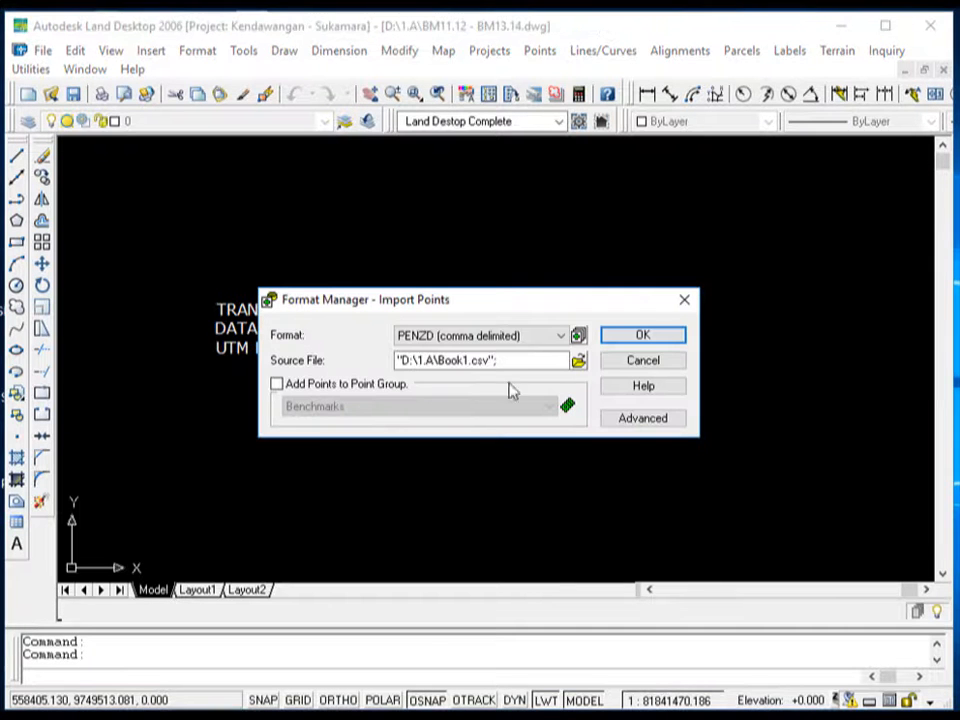
left_click_drag(517, 312, 477, 220)
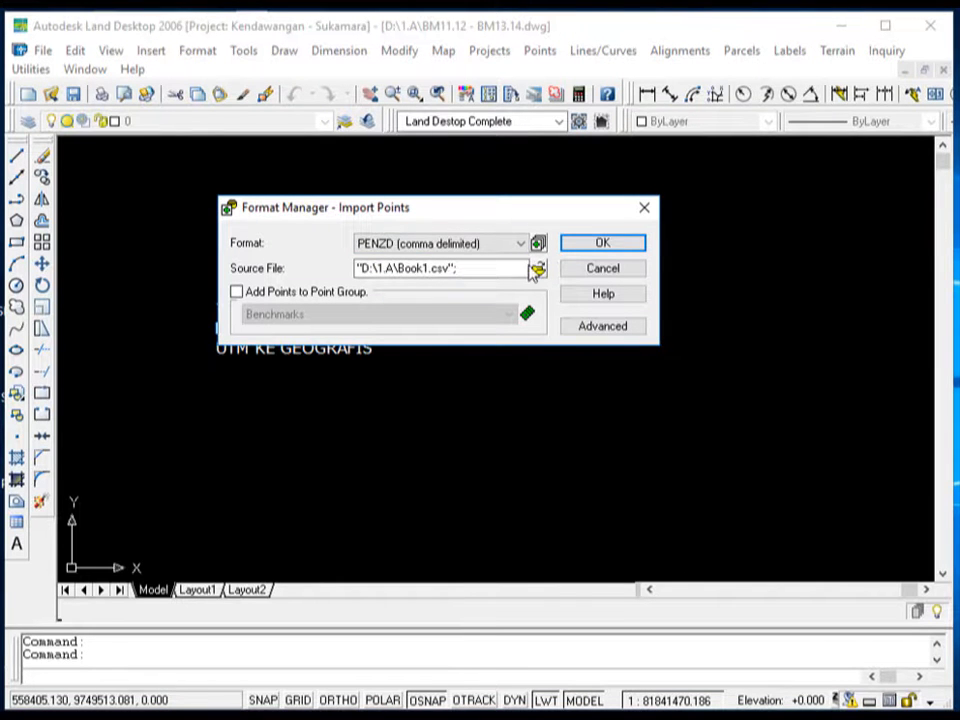
left_click(539, 270)
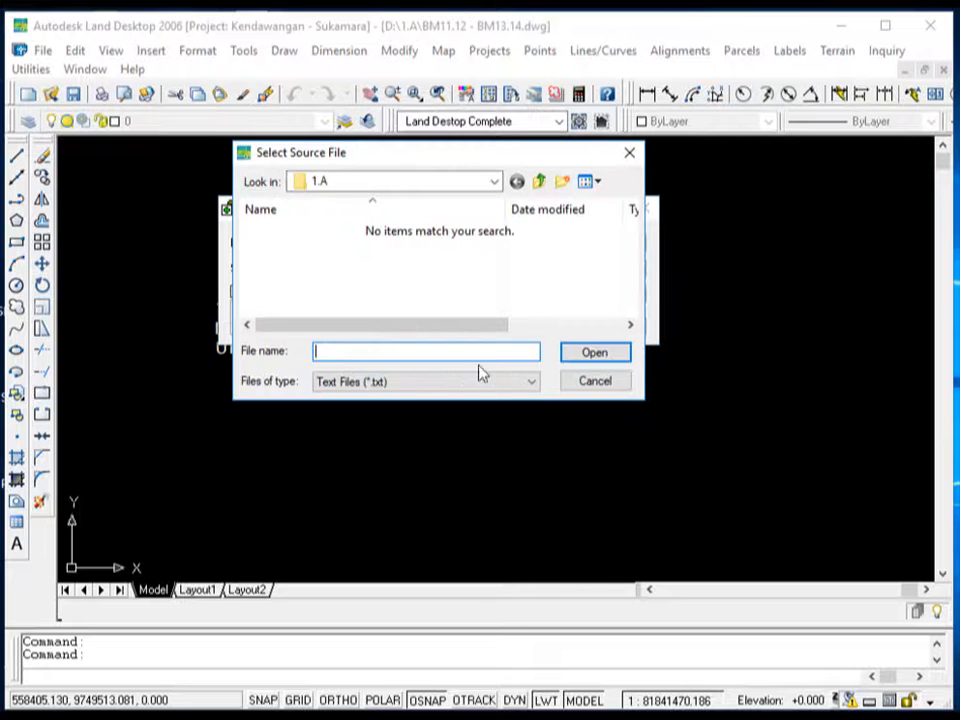
left_click(510, 388)
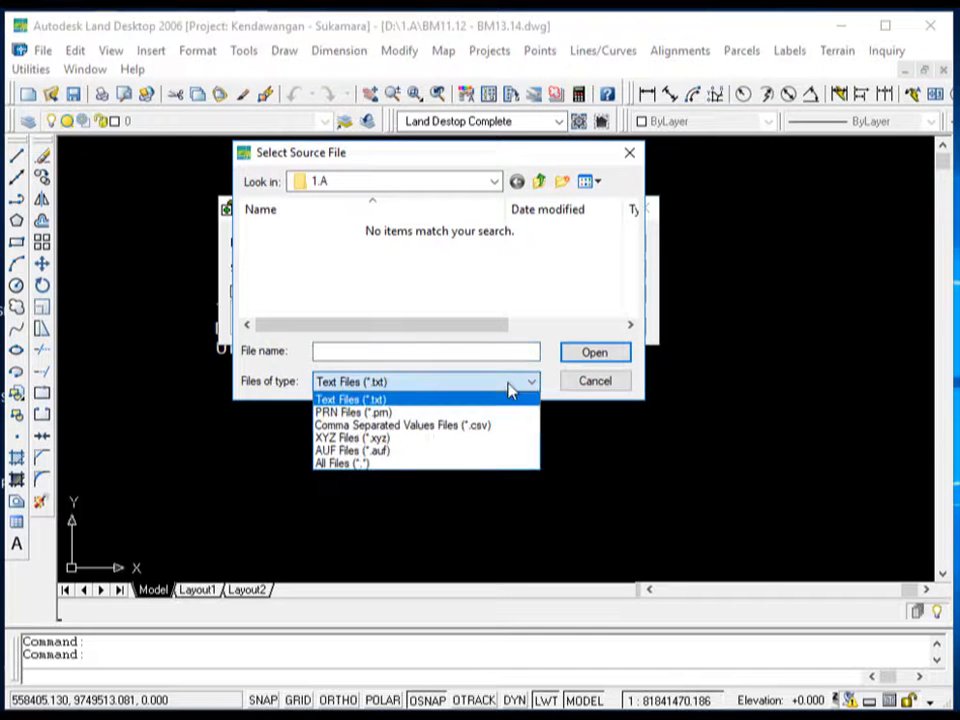
left_click(437, 428)
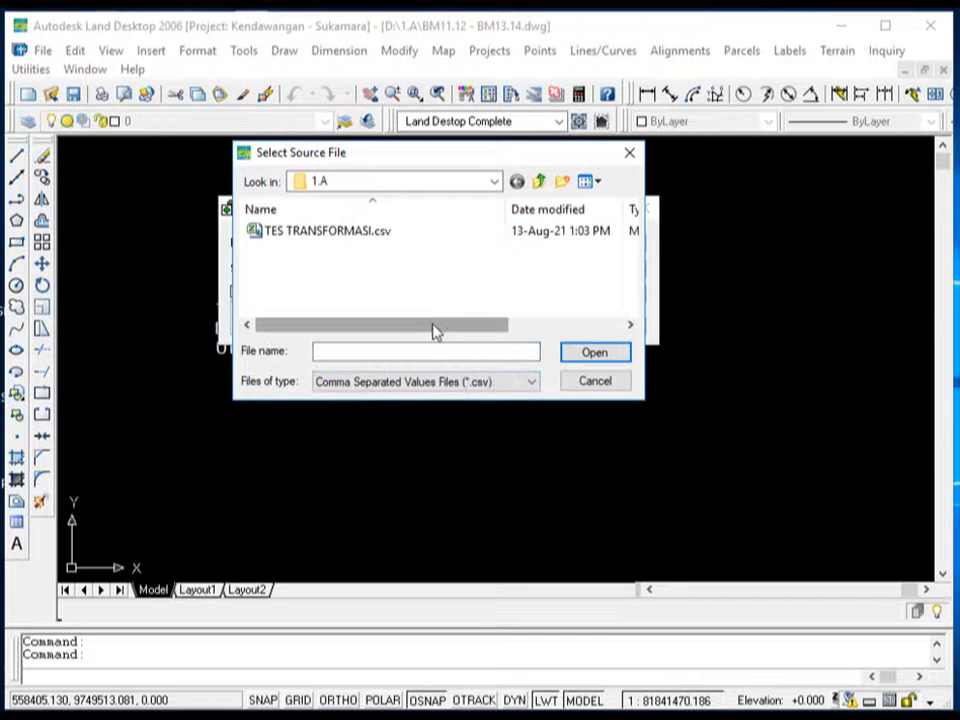
left_click(330, 233)
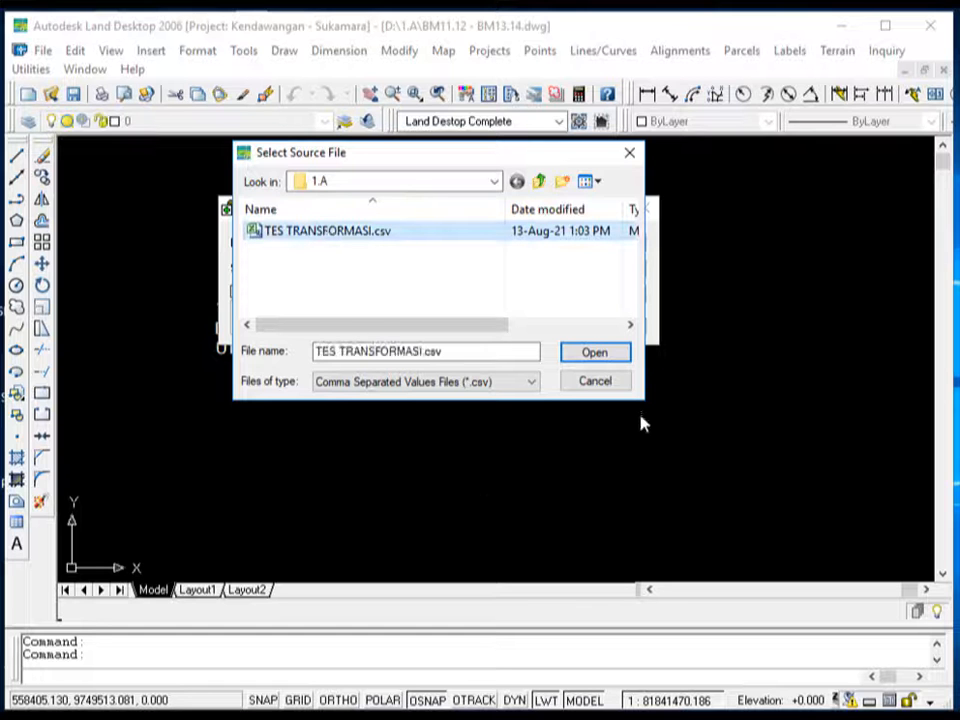
left_click(604, 356)
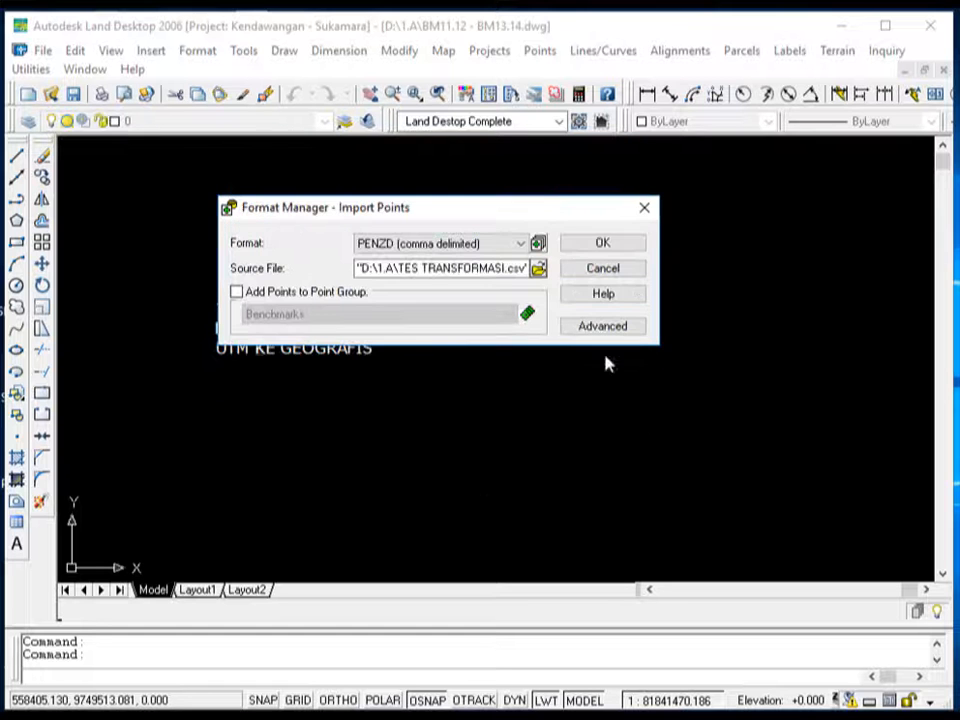
left_click(622, 251)
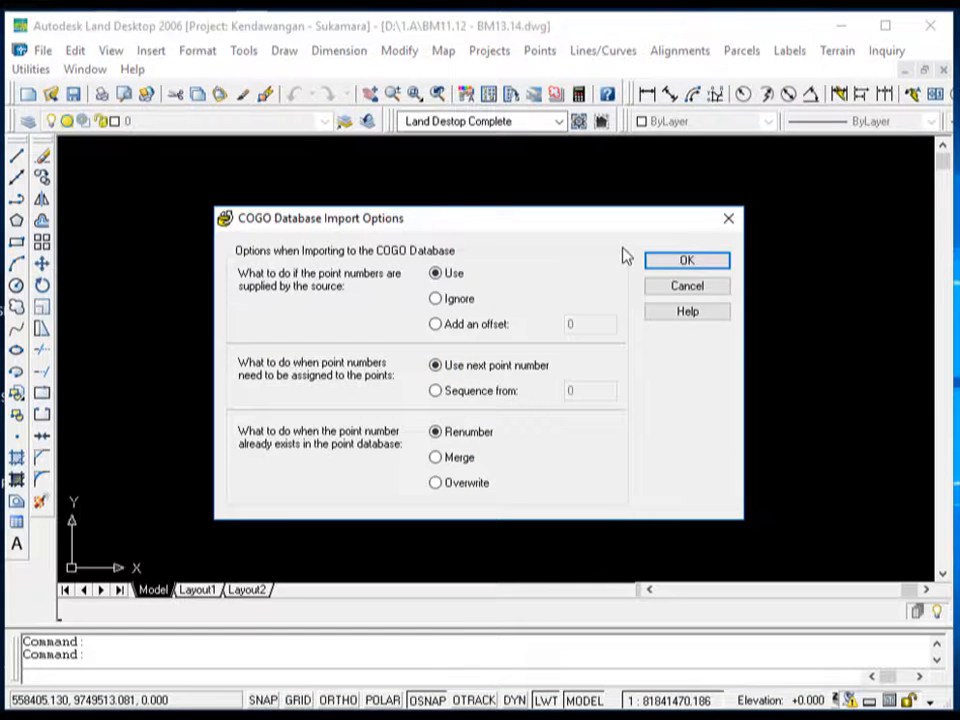
left_click(688, 261)
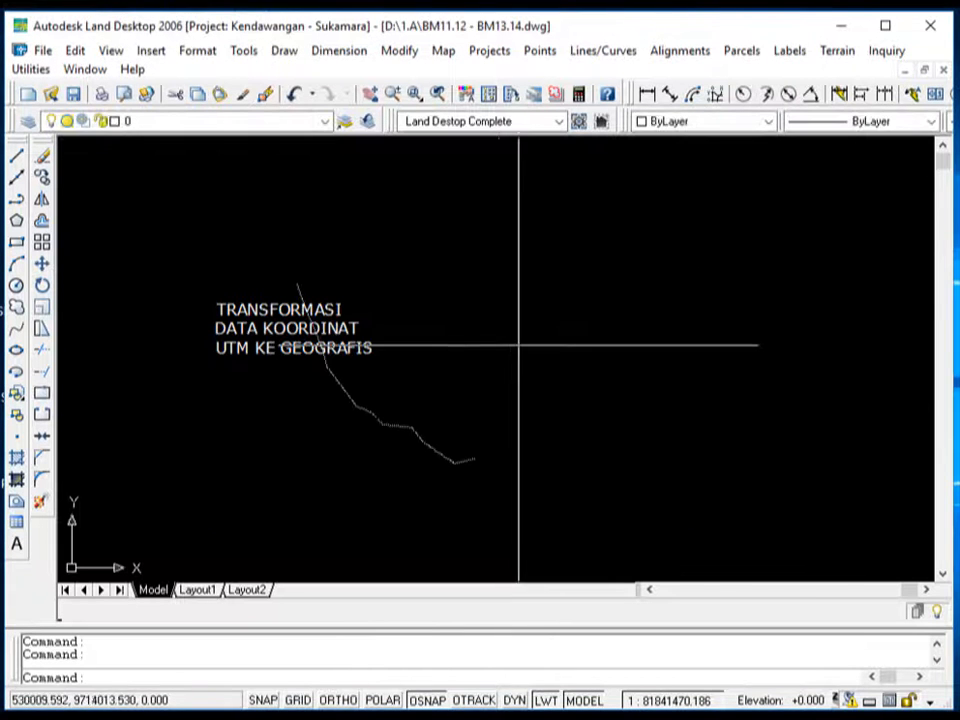
Move the TRANSFORMASI DATA KOORDINAT UTM KE GEOGRAFIS text down and to the left, clear of the imported points
scroll(318, 332, "up", 8)
scroll(318, 332, "down", 8)
left_click(364, 328)
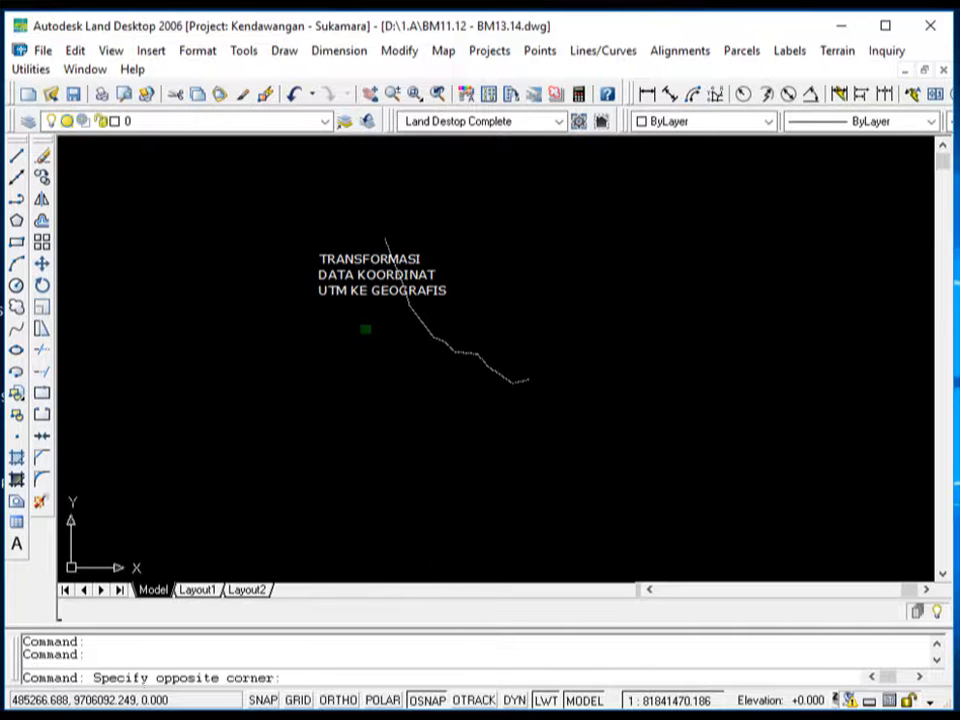
left_click(294, 279)
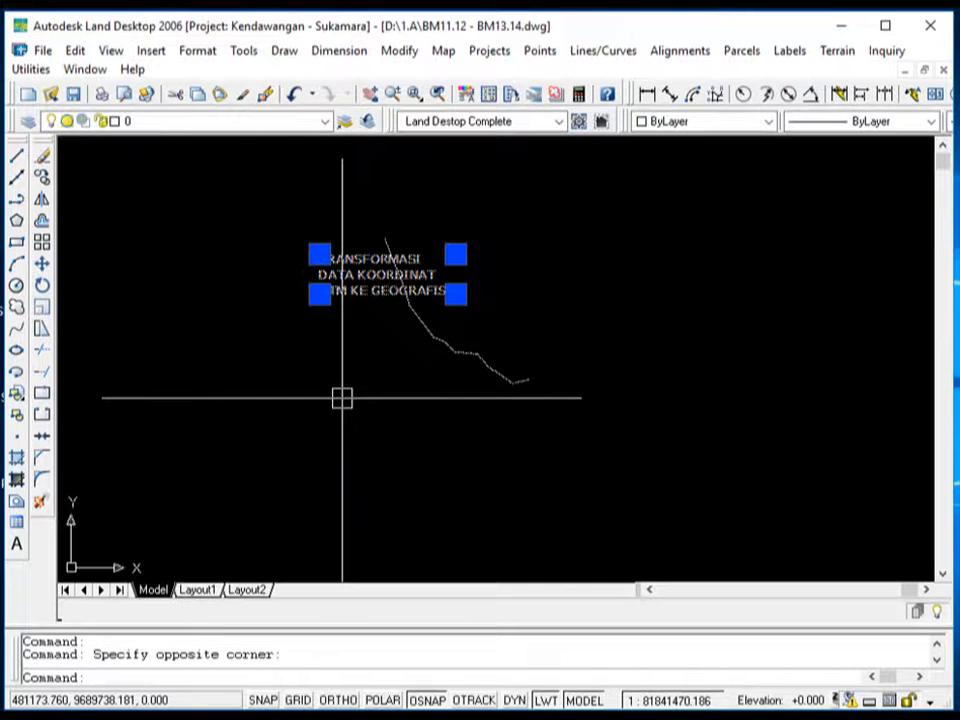
type("m")
key("Return")
left_click(319, 293)
scroll(443, 274, "down", 4)
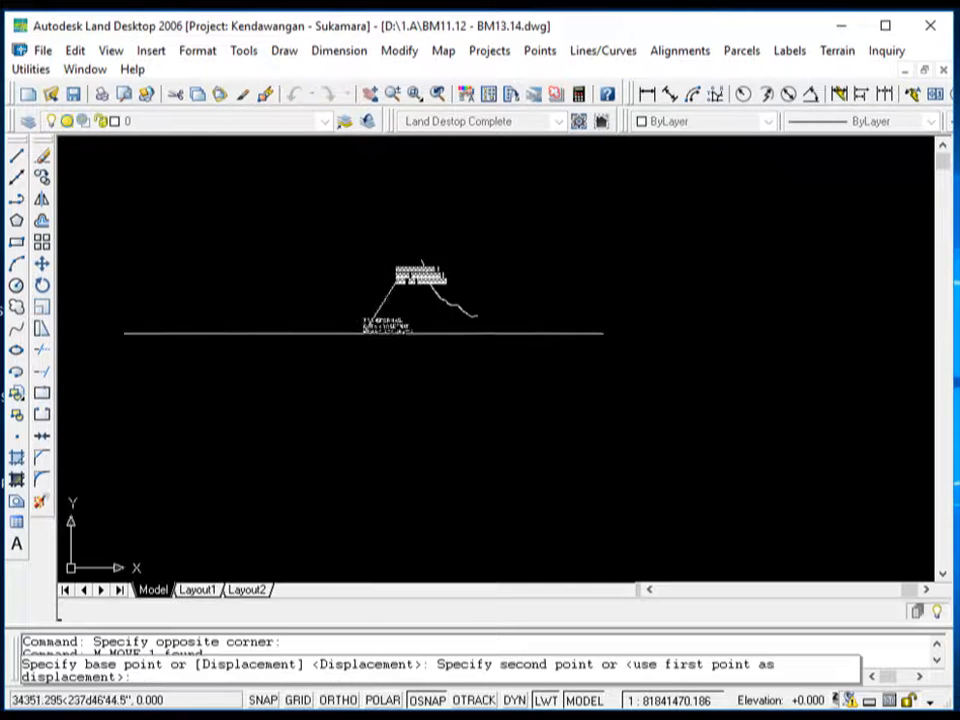
left_click(166, 396)
Open TES TRANSFORMASI.csv from folder D:\1.A in Excel to compare it with imported point T.299, and put the file browser away
scroll(420, 262, "up", 6)
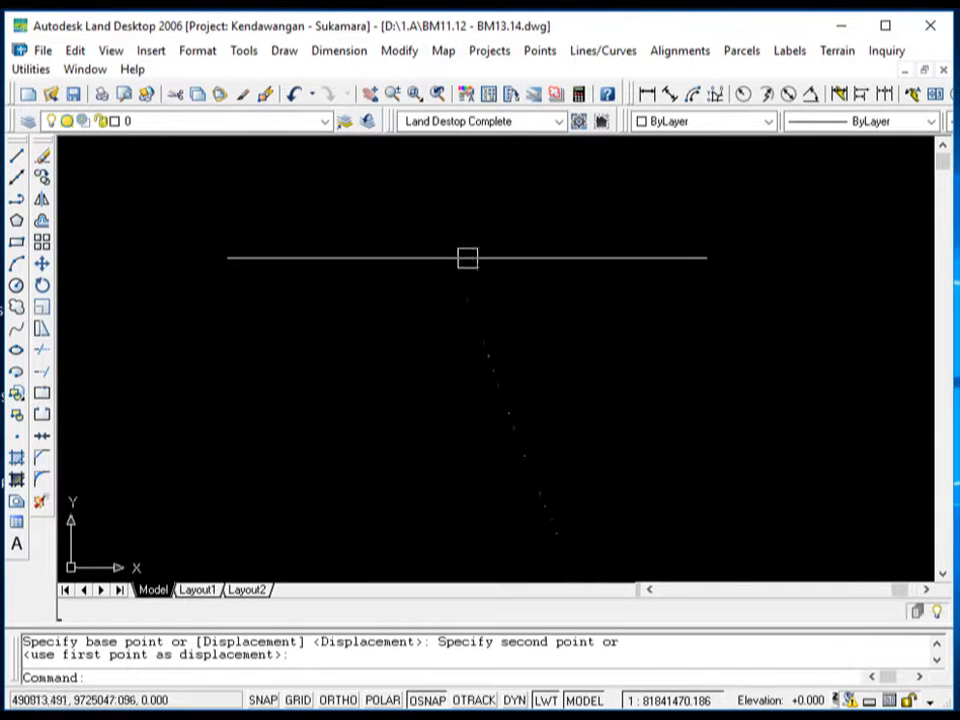
scroll(437, 279, "up", 5)
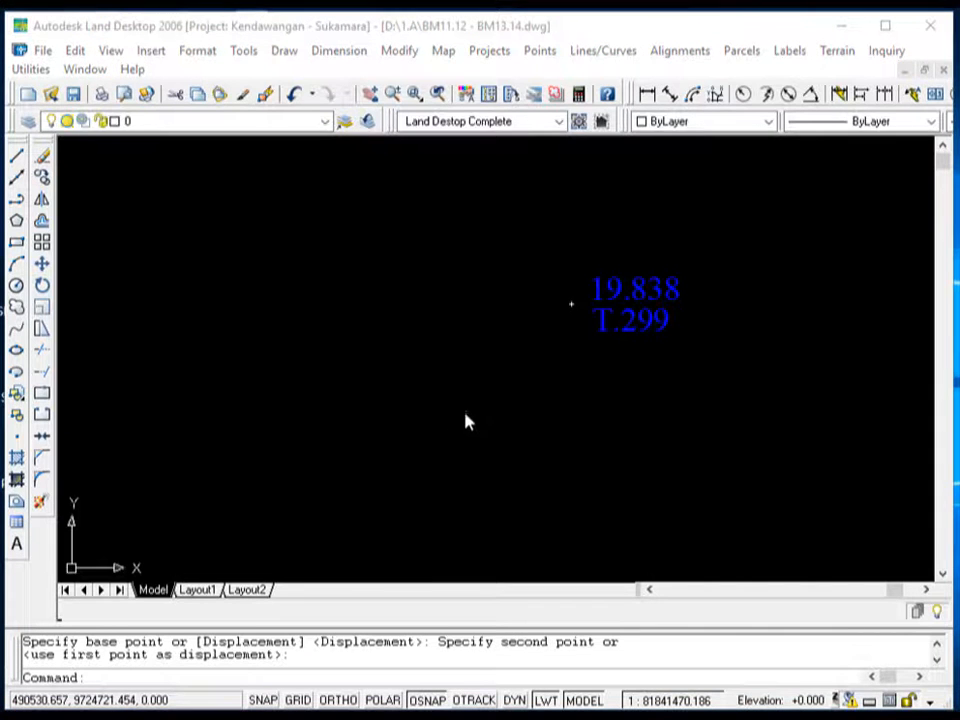
key("super+e")
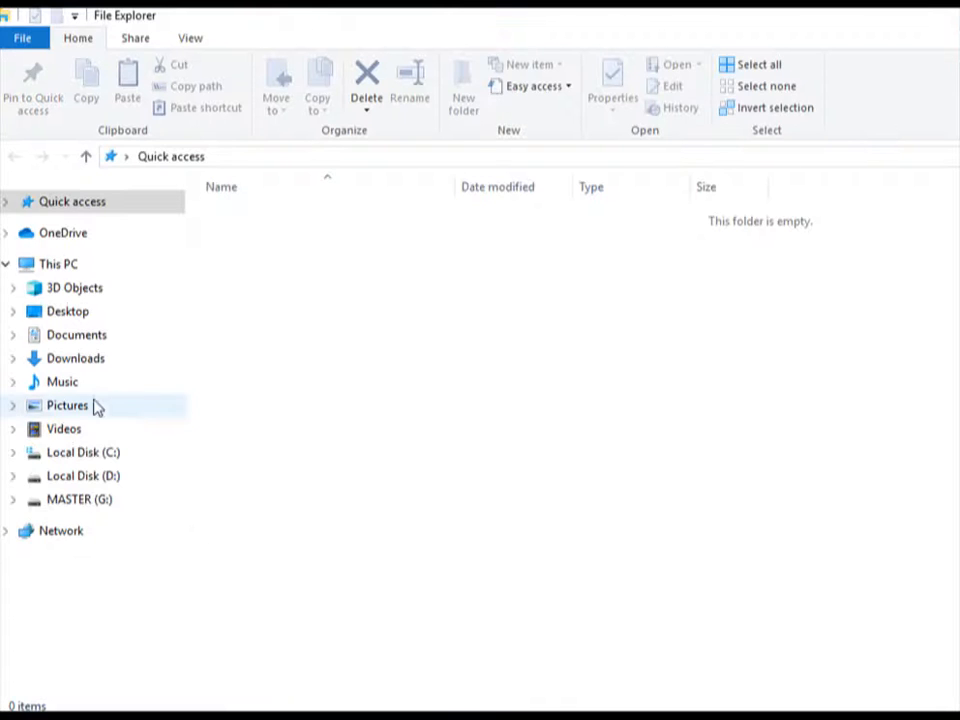
key("super+Down")
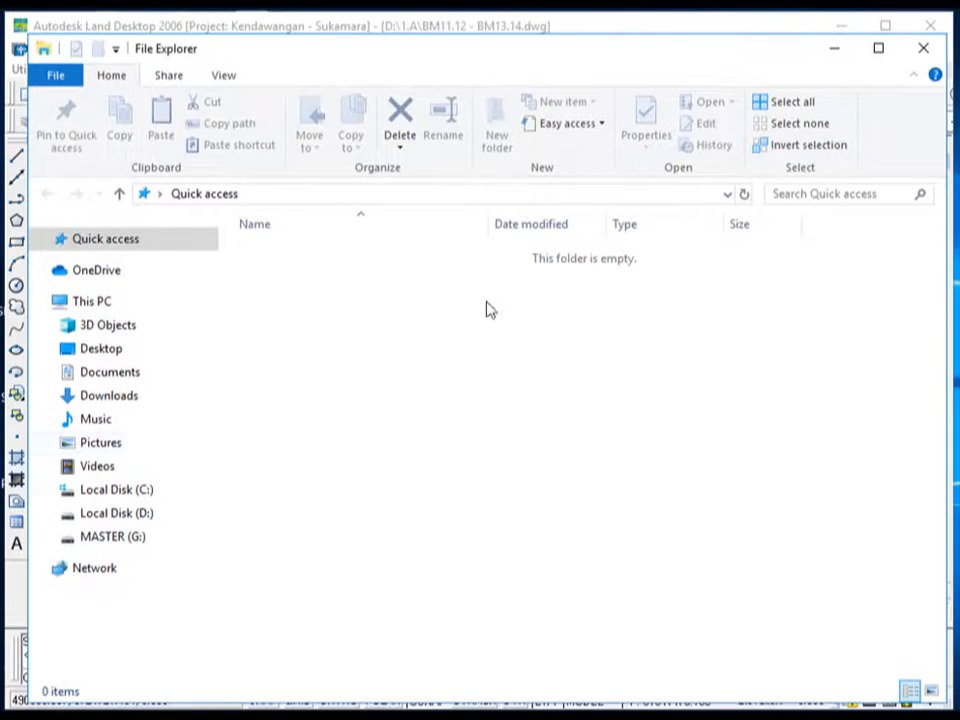
left_click(129, 516)
double_click(264, 228)
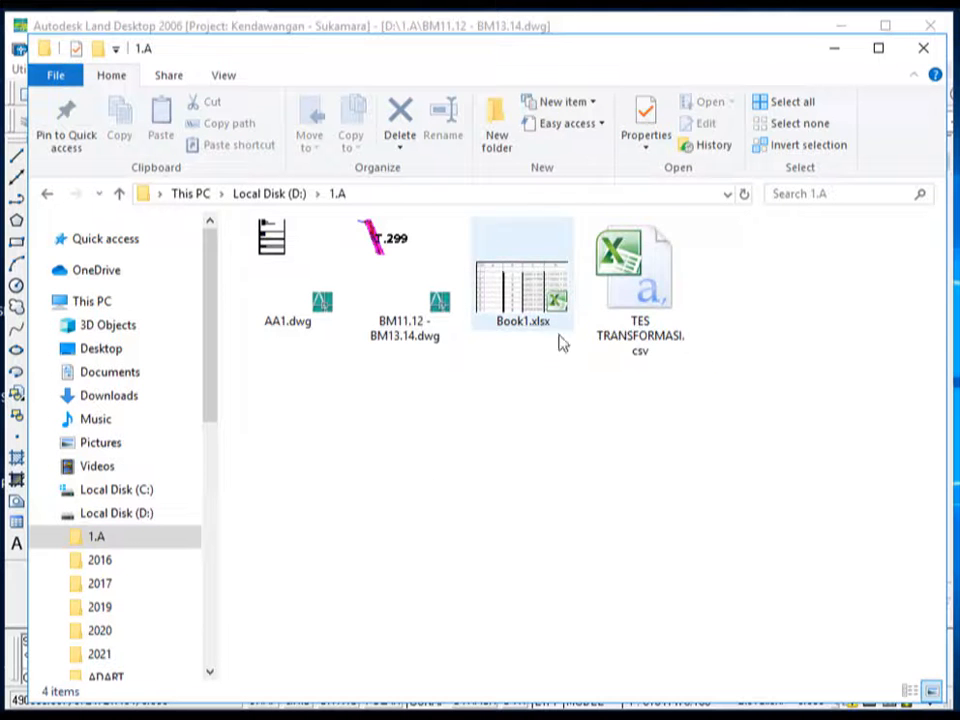
left_click(655, 311)
double_click(655, 311)
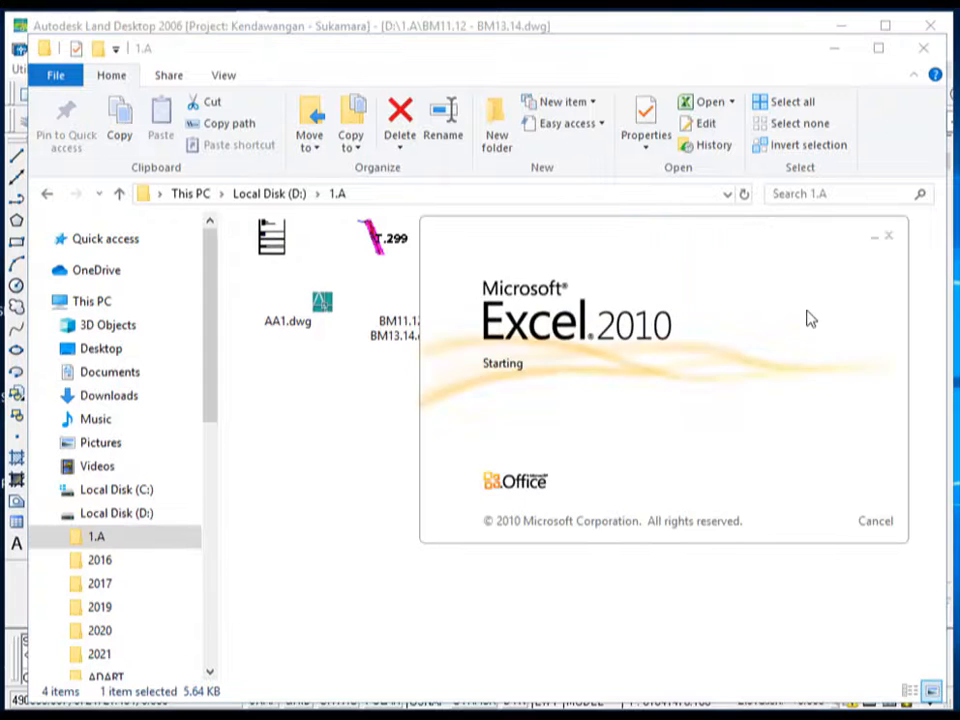
left_click(834, 50)
Examine the coordinate, elevation and description columns of the CSV table, and return to the drawing in Autodesk Land Desktop
left_click(499, 363)
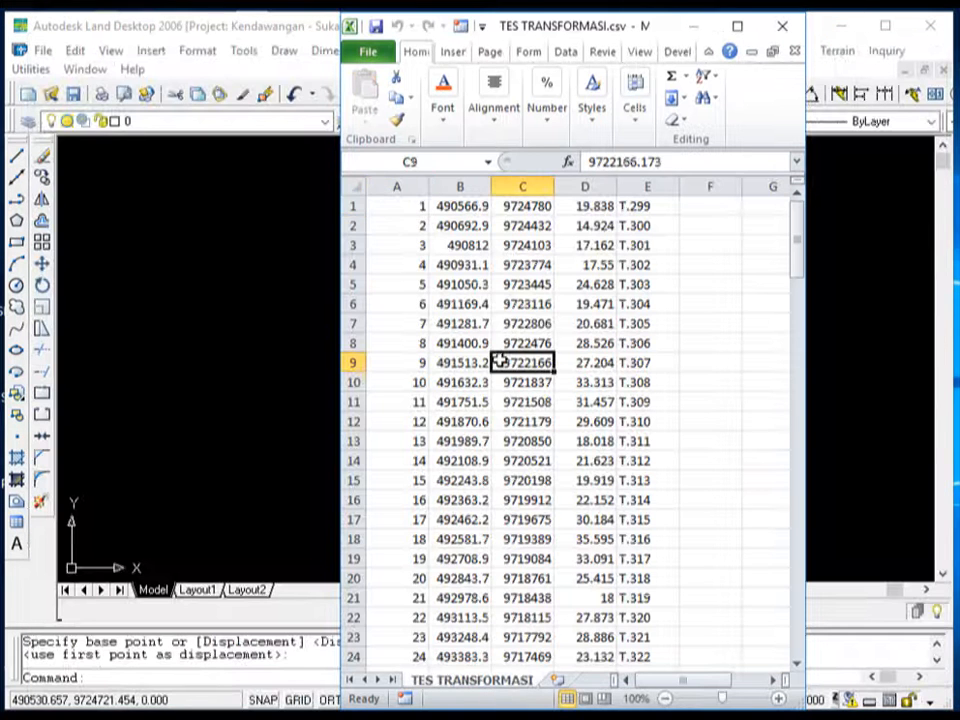
scroll(531, 429, "down", 6)
scroll(551, 485, "up", 6)
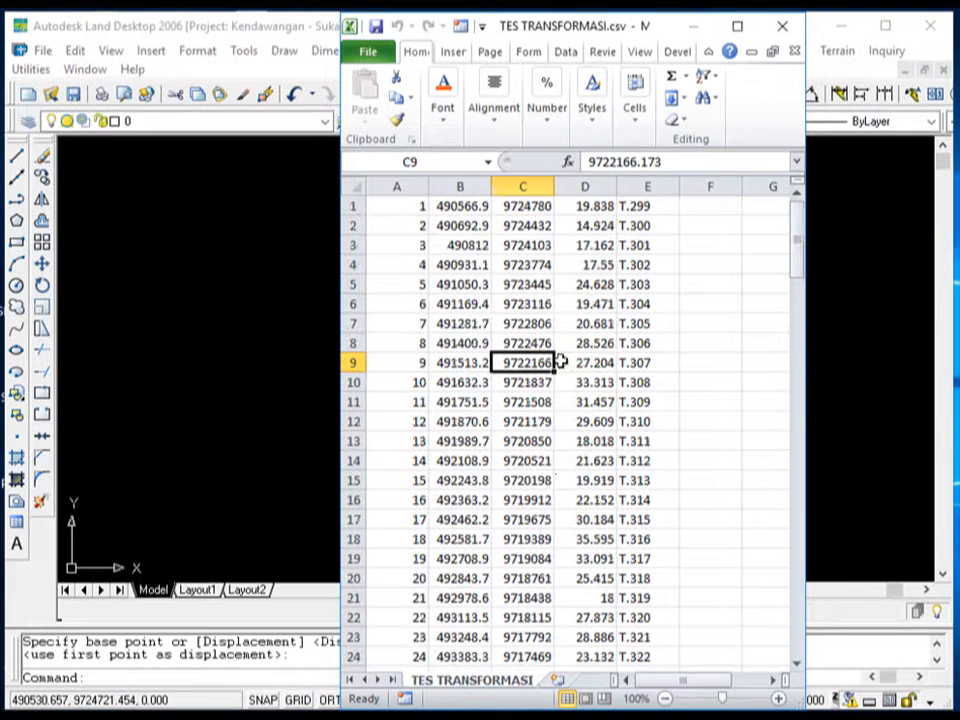
left_click(585, 304)
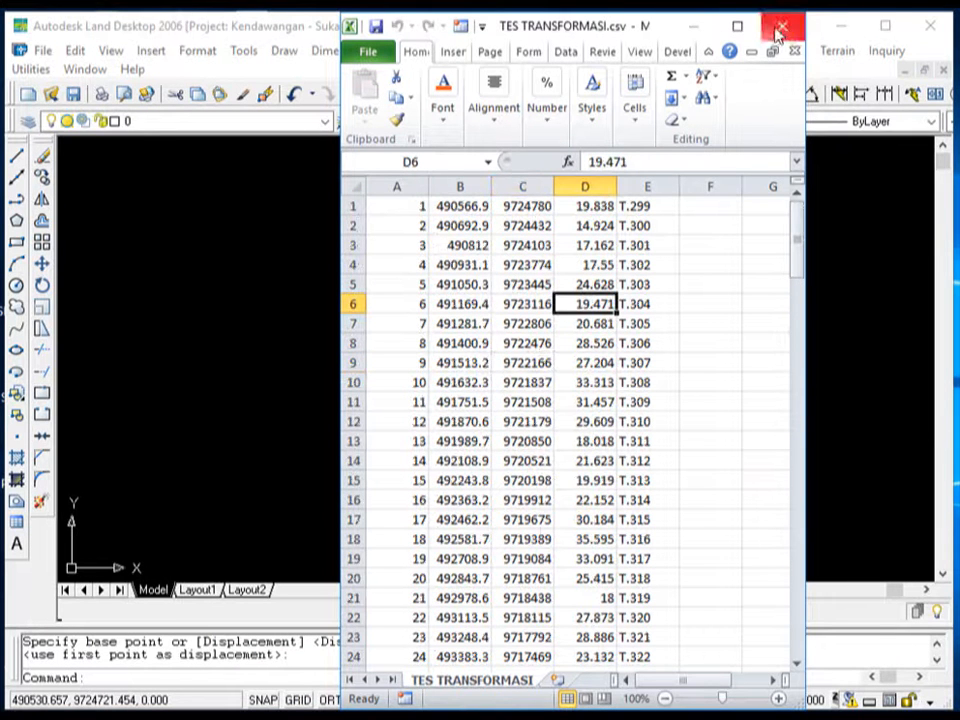
left_click(474, 327)
left_click(654, 307)
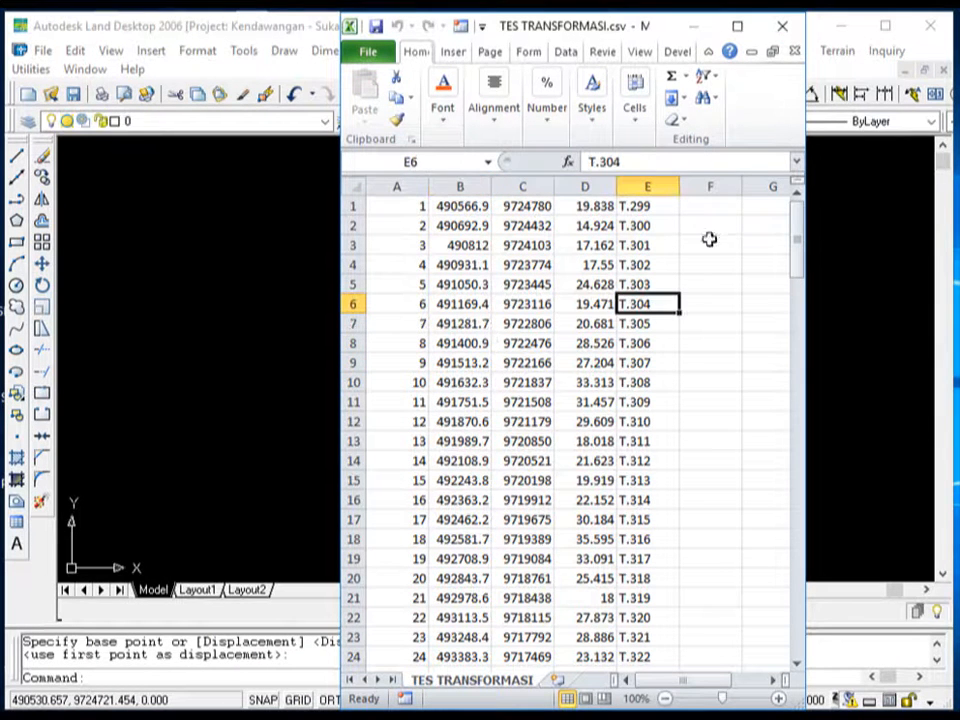
left_click(694, 28)
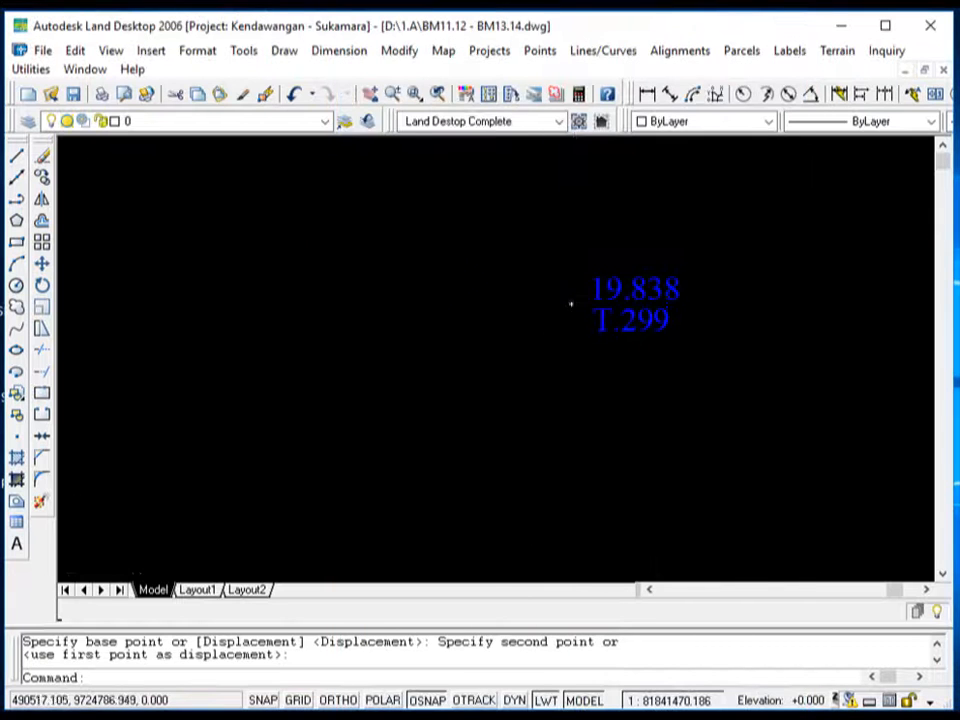
Inspect the imported points in the drawing, enclosing the whole row in crossing selection windows and clearing the selection
scroll(392, 291, "down", 5)
scroll(392, 291, "up", 5)
scroll(392, 291, "down", 5)
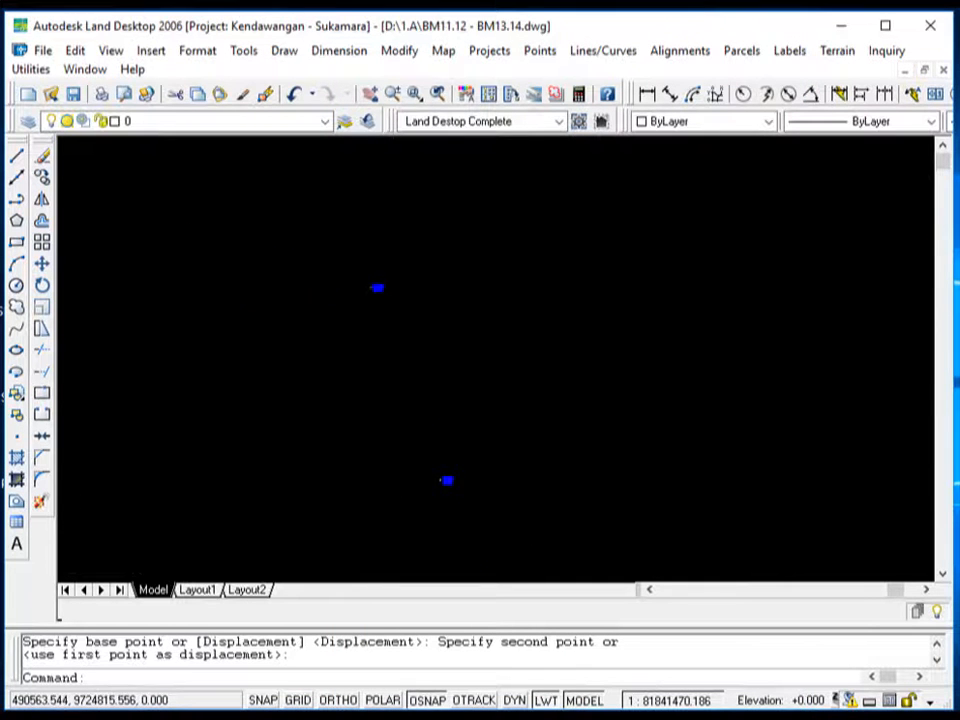
scroll(399, 257, "up", 5)
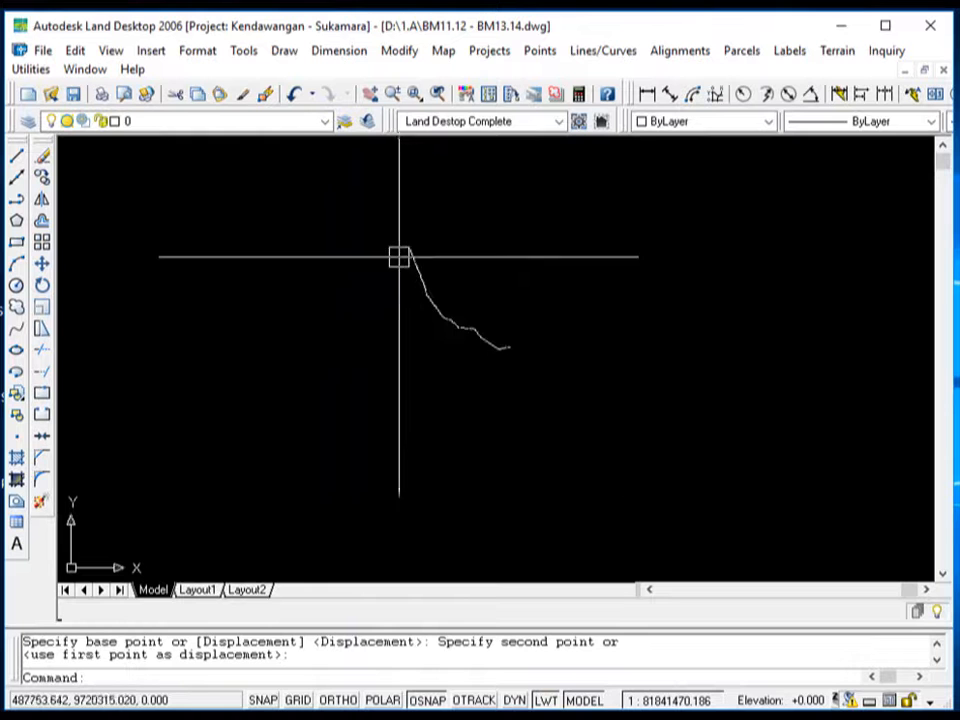
left_click(686, 446)
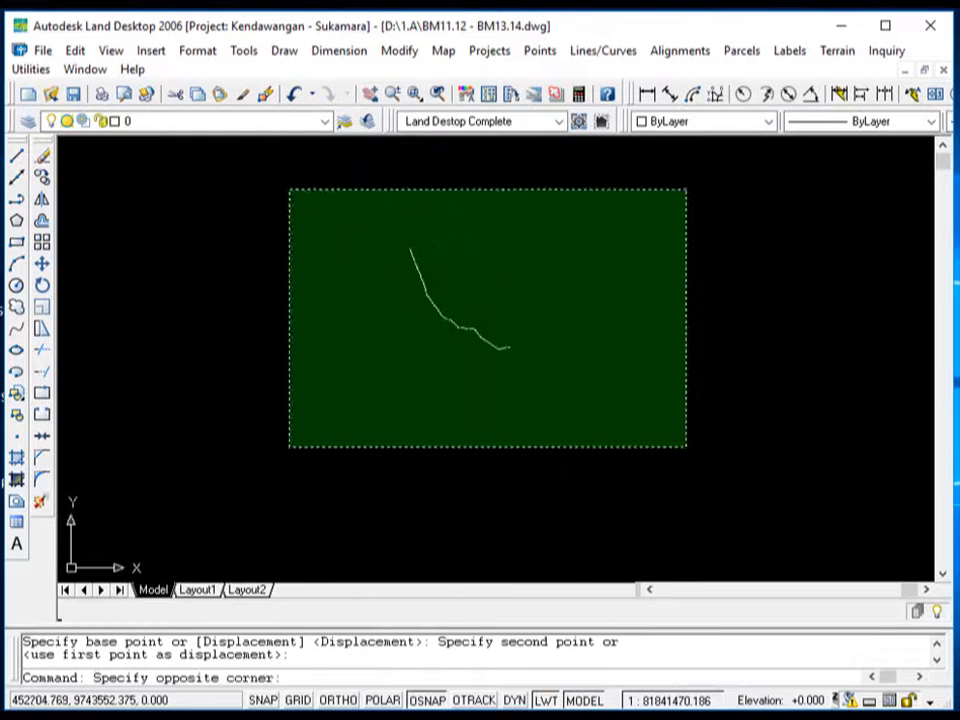
left_click(290, 190)
scroll(446, 294, "up", 4)
scroll(432, 308, "down", 3)
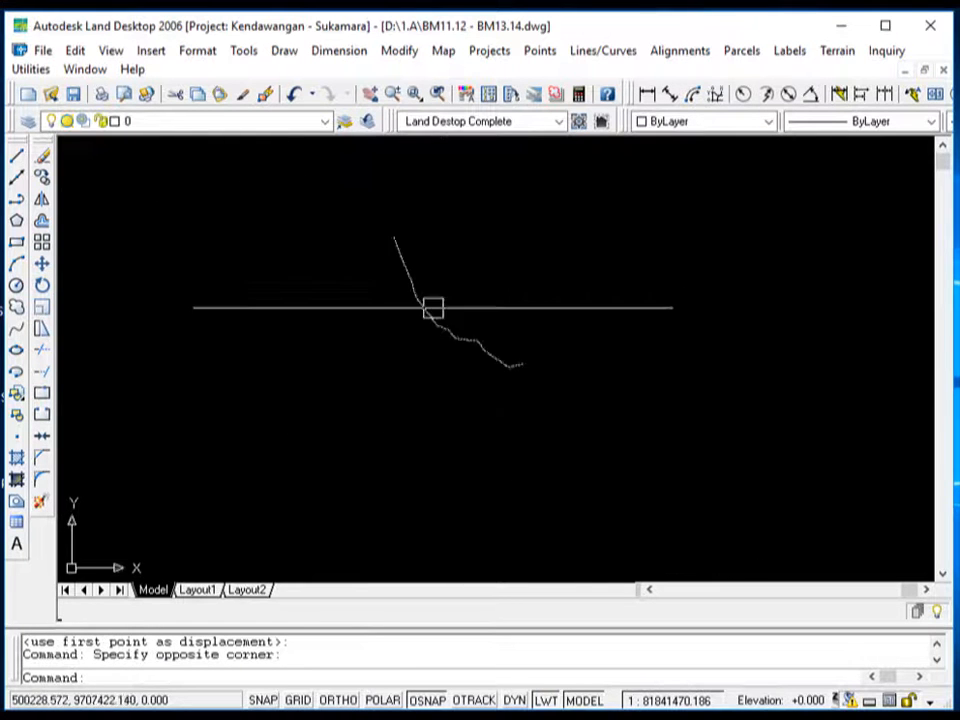
scroll(536, 384, "up", 5)
left_click(639, 398)
scroll(639, 398, "down", 5)
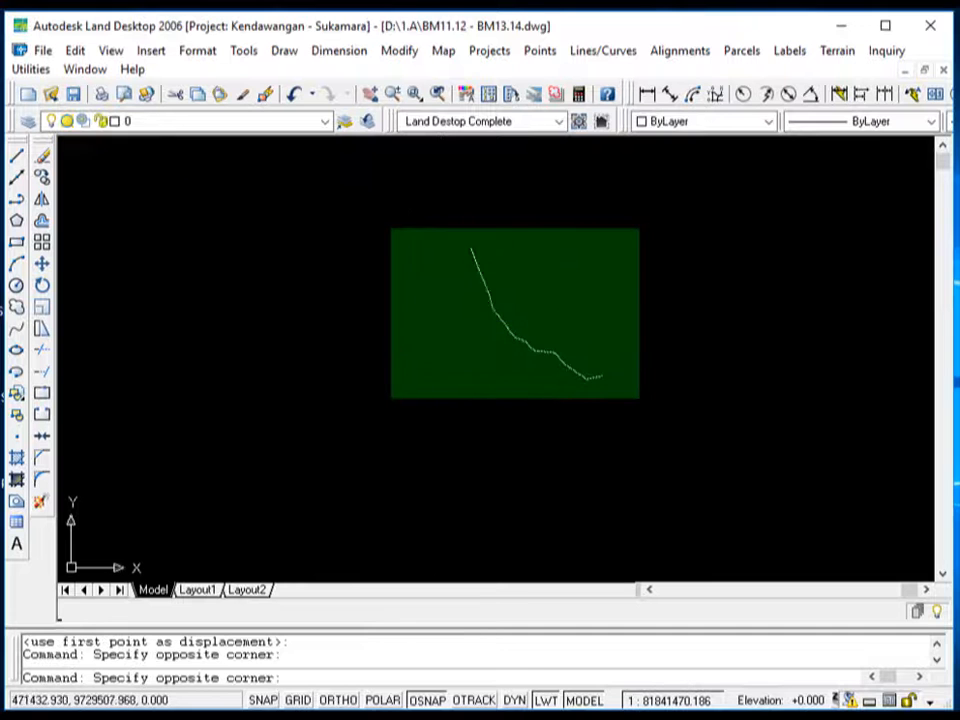
left_click(391, 229)
key("Escape")
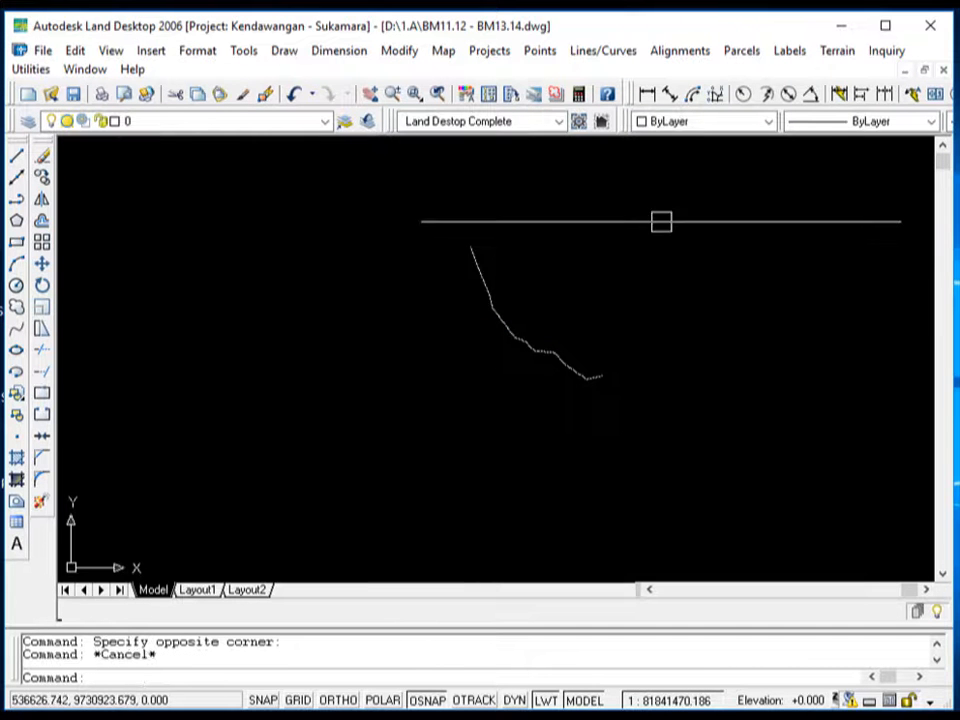
Review the drawing's coordinate zone in Drawing Setup, and cancel out of the dialog
left_click(489, 50)
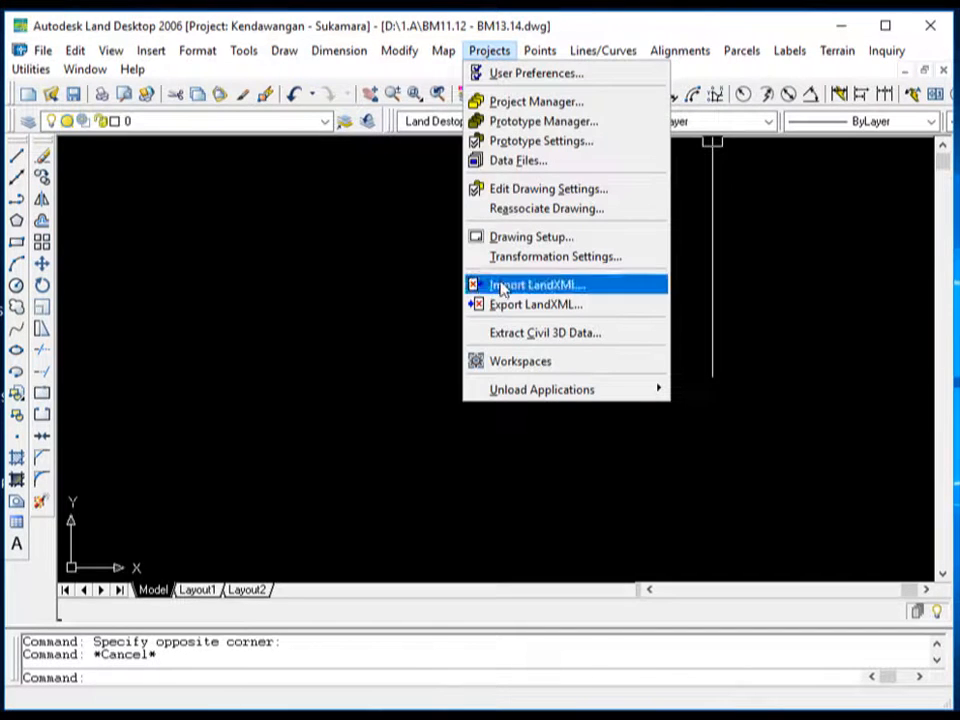
left_click(552, 238)
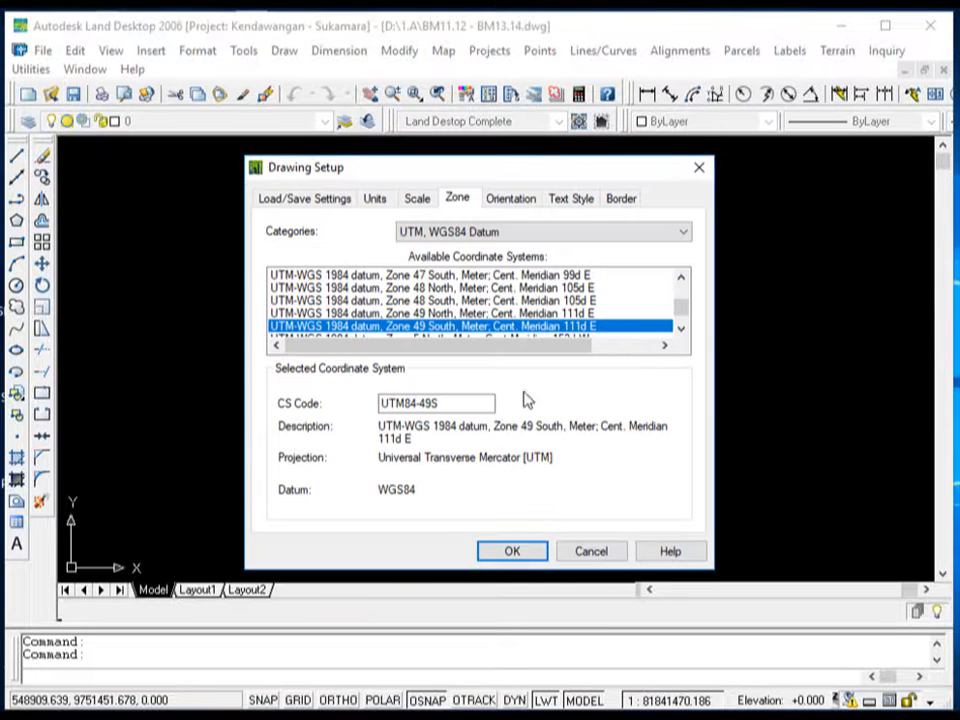
left_click(600, 555)
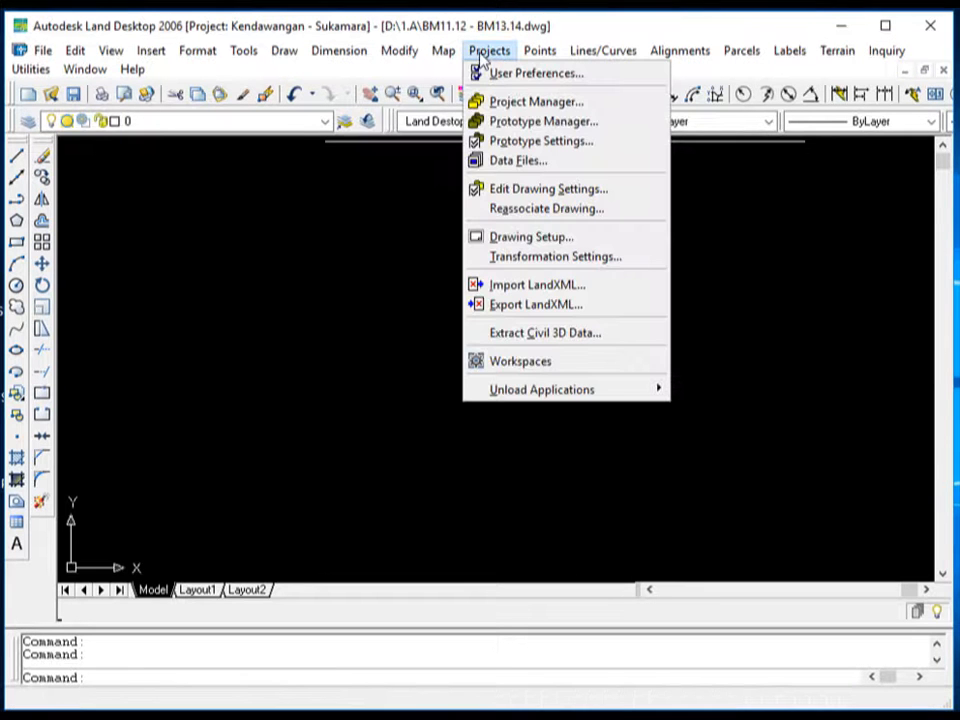
Check the UTM zone list in Drawing Setup, set the angular display precision to 5, and accept the setup
left_click(541, 245)
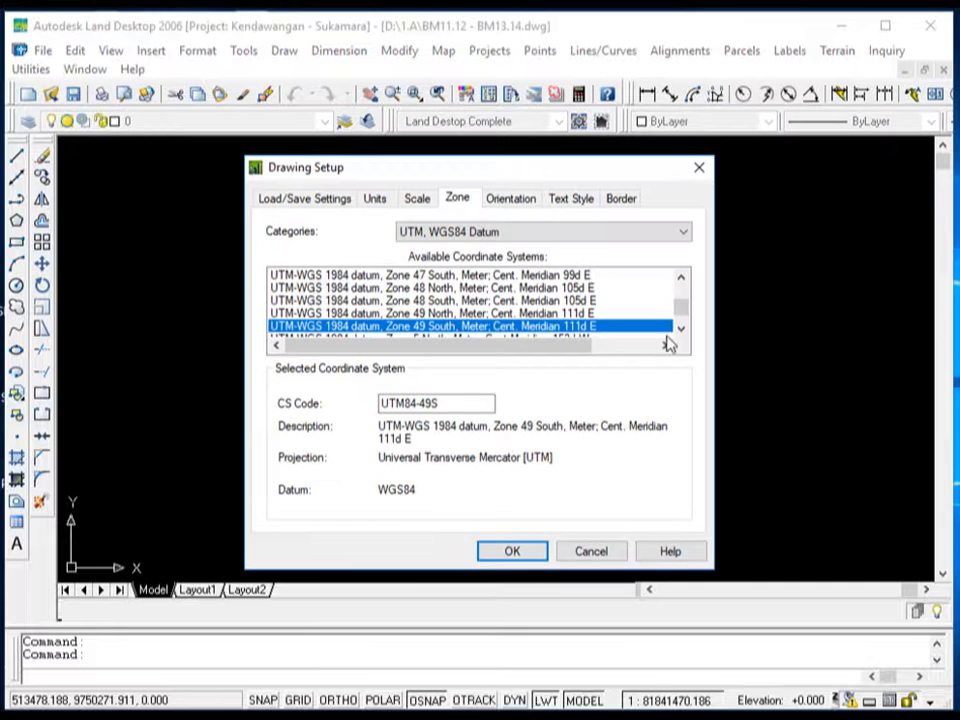
left_click(682, 331)
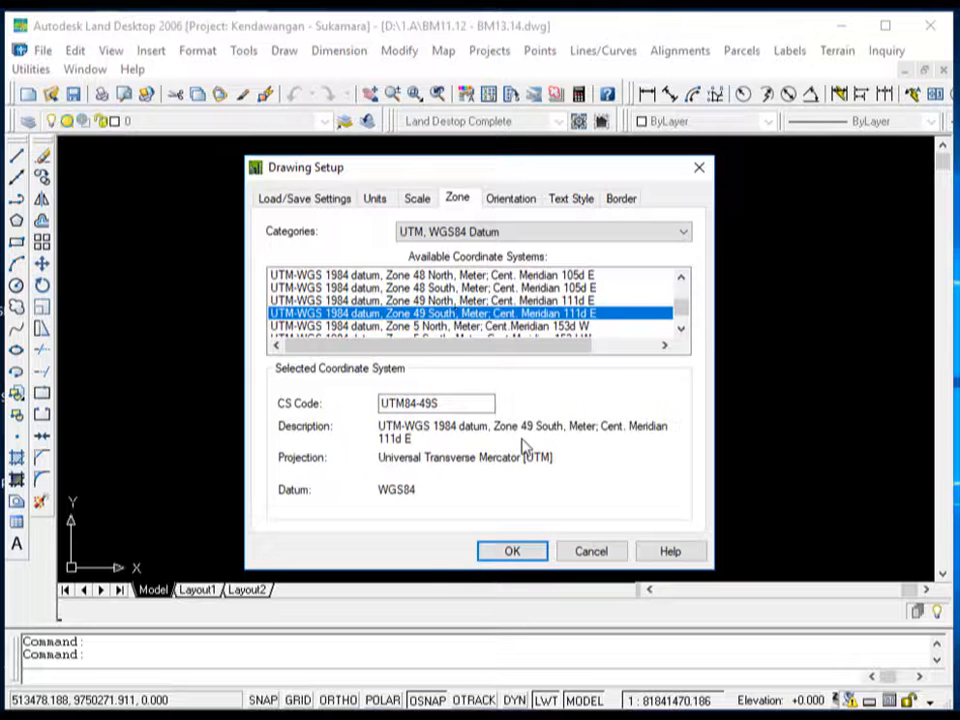
left_click(376, 200)
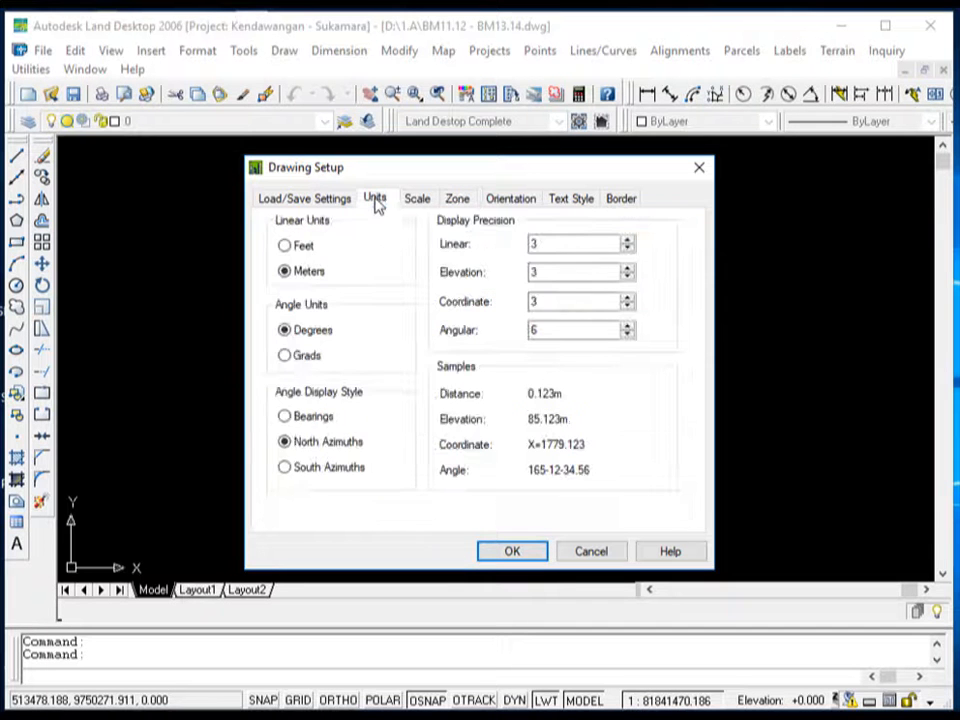
double_click(583, 332)
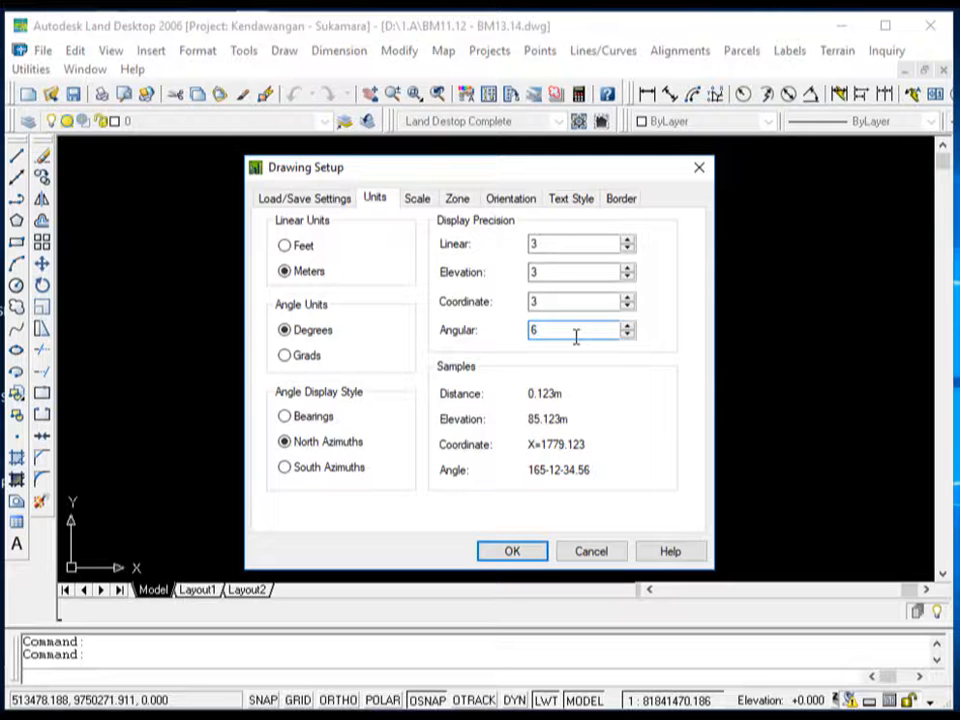
key("BackSpace")
type("5")
left_click(512, 552)
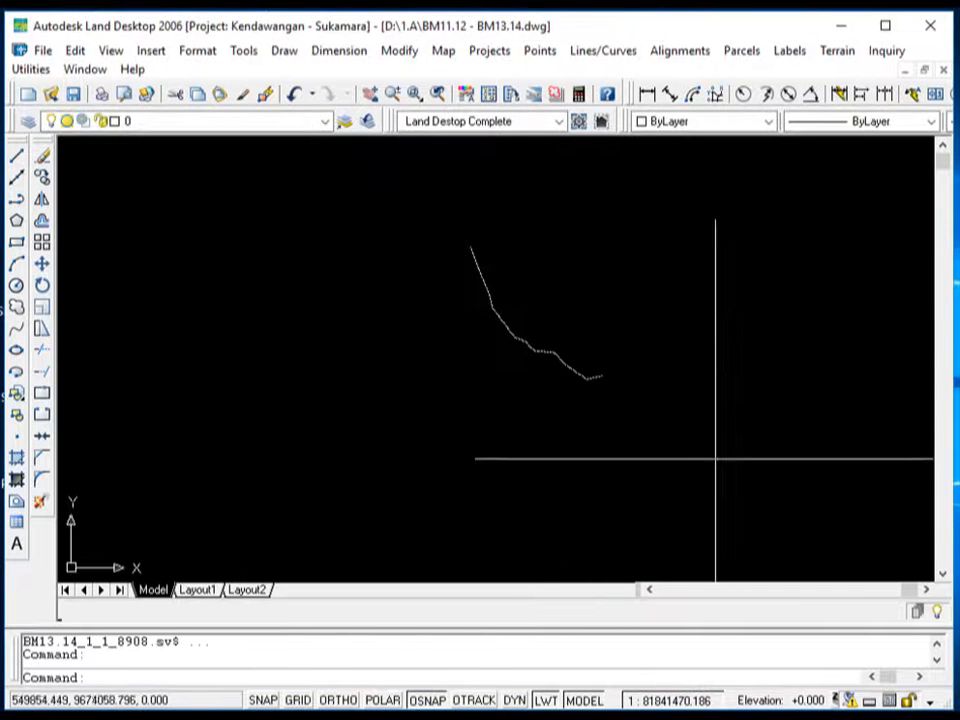
Reopen Drawing Setup to recheck the zone's CS code, projection and datum, and dismiss it
scroll(557, 315, "up", 2)
scroll(270, 345, "down", 2)
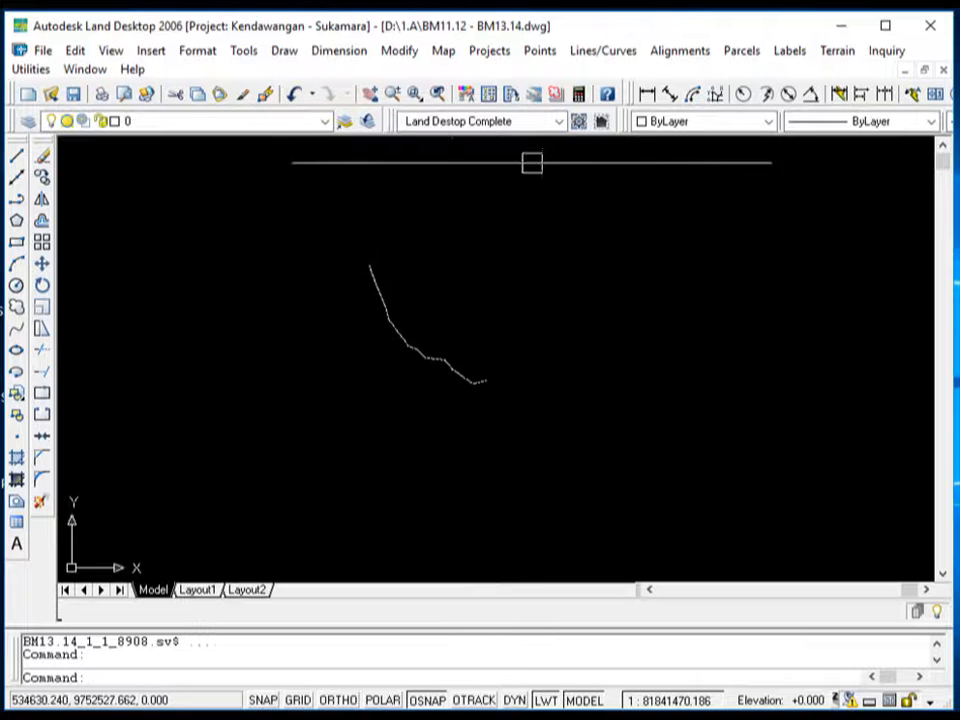
left_click(487, 50)
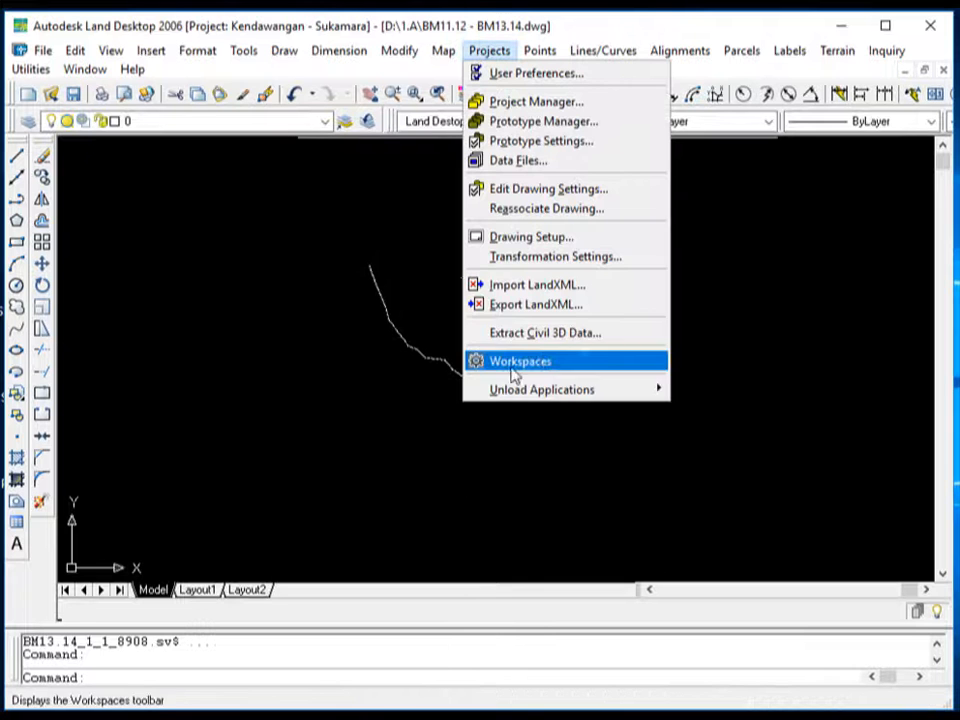
left_click(518, 238)
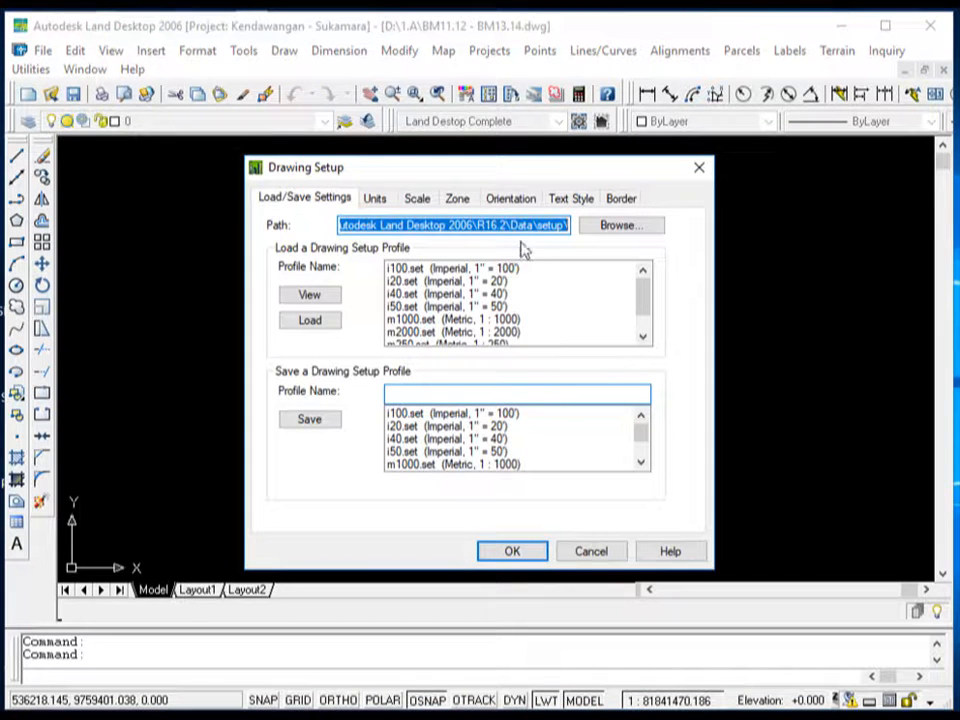
left_click(456, 200)
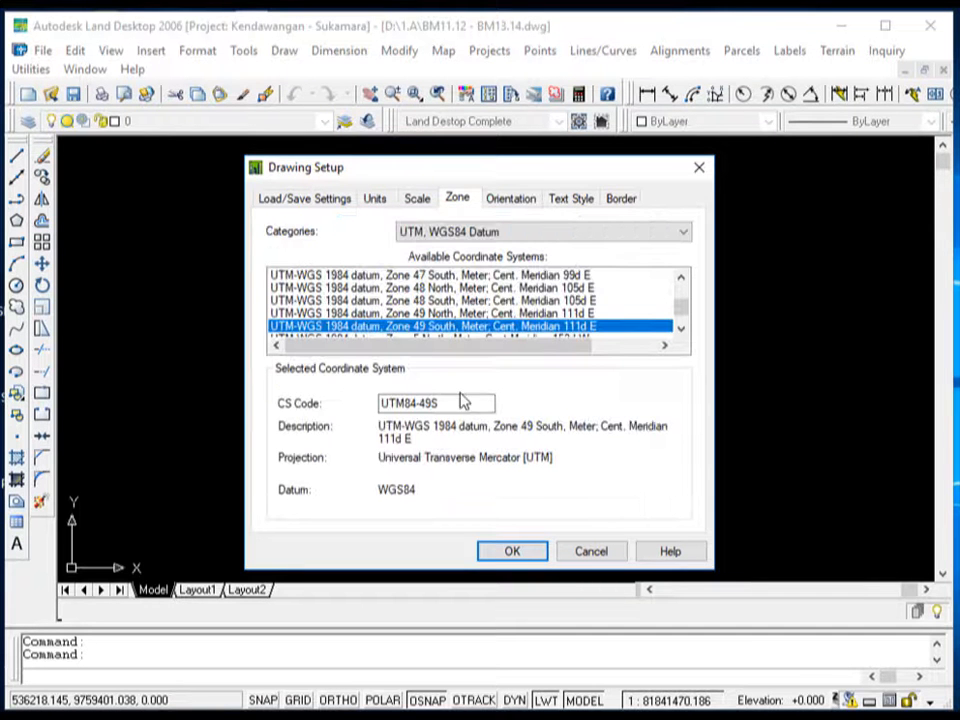
left_click(593, 553)
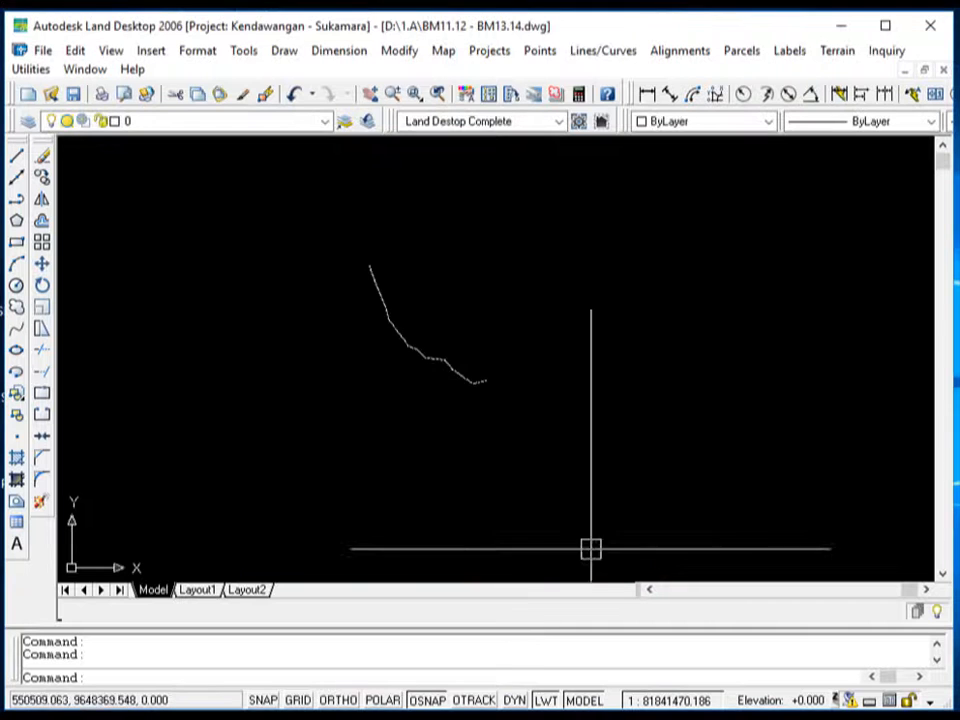
Select the whole row of imported points, examine them in Edit Points with all points listed, and cancel the dialog
left_click(622, 453)
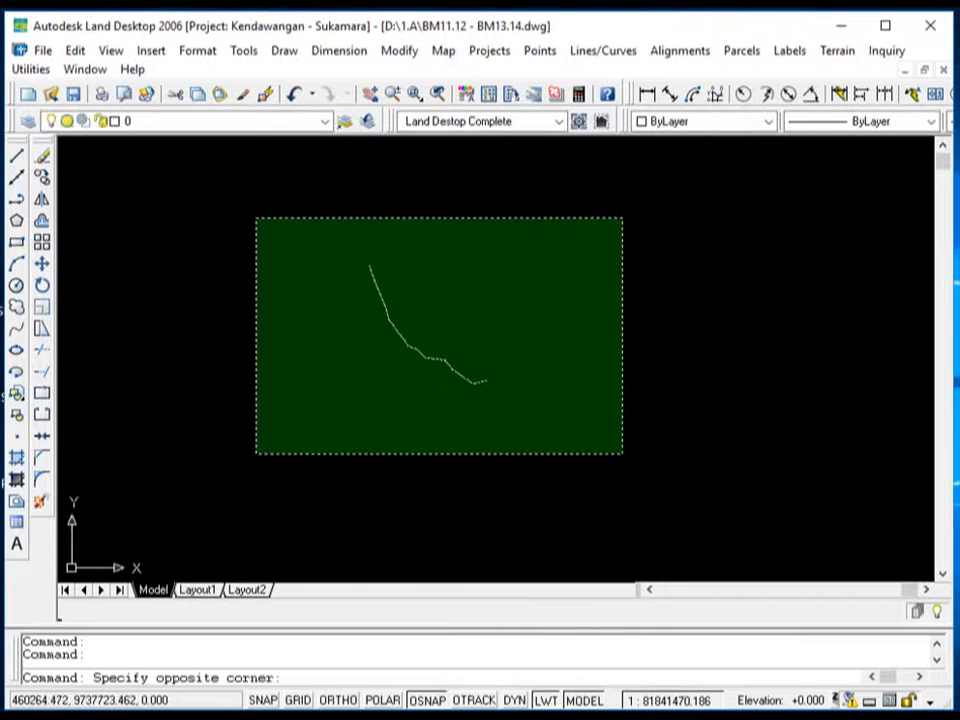
left_click(256, 218)
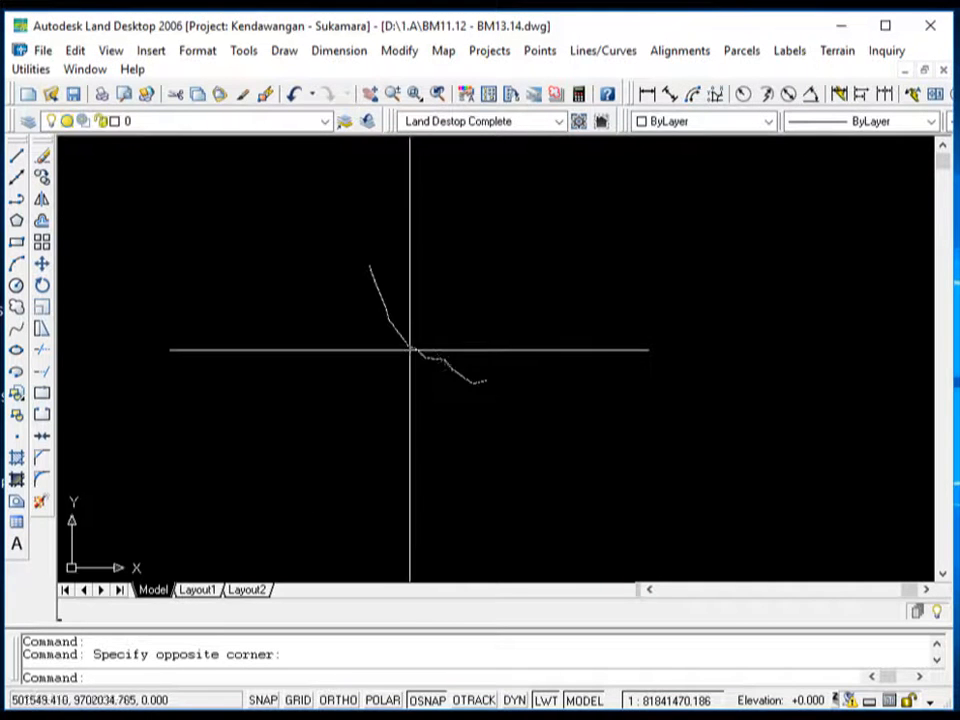
right_click(401, 341)
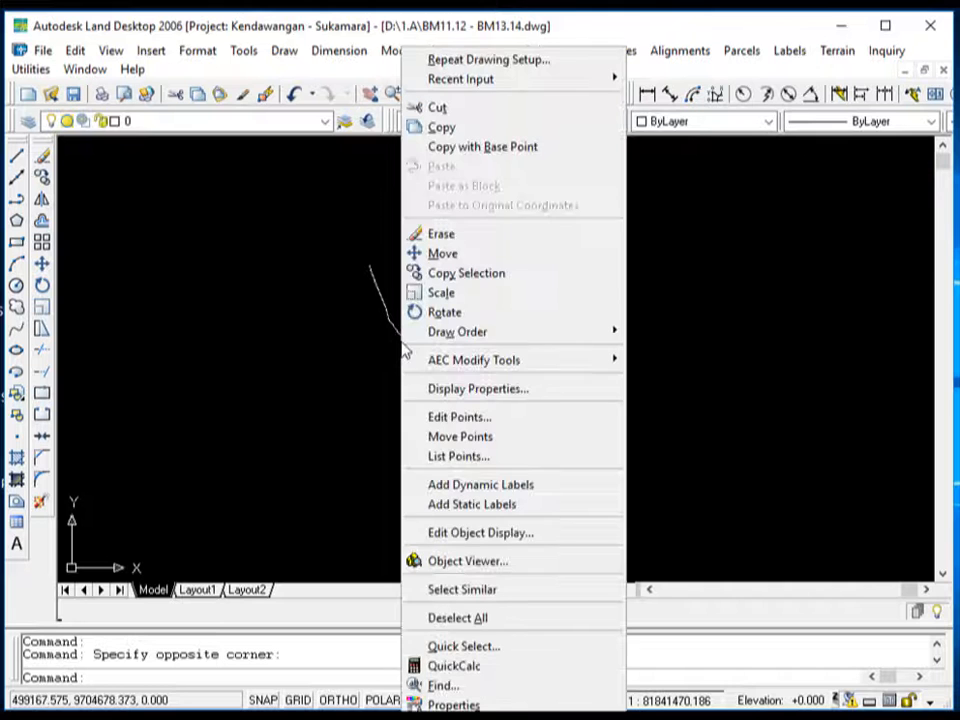
left_click(463, 425)
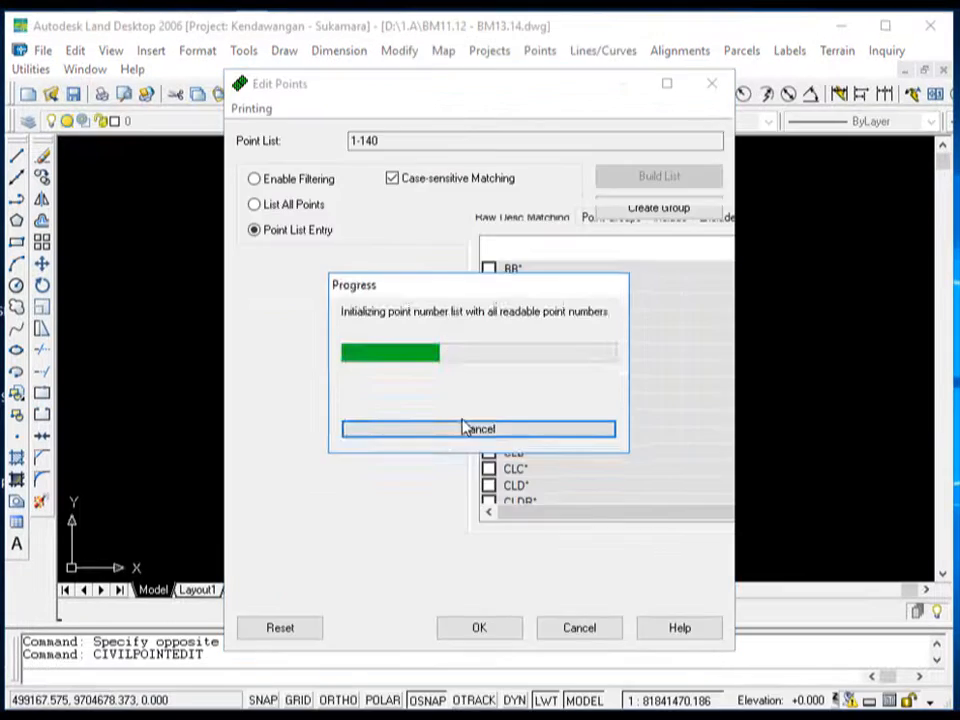
left_click(622, 435)
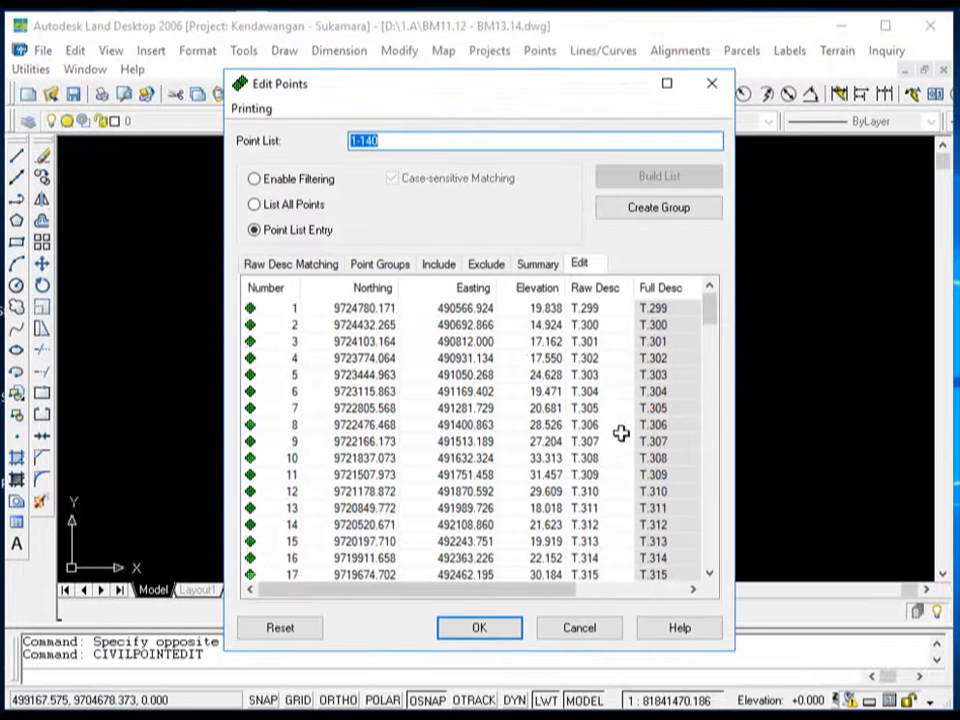
left_click(305, 208)
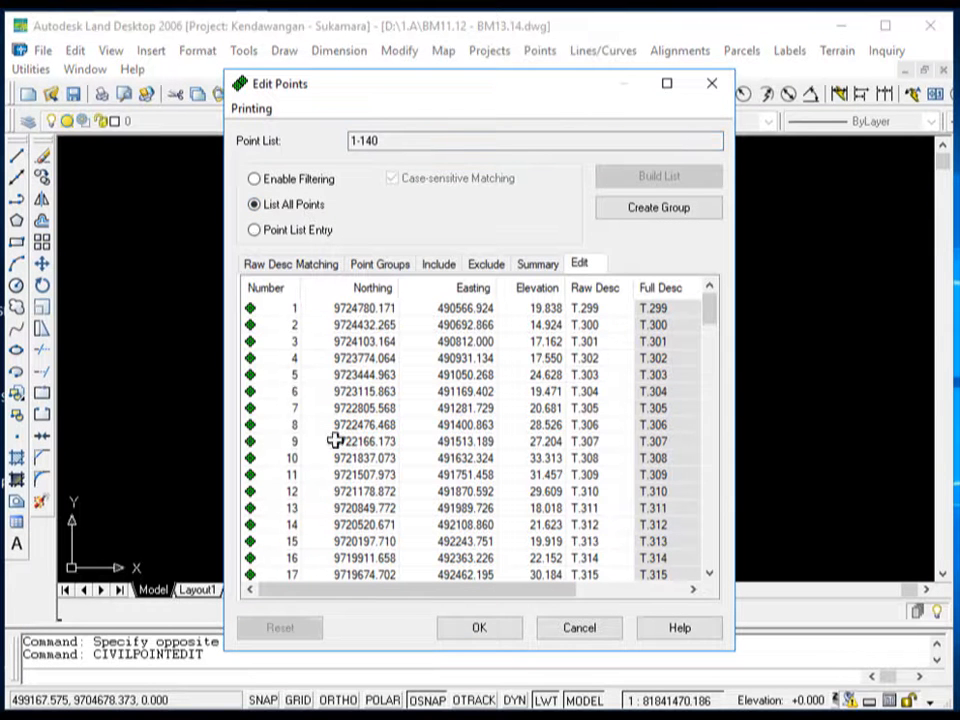
left_click(578, 628)
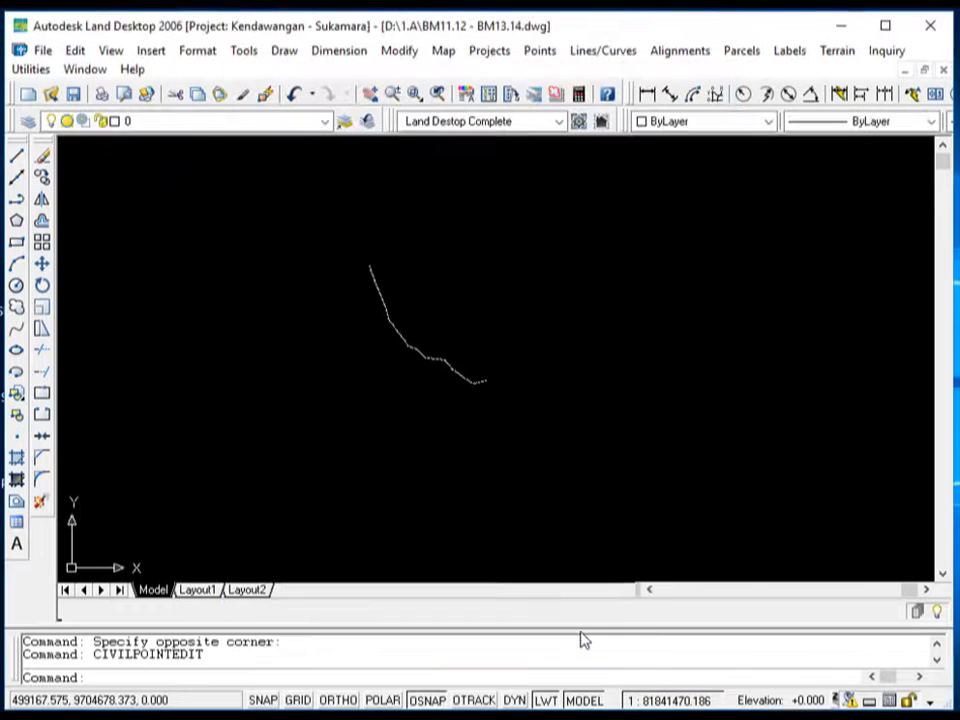
List all project points with the List Points command and select every row from point 1 to point 140
left_click(531, 52)
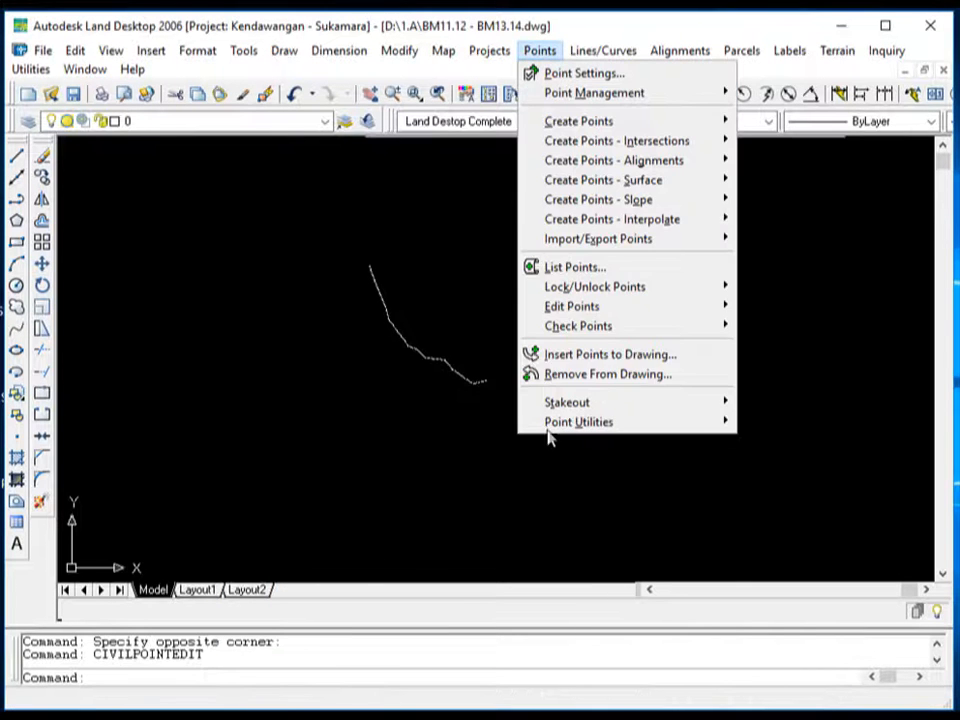
left_click(590, 268)
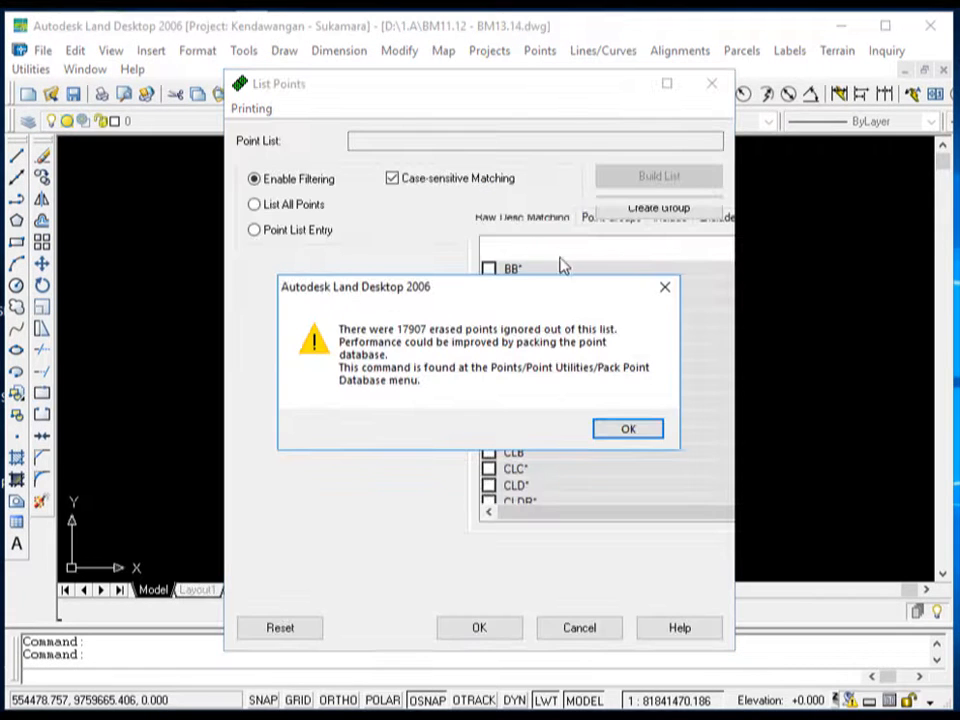
left_click(632, 432)
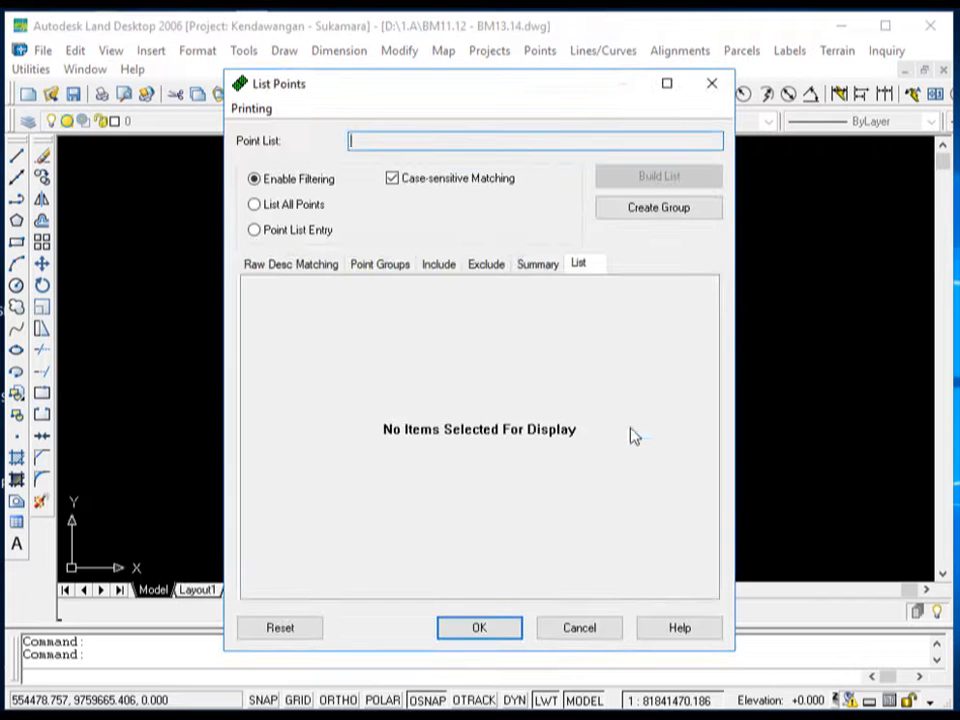
left_click(294, 206)
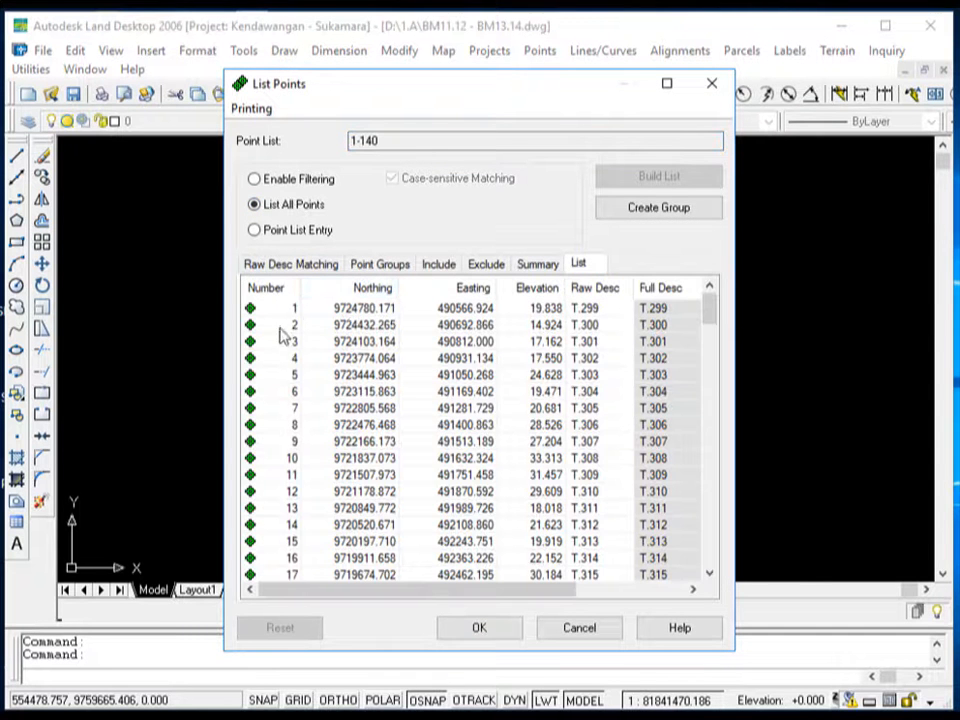
left_click(253, 311)
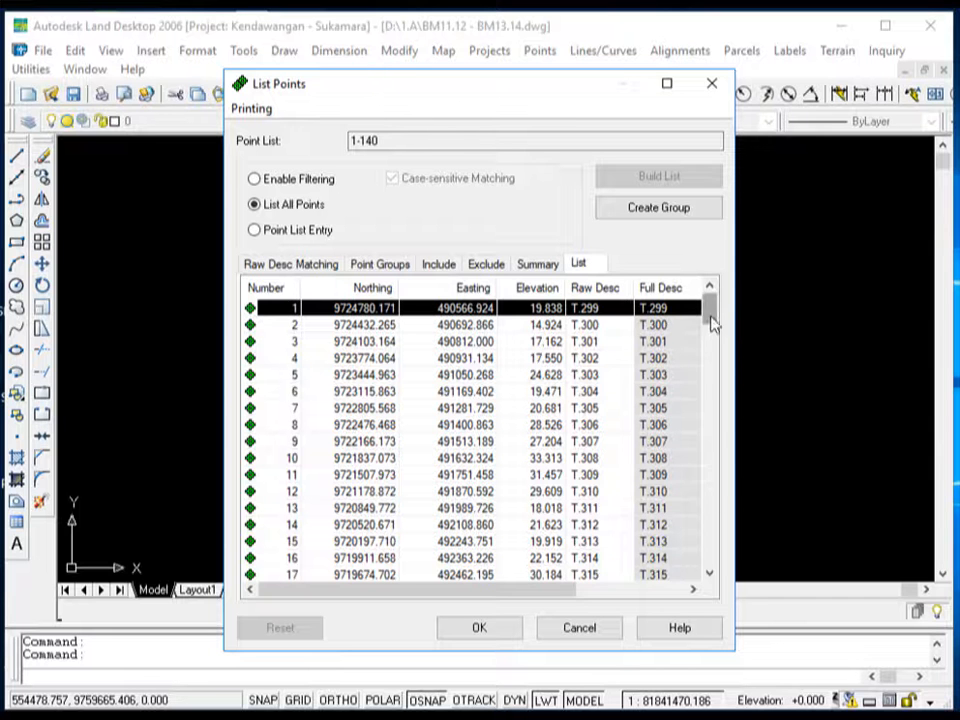
left_click_drag(712, 317, 707, 600)
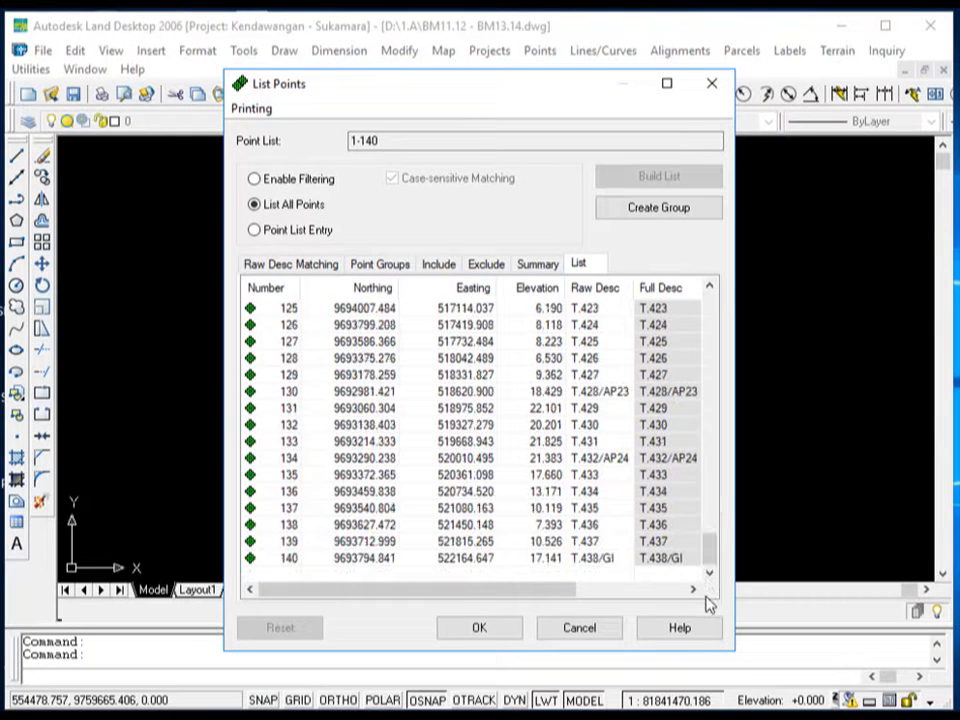
left_click(252, 563, "shift")
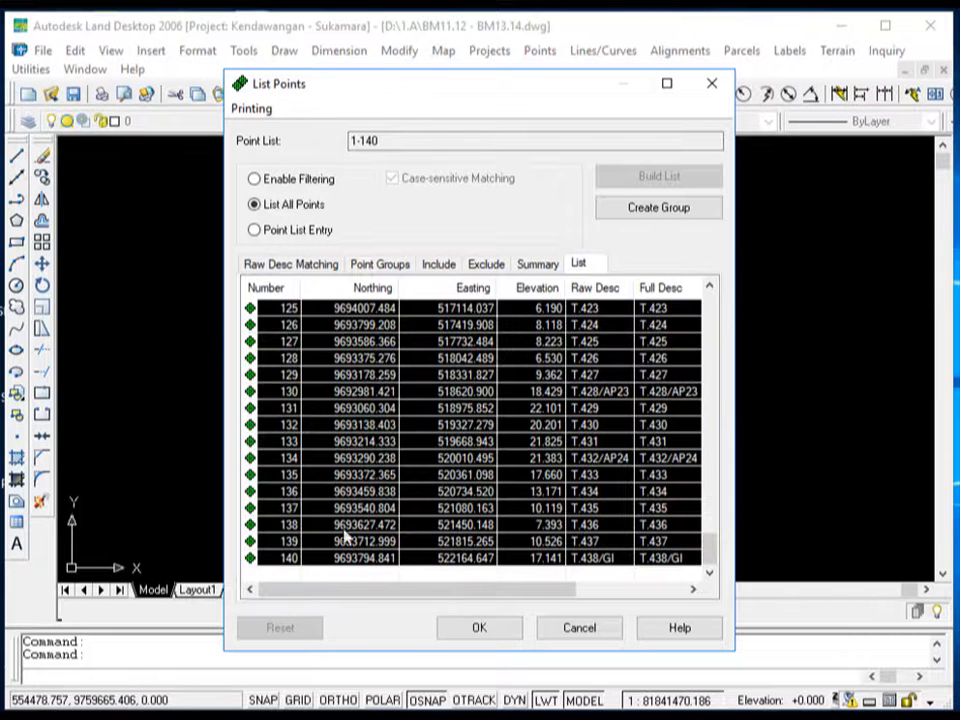
Print the selected points to a text file named HASIL TRANSFORMASI in folder D:\1.A, and close the point list
right_click(329, 397)
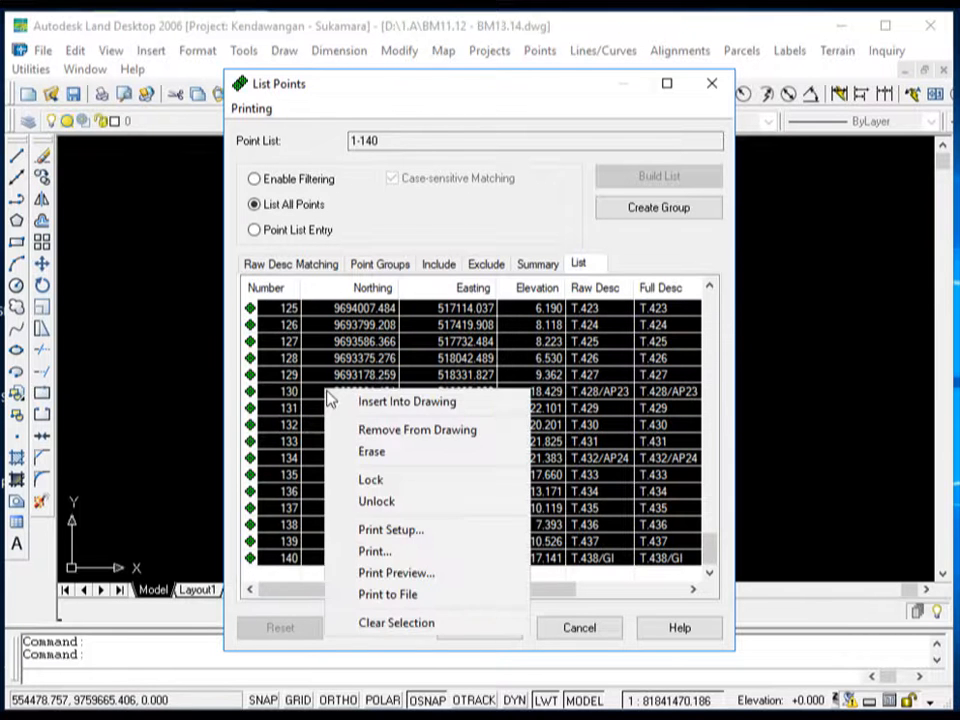
left_click(386, 596)
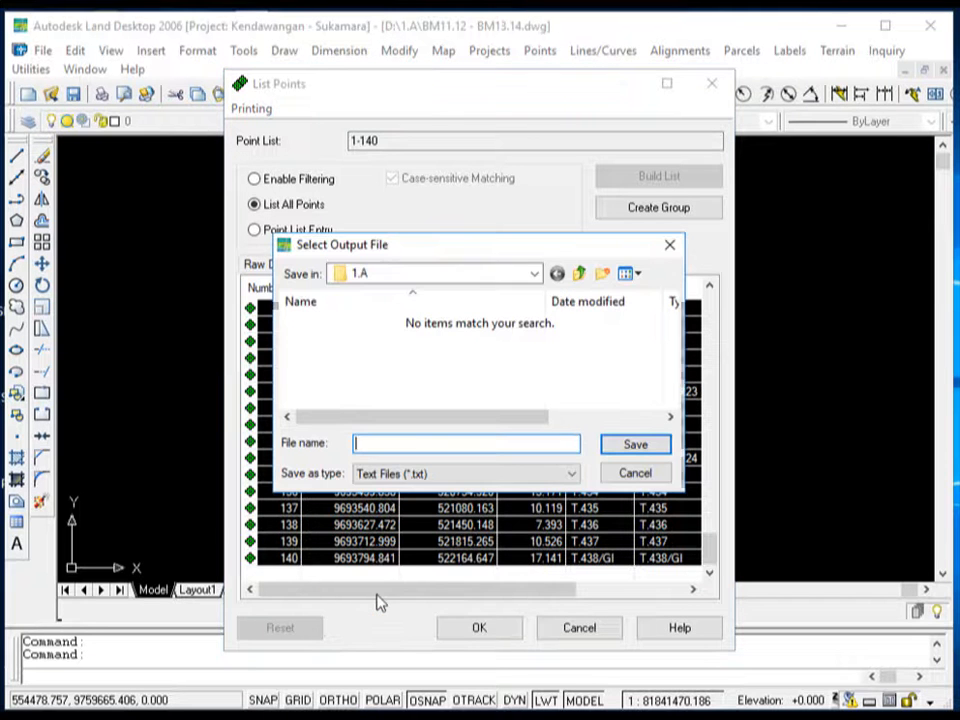
left_click(529, 274)
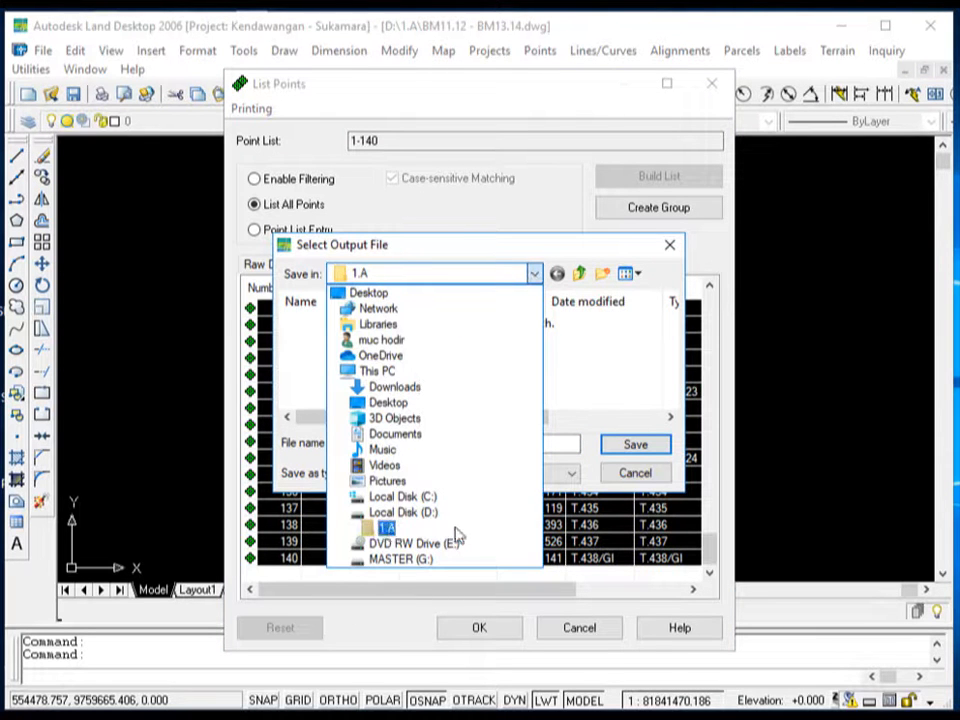
left_click(403, 512)
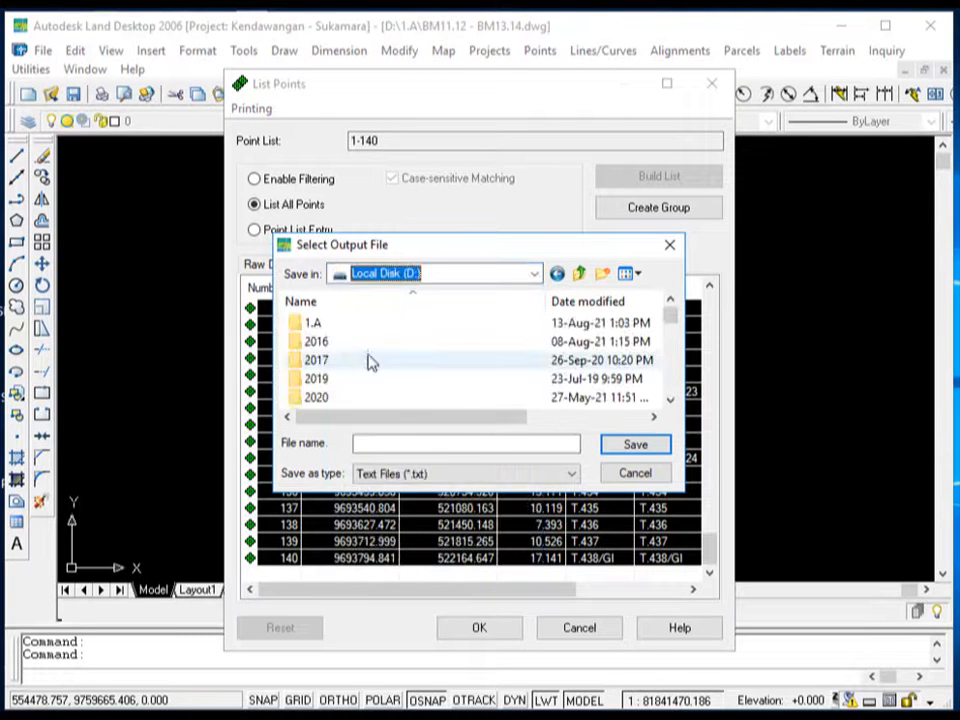
double_click(313, 323)
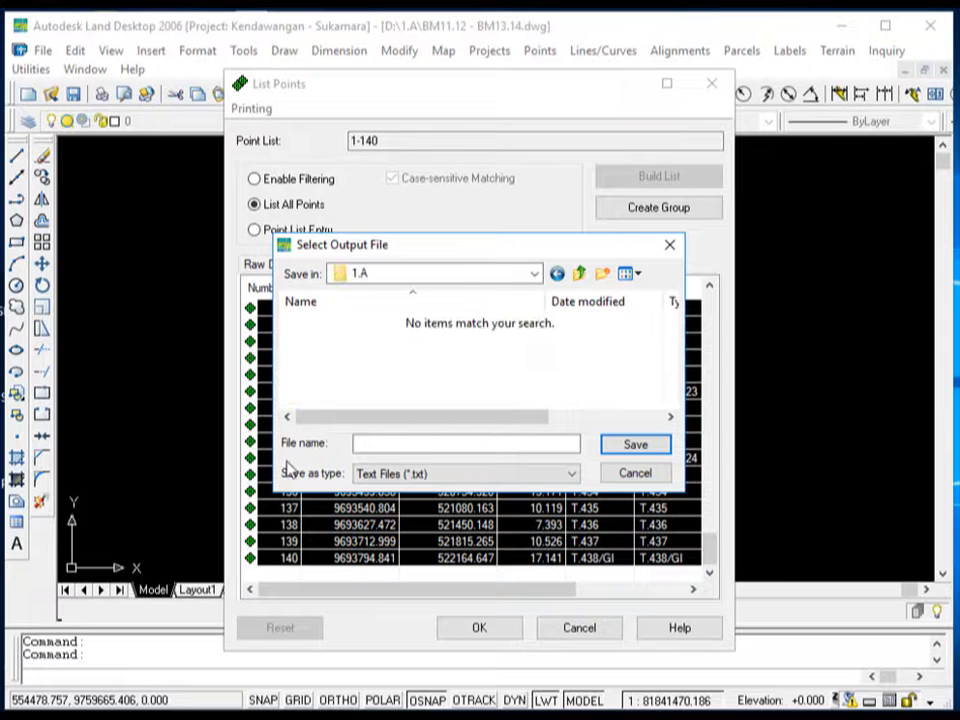
left_click(391, 446)
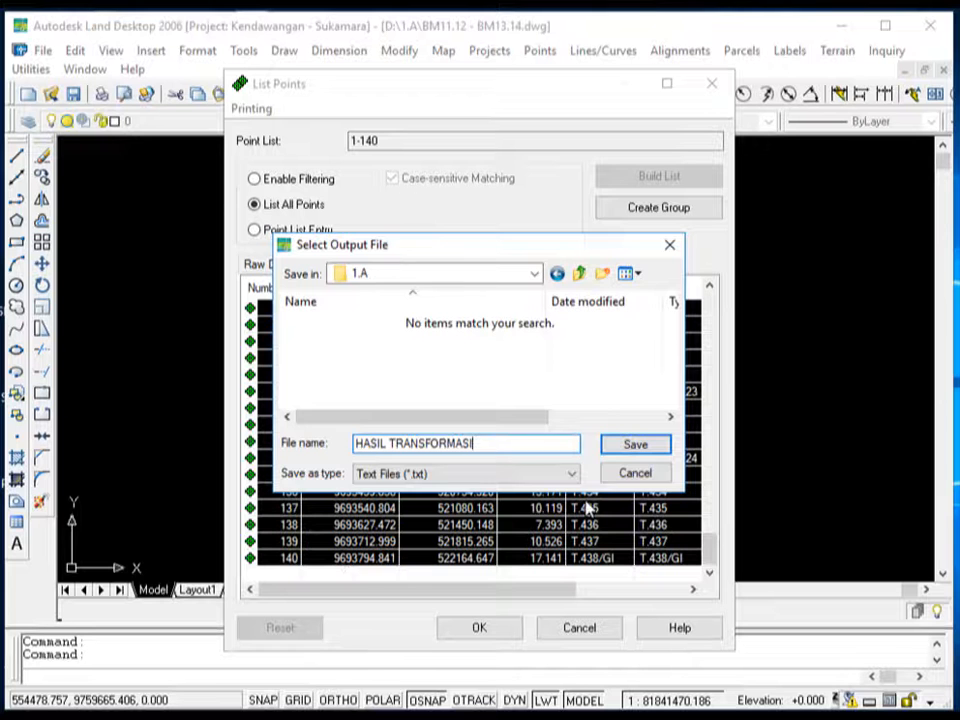
left_click(624, 451)
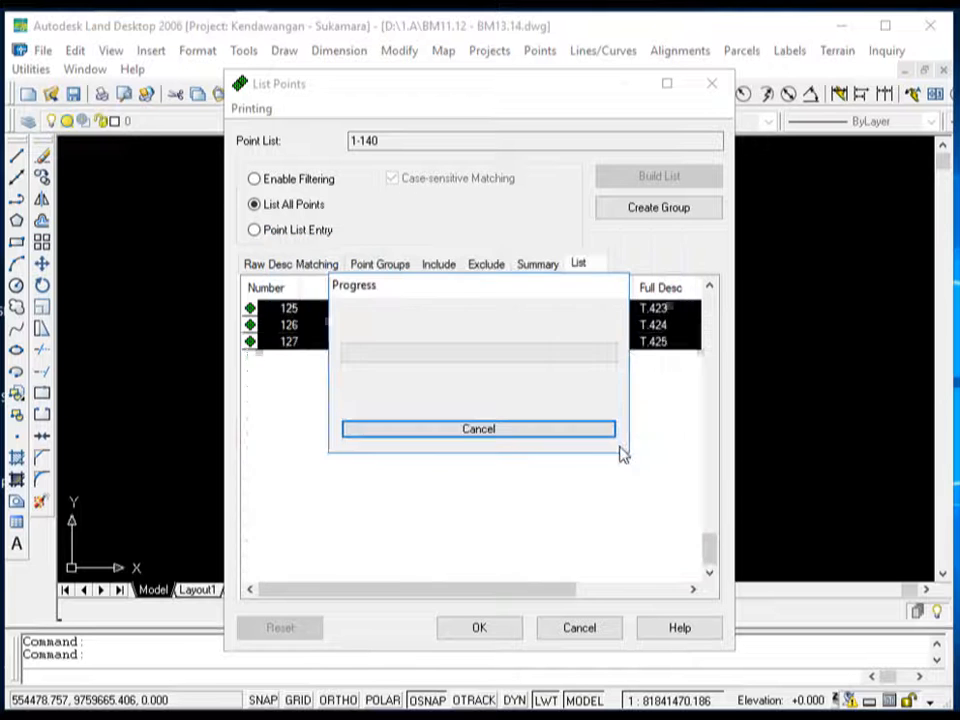
left_click(480, 628)
left_click(461, 489)
left_click(432, 498)
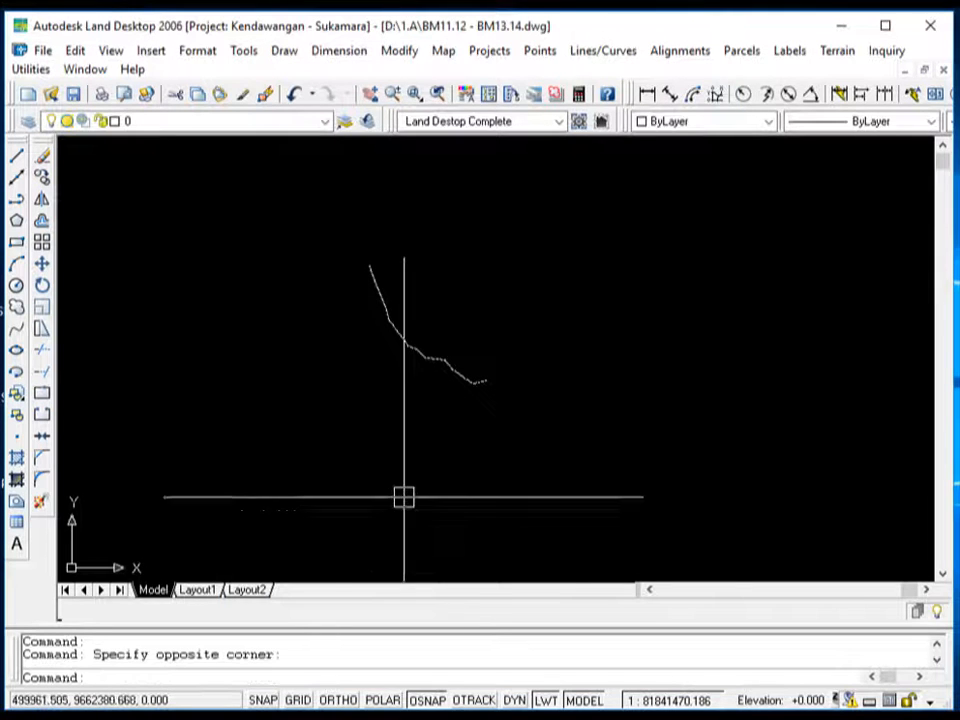
Close the TES TRANSFORMASI.csv spreadsheet and minimize the Land Desktop and 1.A folder windows to reach the desktop
left_click(118, 715)
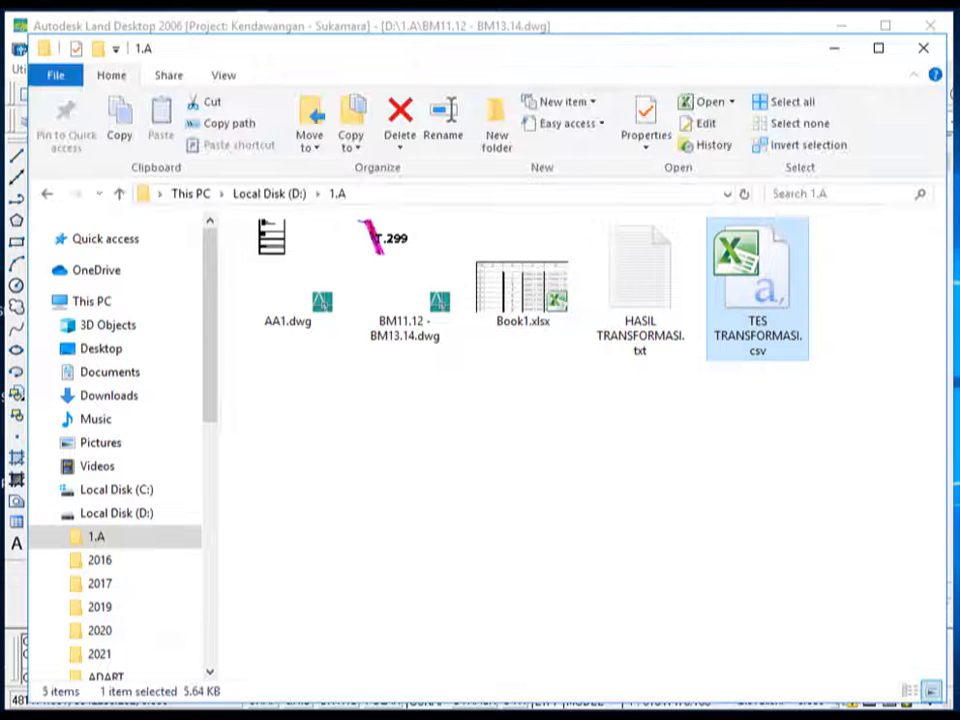
left_click(260, 715)
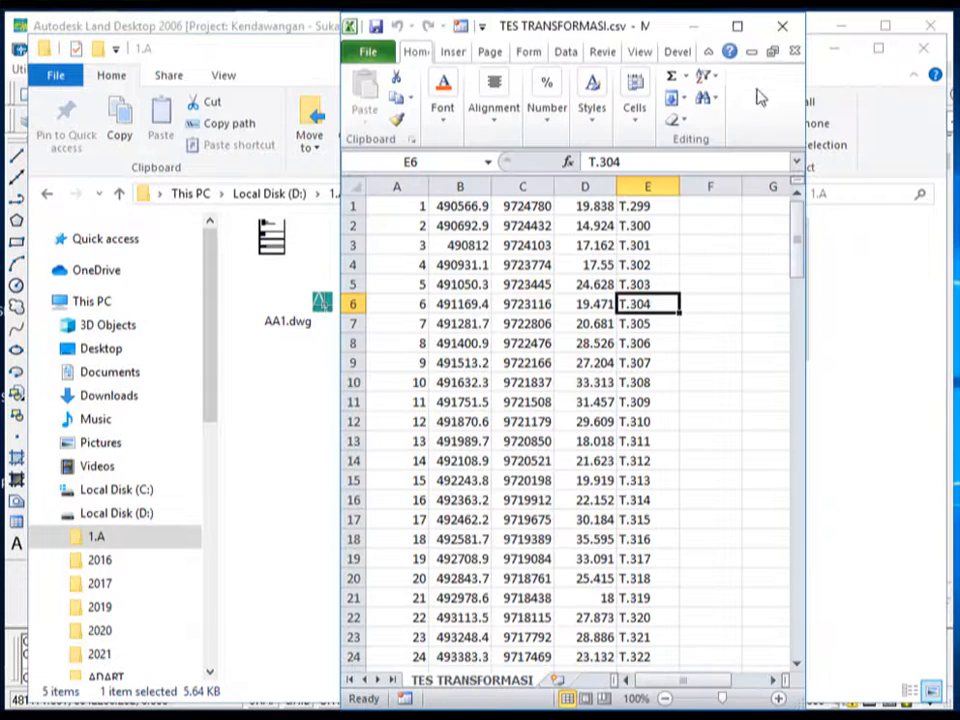
left_click(780, 28)
left_click(840, 28)
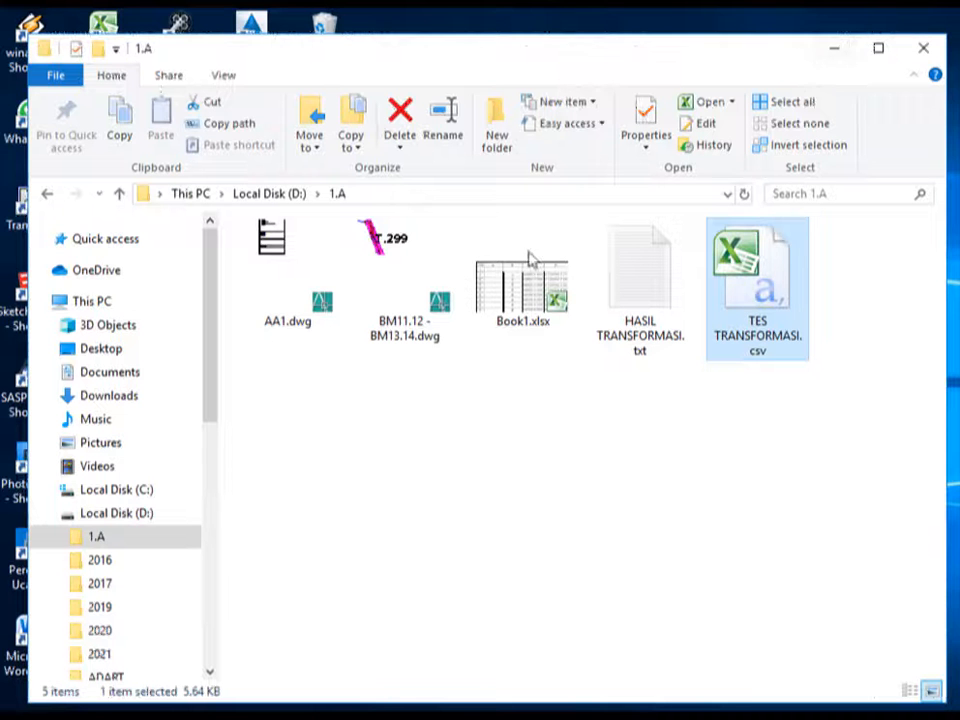
left_click(833, 47)
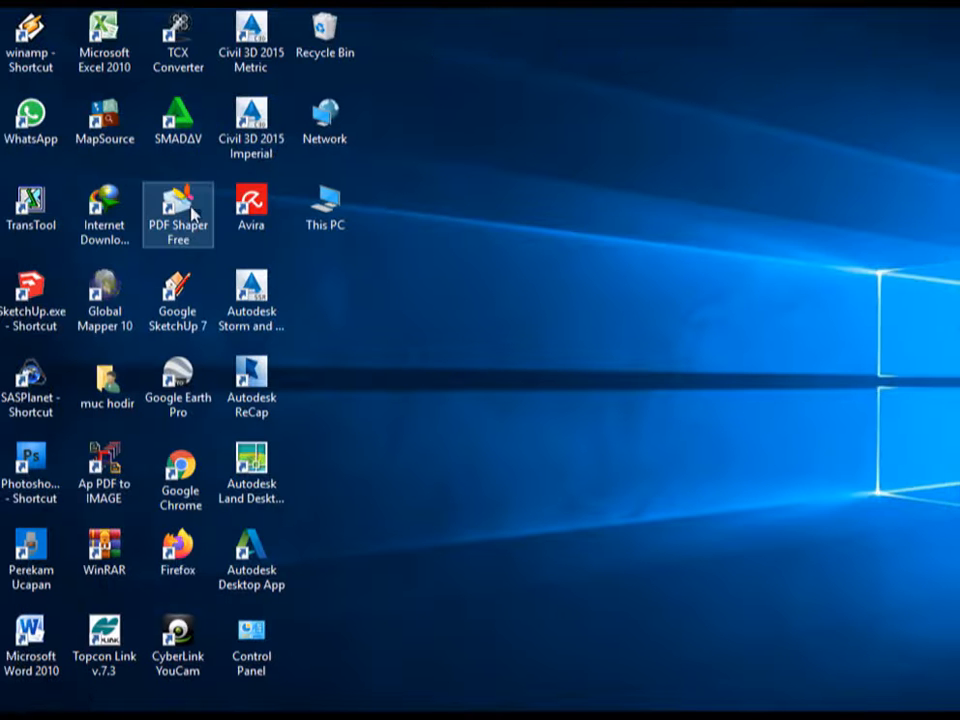
Switch to Microsoft Excel with a blank workbook, and reposition and widen its window on the desktop
double_click(100, 50)
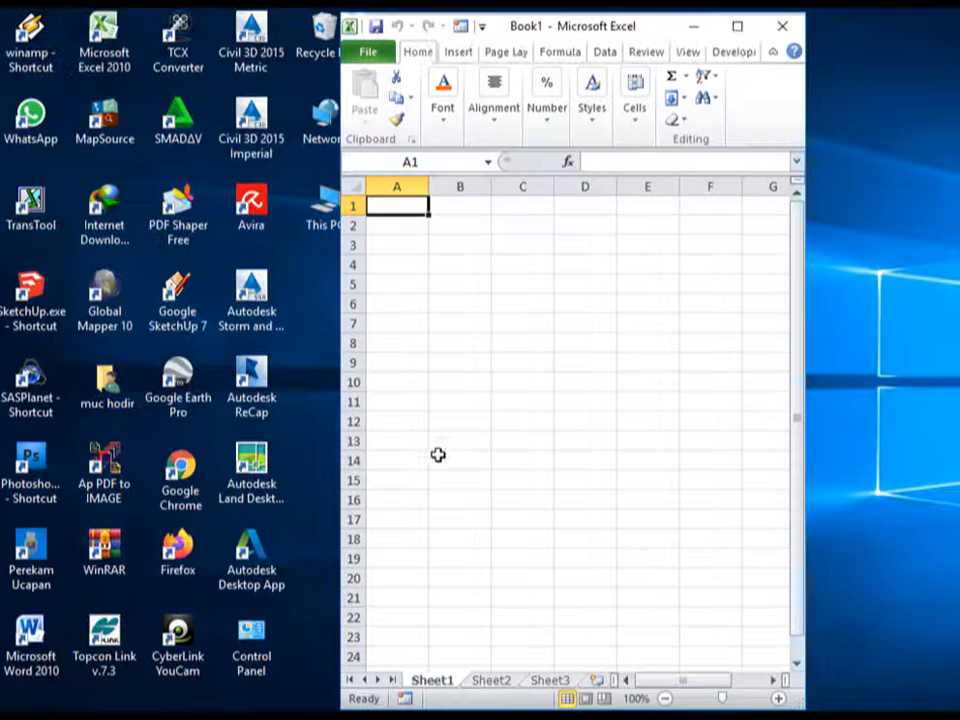
left_click(738, 28)
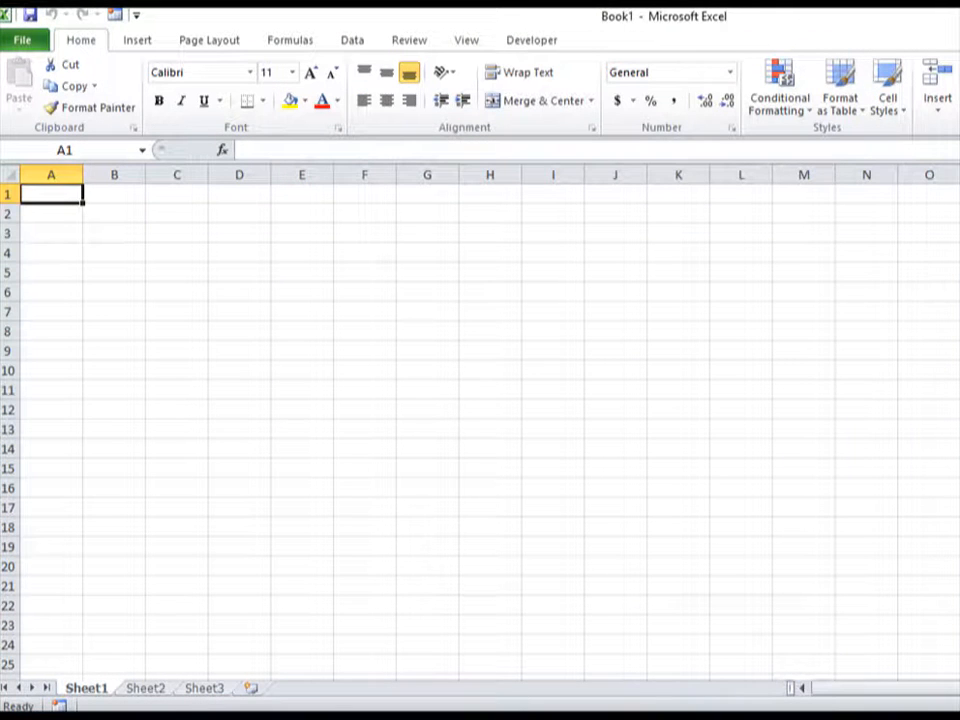
key("super+Down")
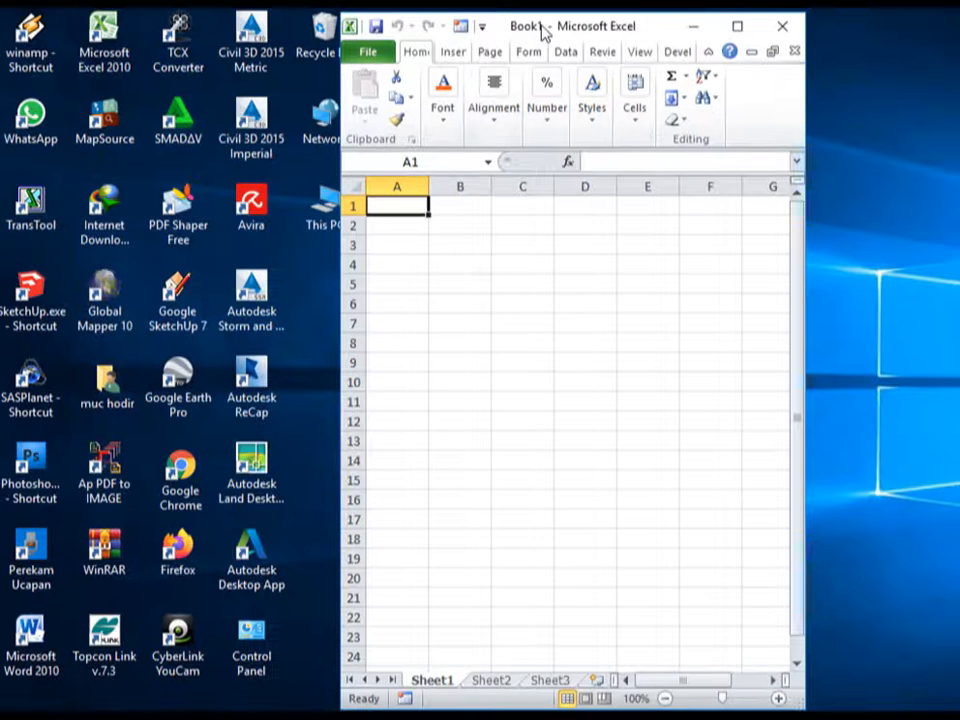
left_click_drag(544, 30, 248, 48)
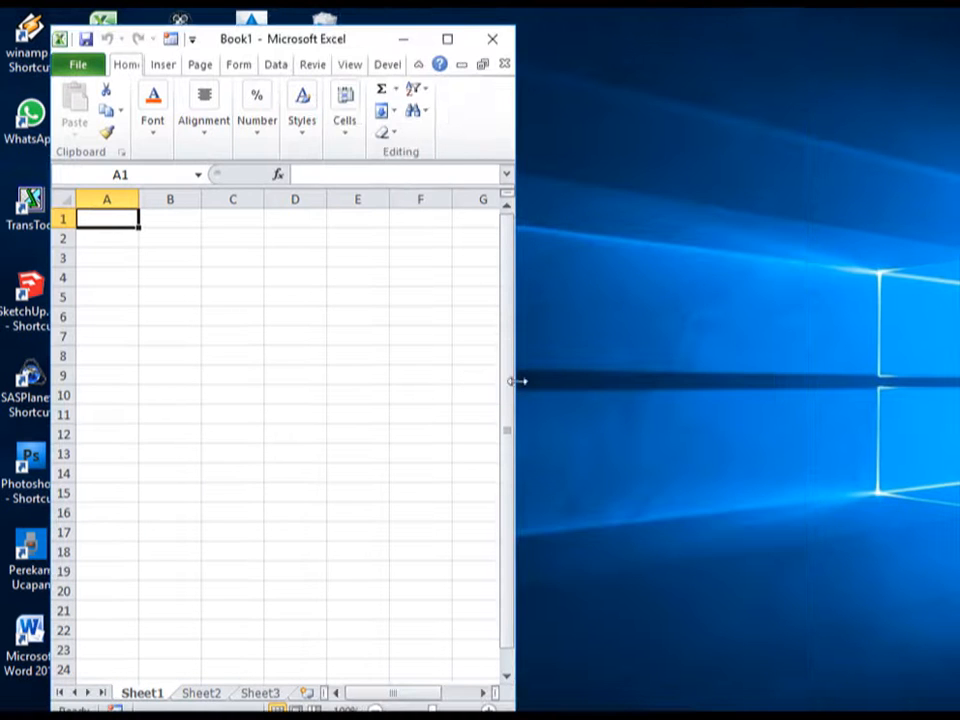
left_click_drag(514, 381, 853, 448)
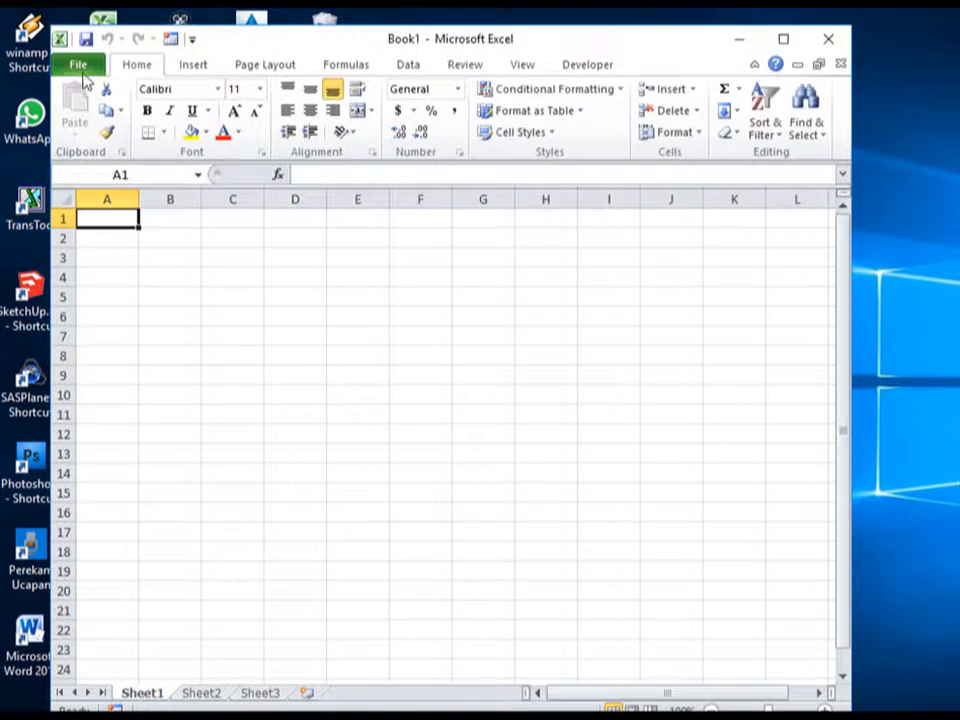
Open HASIL TRANSFORMASI.txt from folder D:\1.A with the file filter set to All Files
left_click(78, 66)
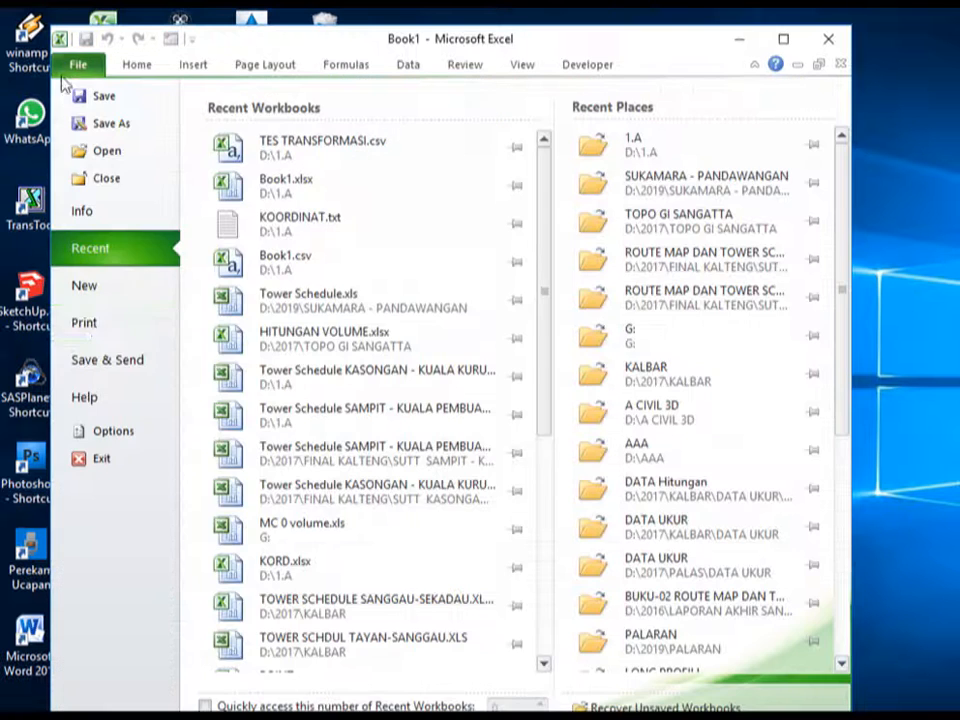
left_click(110, 152)
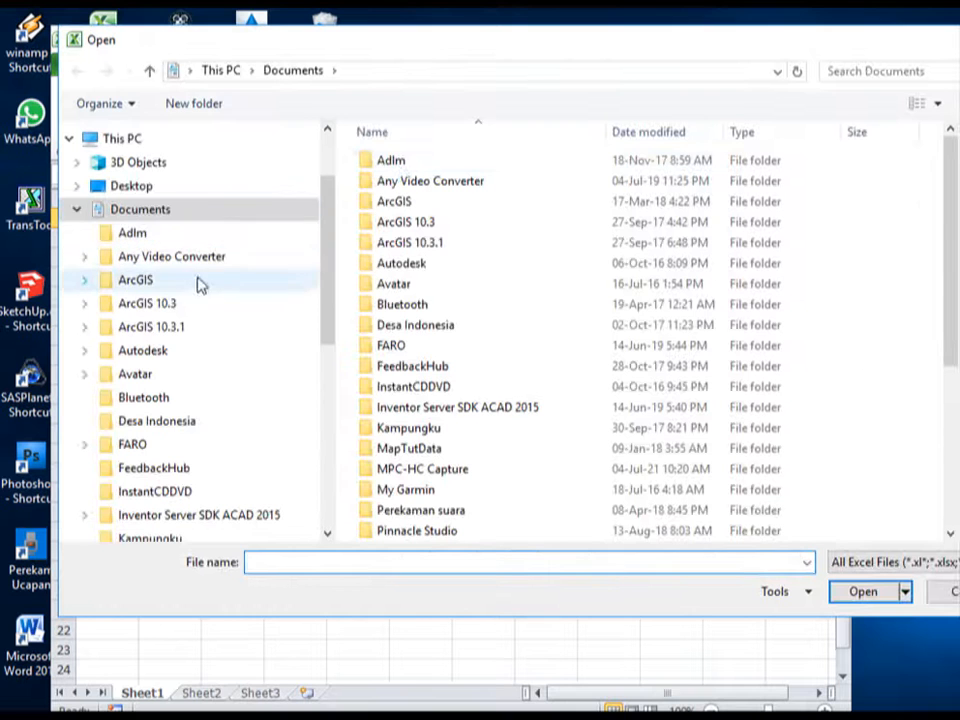
left_click_drag(326, 298, 311, 484)
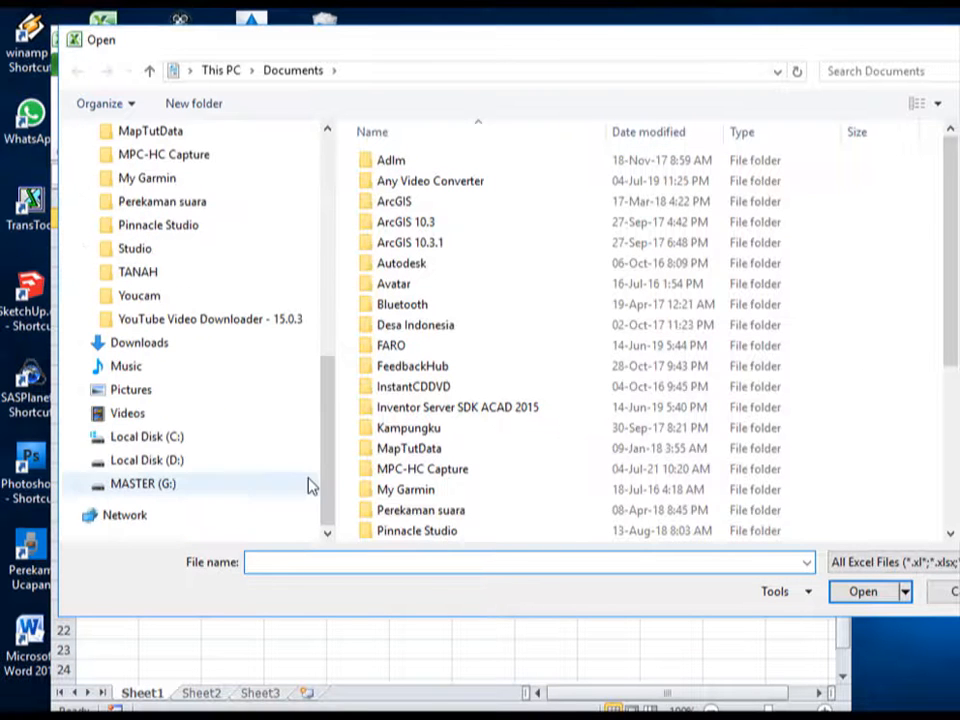
left_click(140, 463)
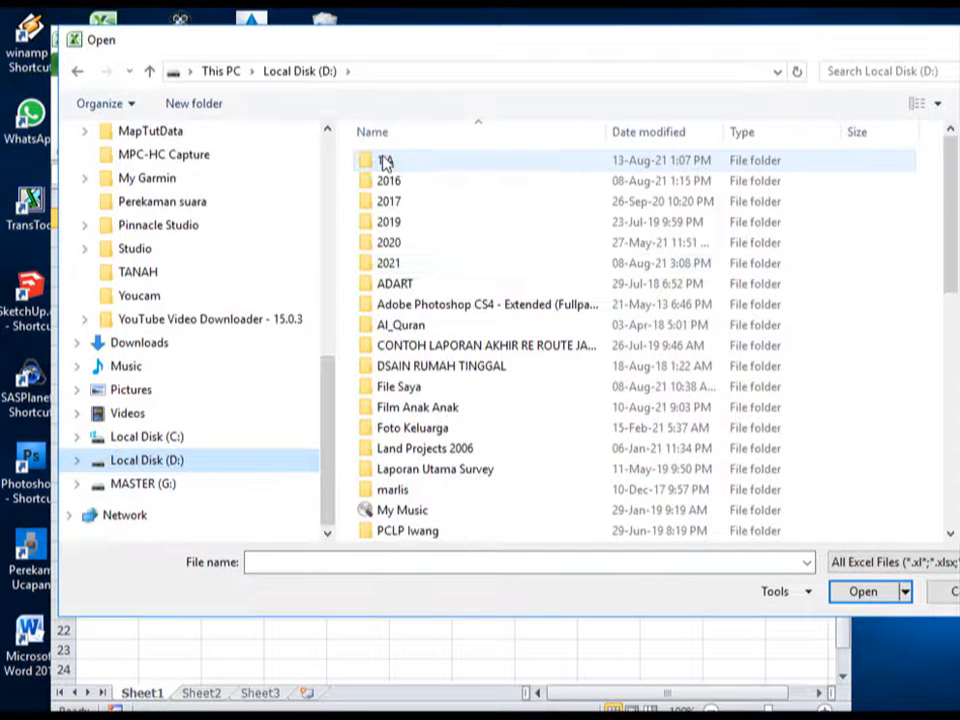
double_click(385, 161)
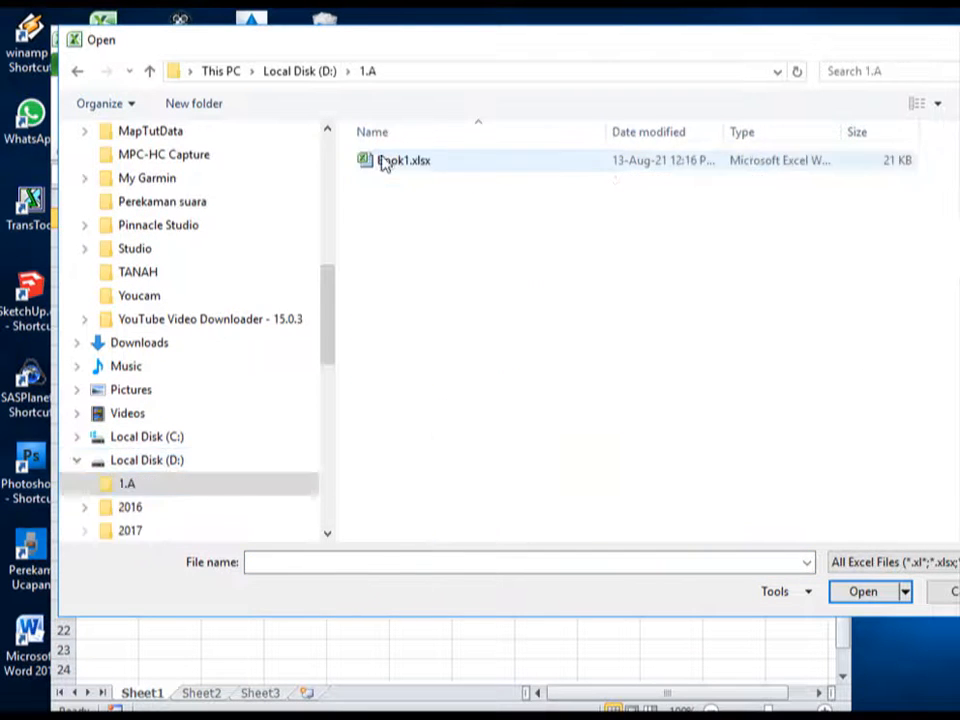
left_click_drag(726, 47, 673, 45)
left_click(828, 566)
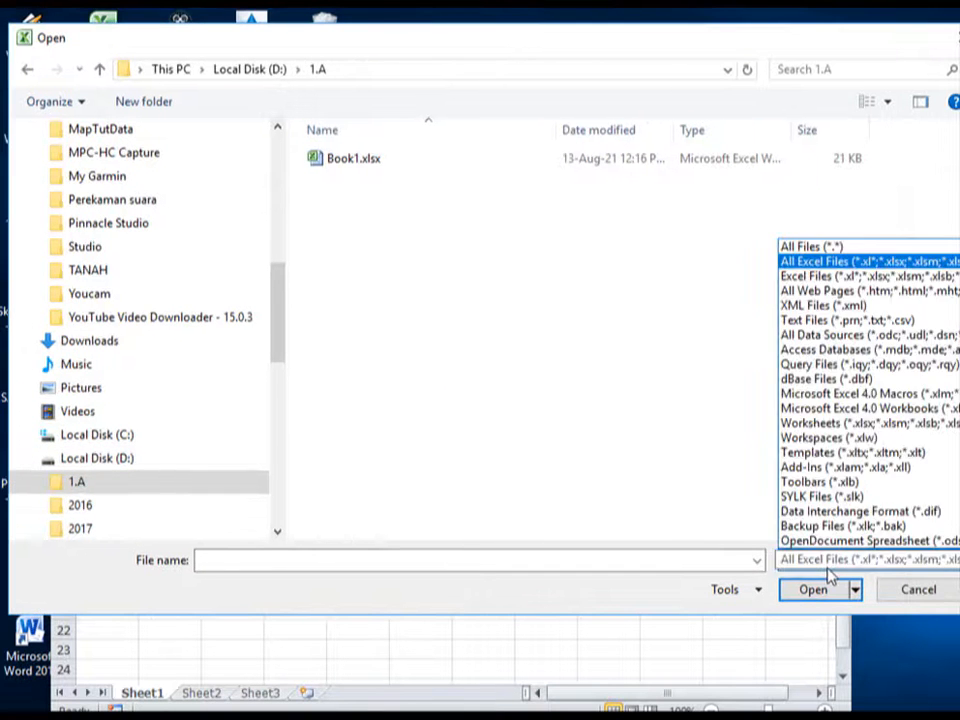
left_click(789, 247)
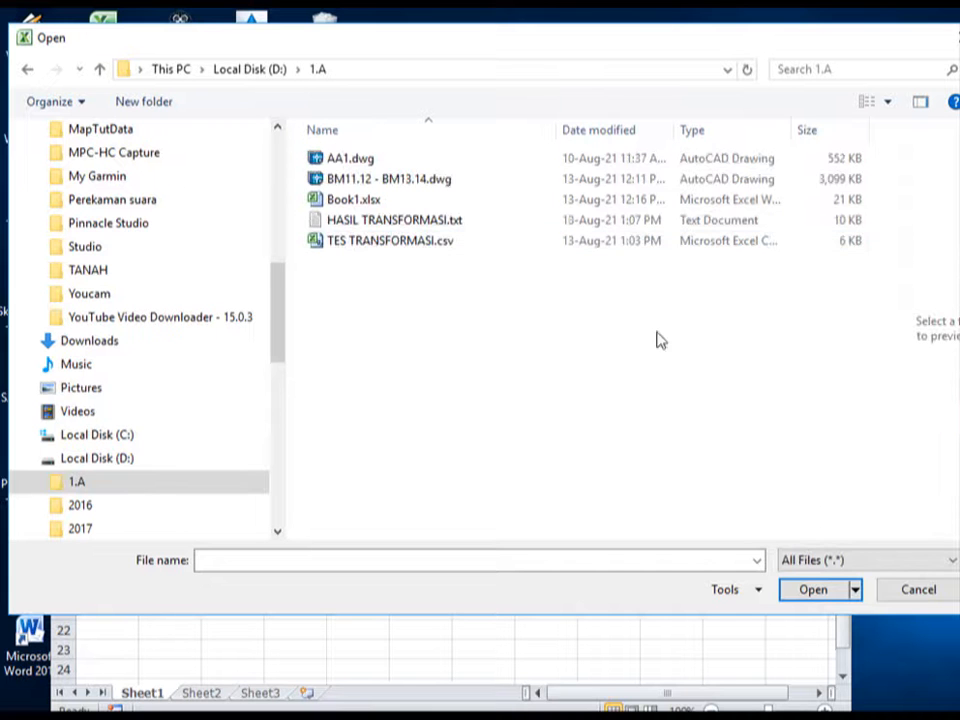
left_click(425, 224)
left_click(810, 592)
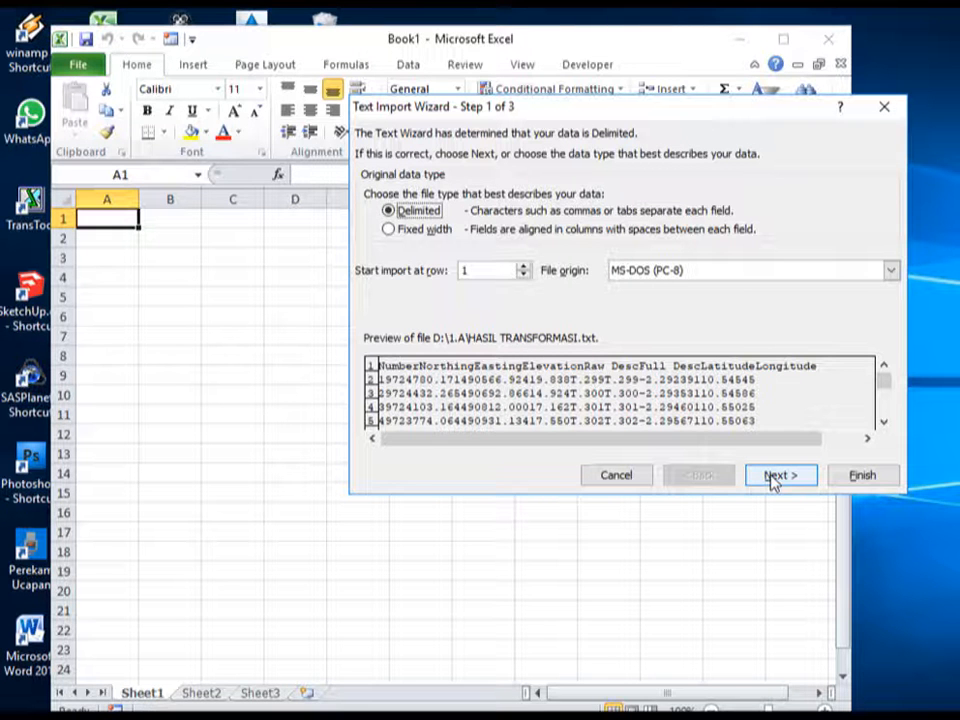
Import the text file as delimited data with Tab and Comma as delimiters, and finish the Text Import Wizard
left_click(428, 229)
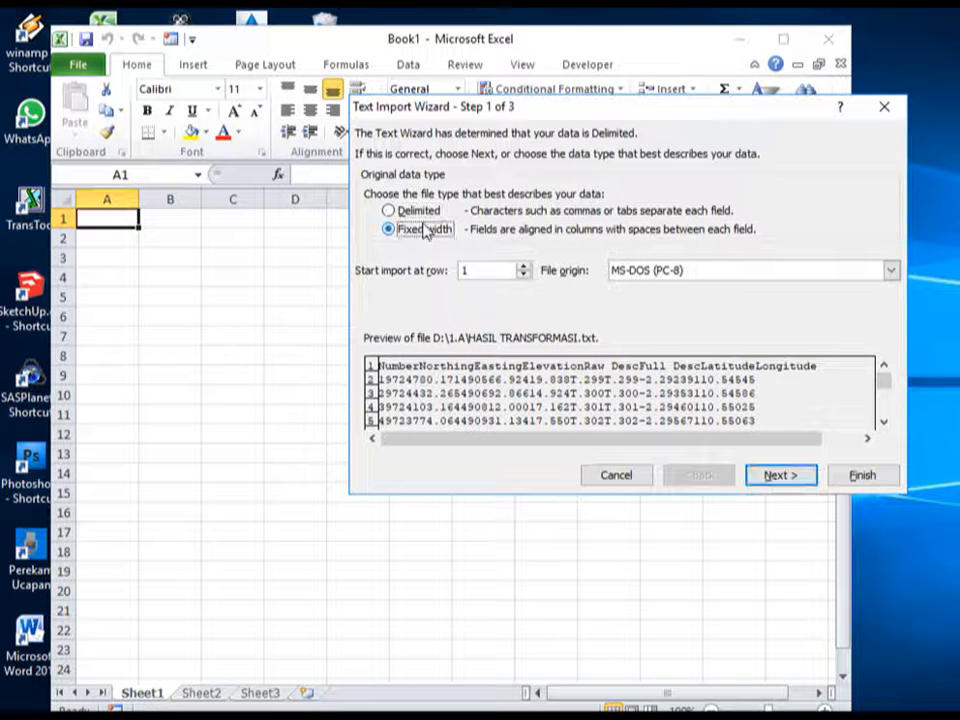
left_click(780, 476)
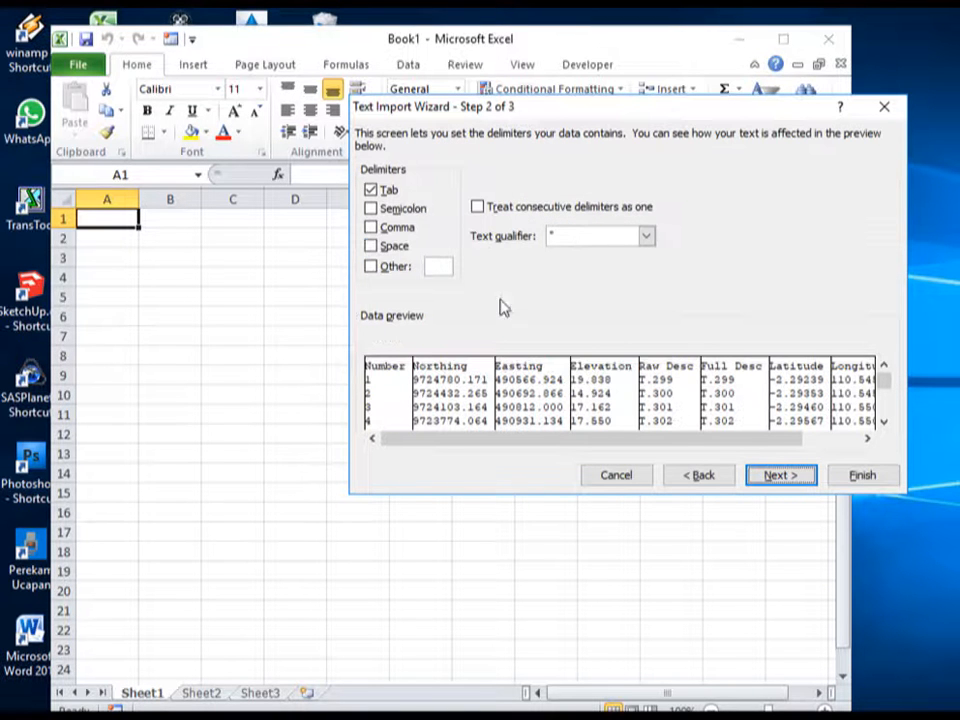
left_click(393, 229)
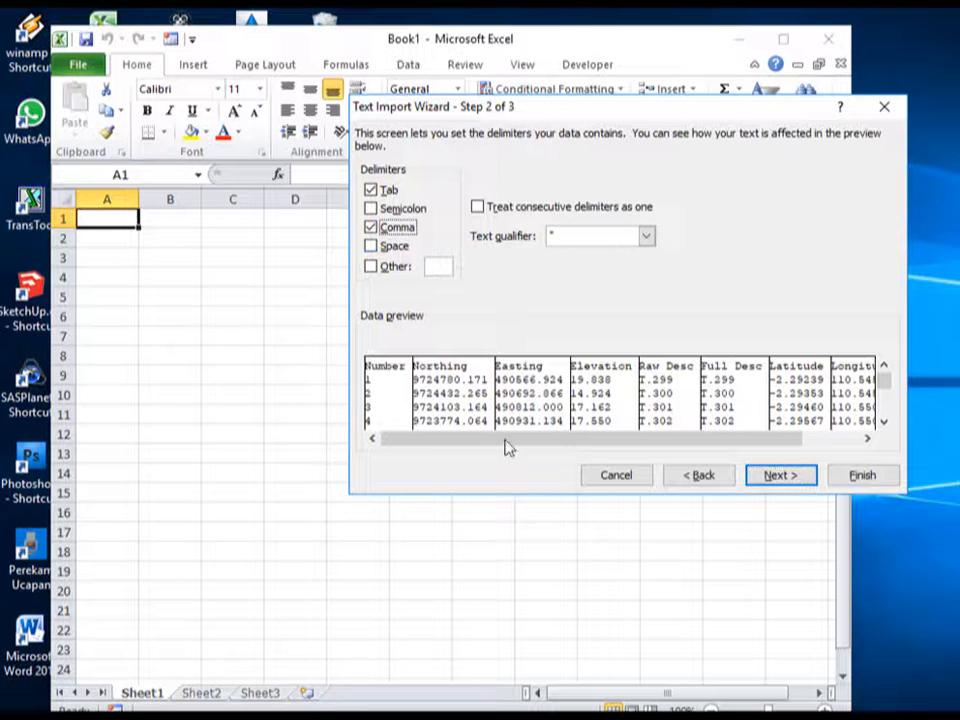
left_click(860, 478)
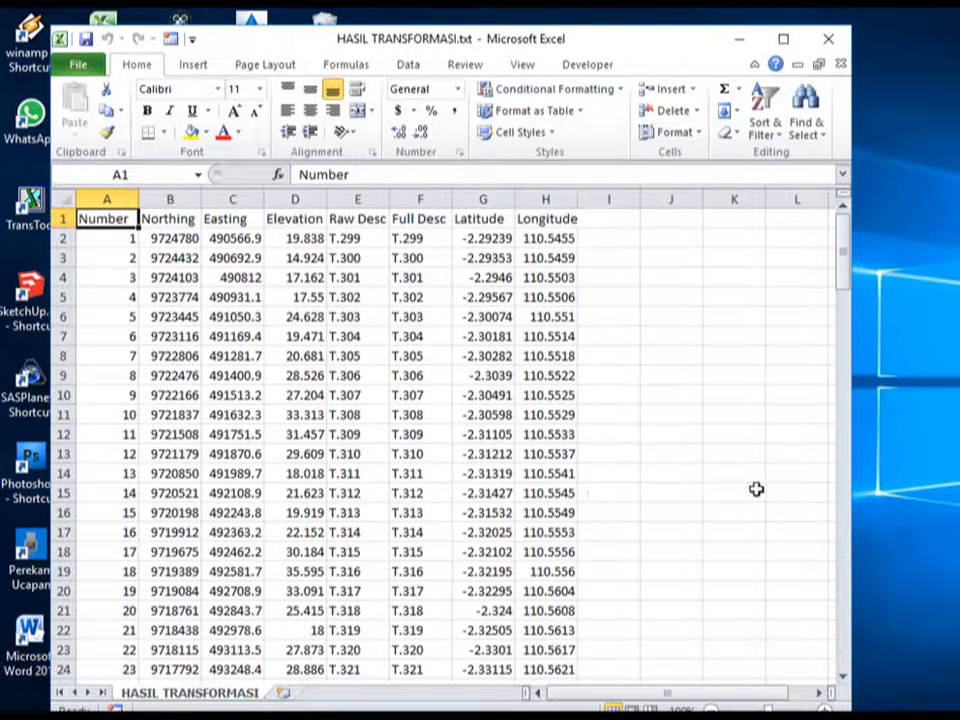
Examine the Latitude and Longitude columns and compare the first point's northing, easting, elevation, latitude and longitude values
left_click(587, 497)
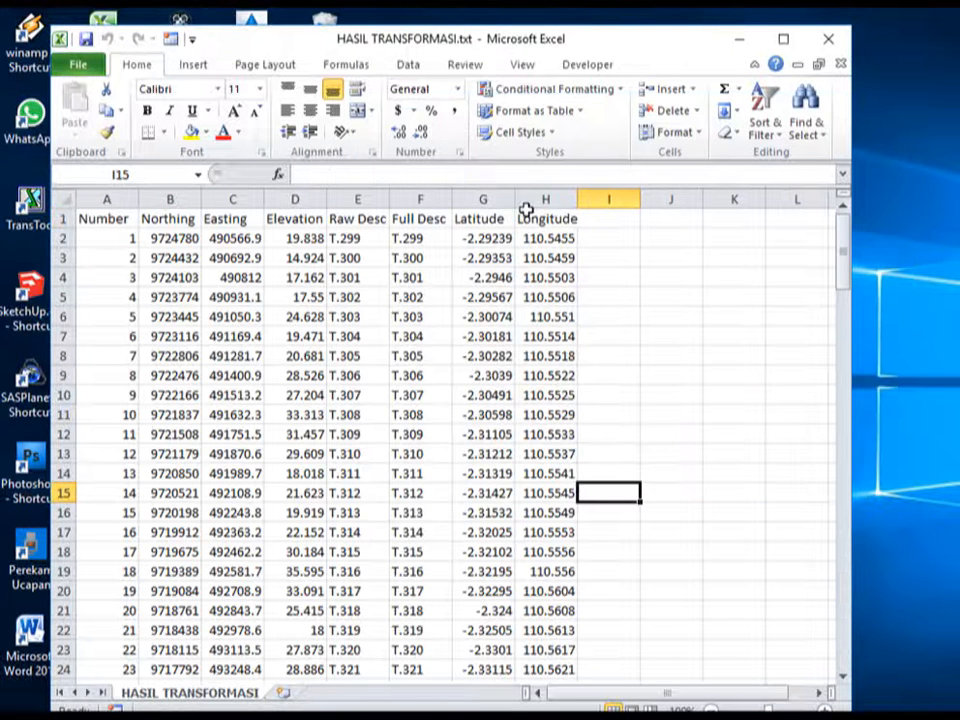
left_click(482, 197)
left_click_drag(482, 195, 546, 196)
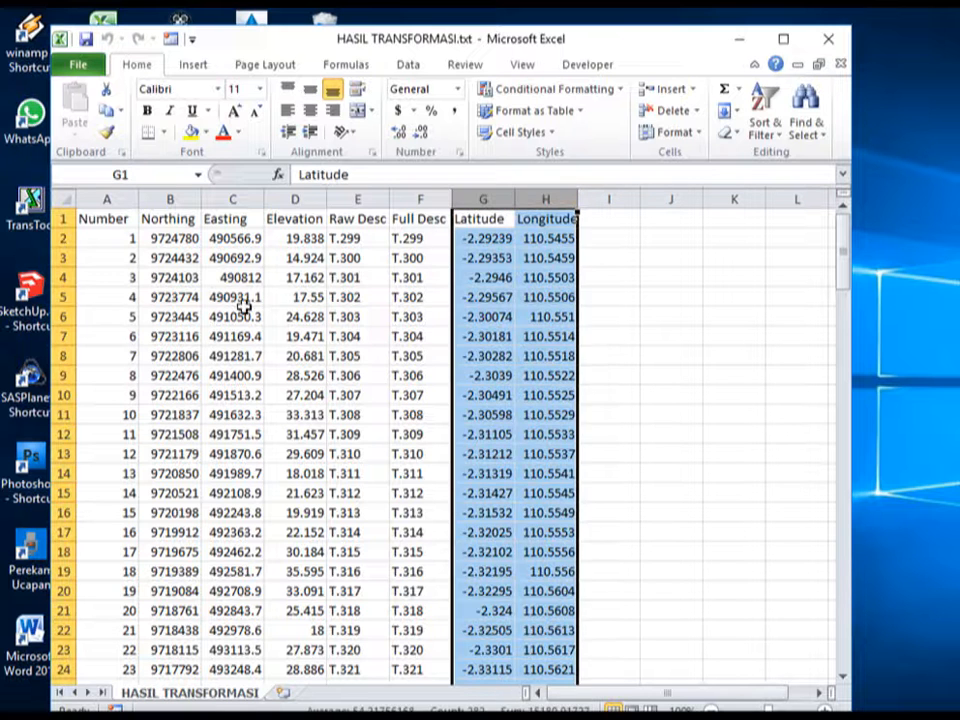
left_click(195, 239)
left_click(228, 242)
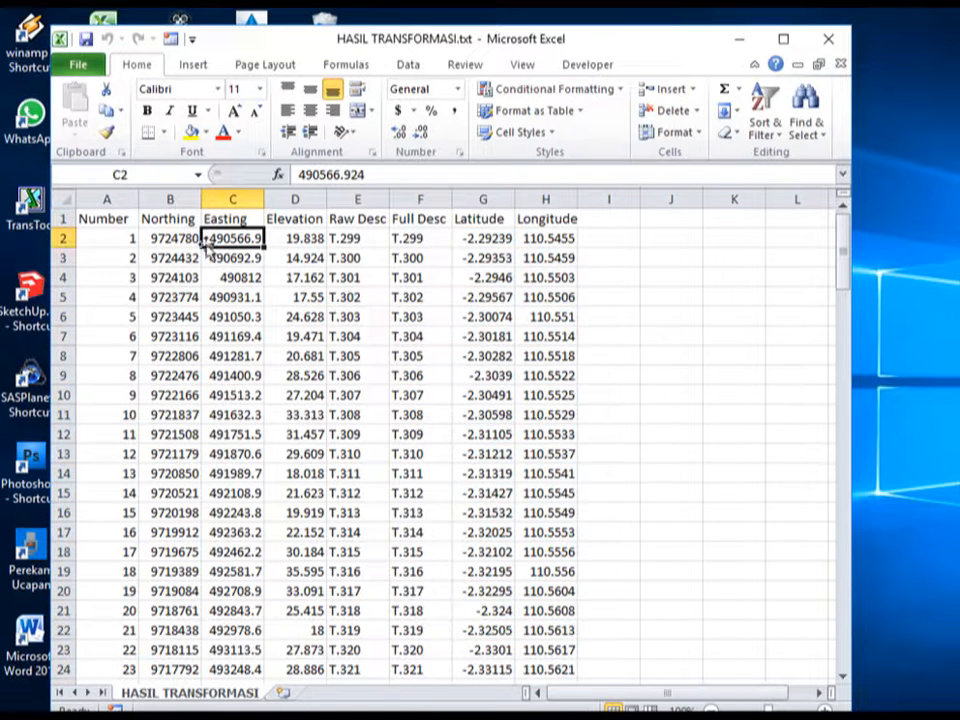
left_click(186, 239)
left_click(240, 219)
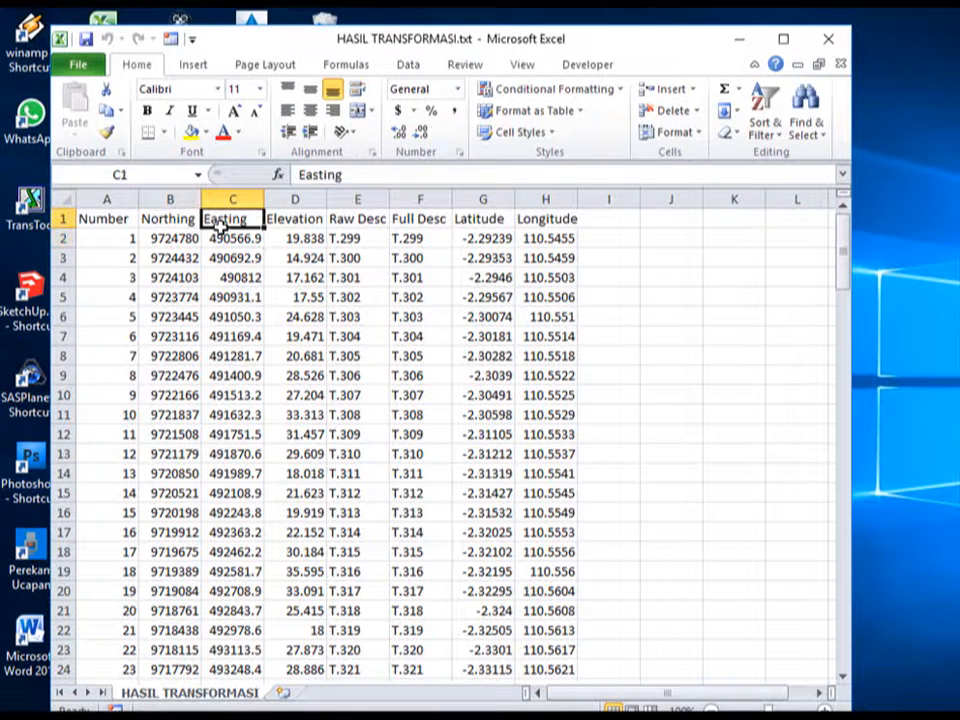
left_click(298, 242)
left_click(480, 239)
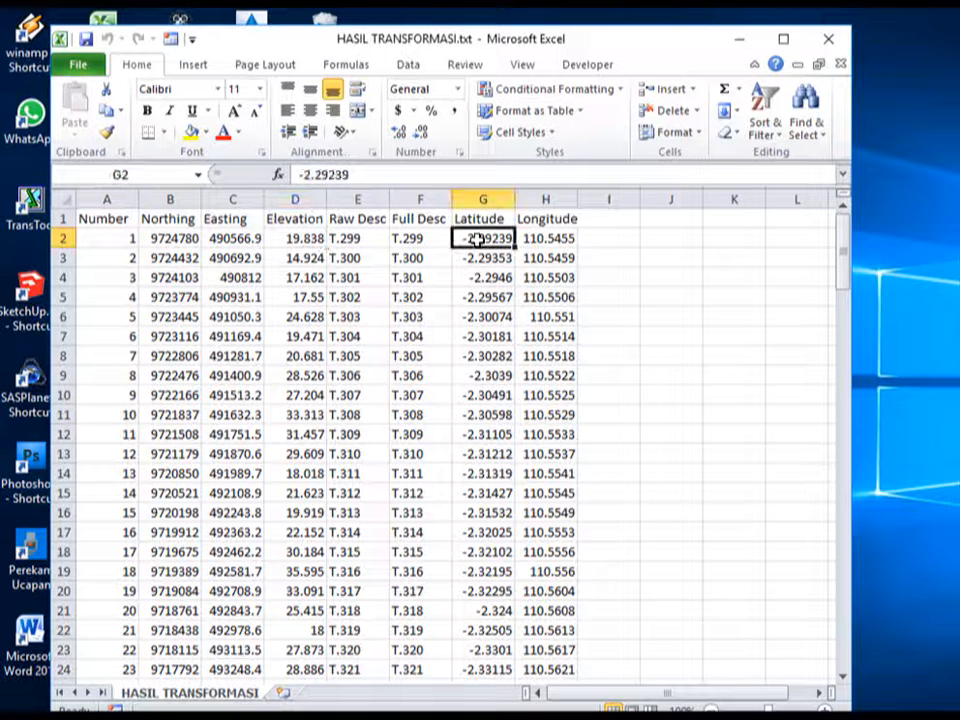
left_click(543, 238)
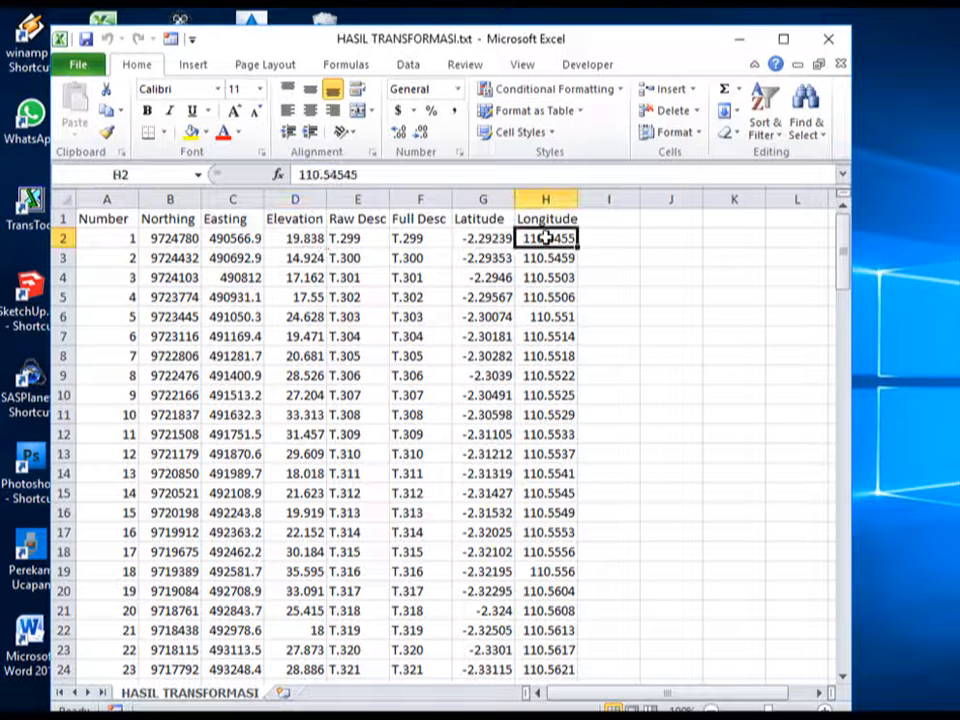
Format the Latitude and Longitude columns as Number with 6 decimal places
left_click_drag(498, 199, 552, 205)
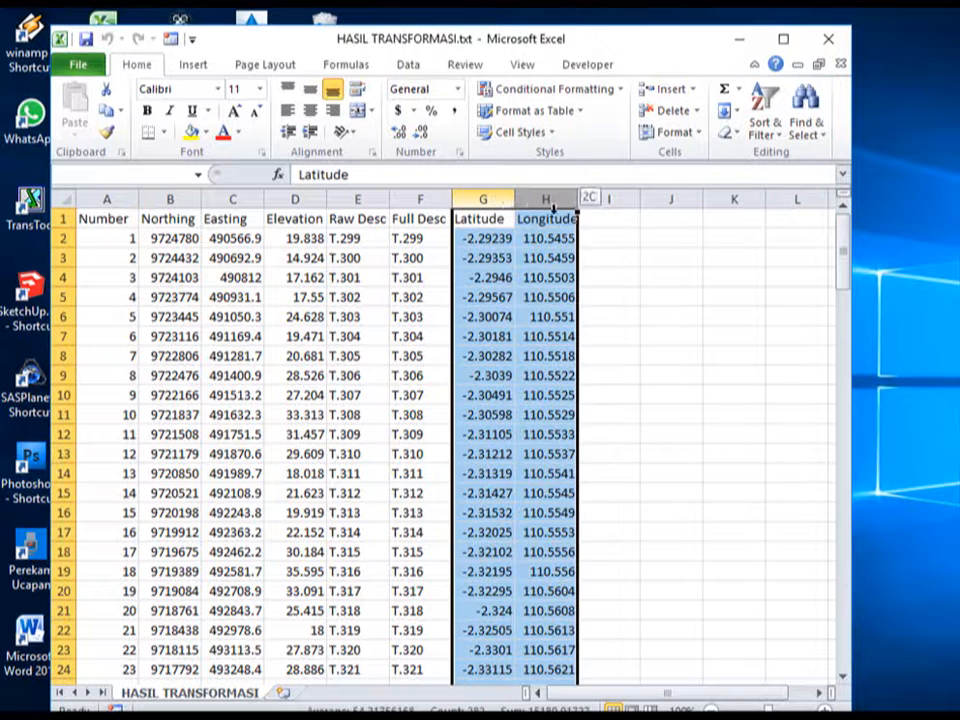
right_click(524, 291)
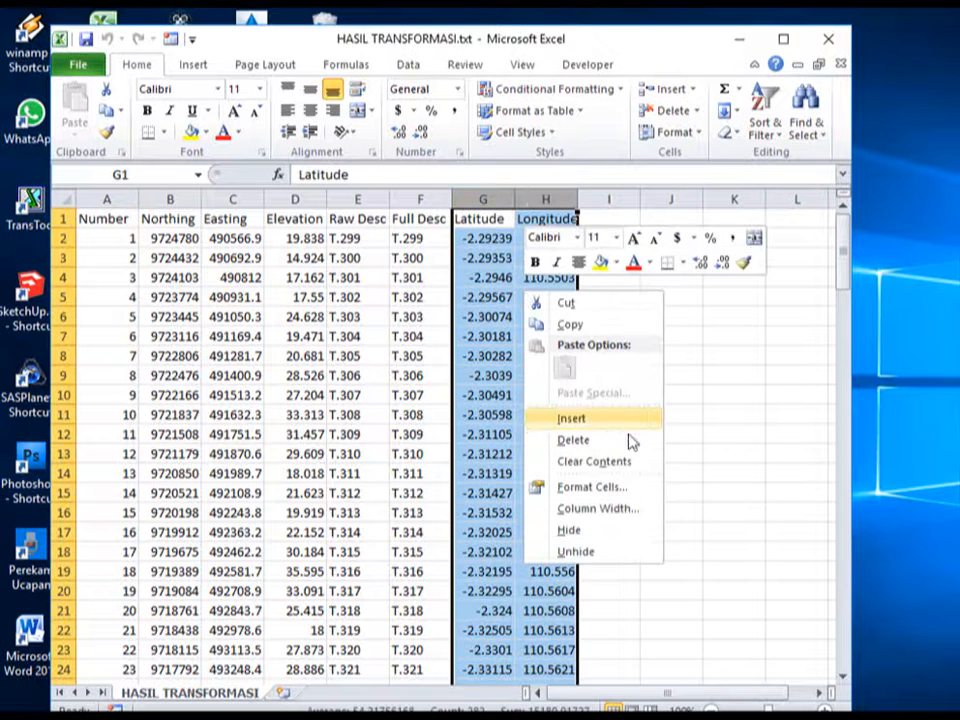
left_click(620, 490)
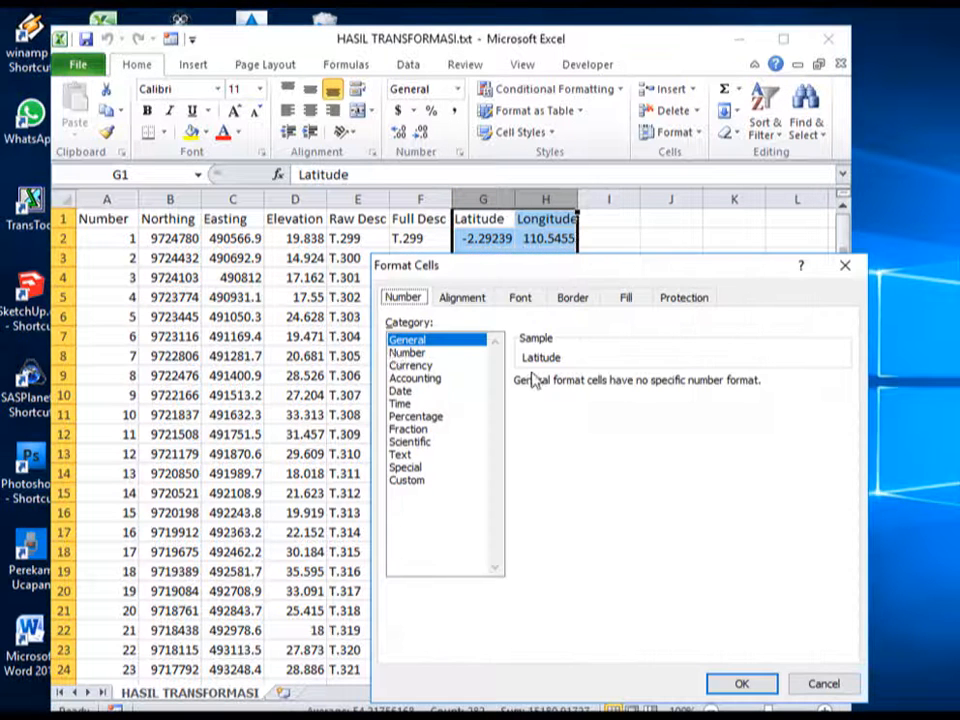
left_click(407, 353)
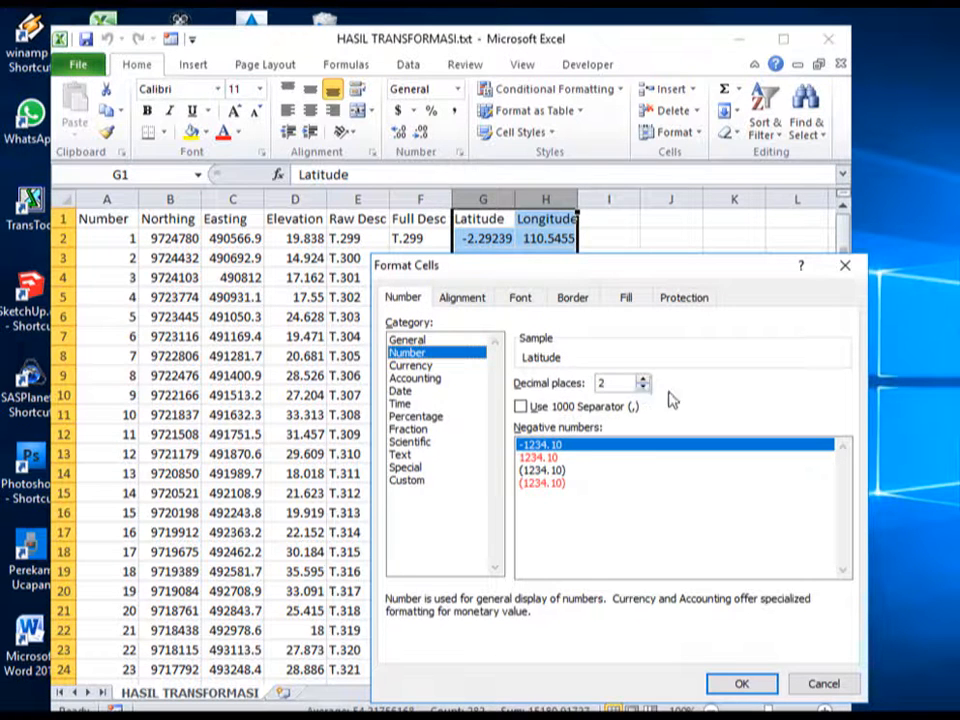
left_click(643, 380)
left_click(643, 380)
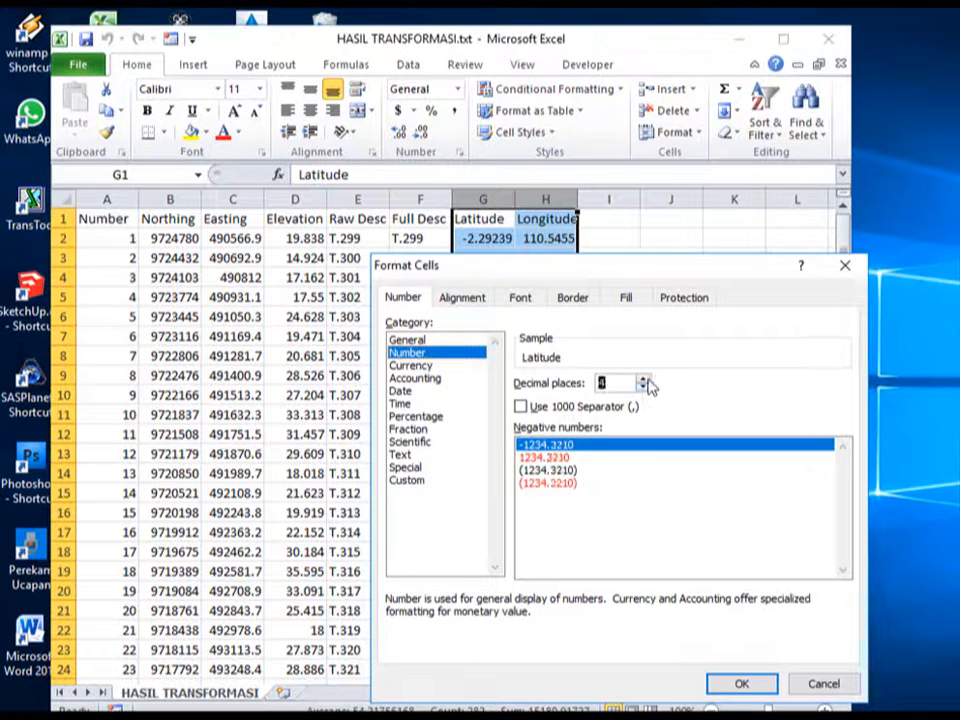
left_click(643, 380)
left_click(643, 380)
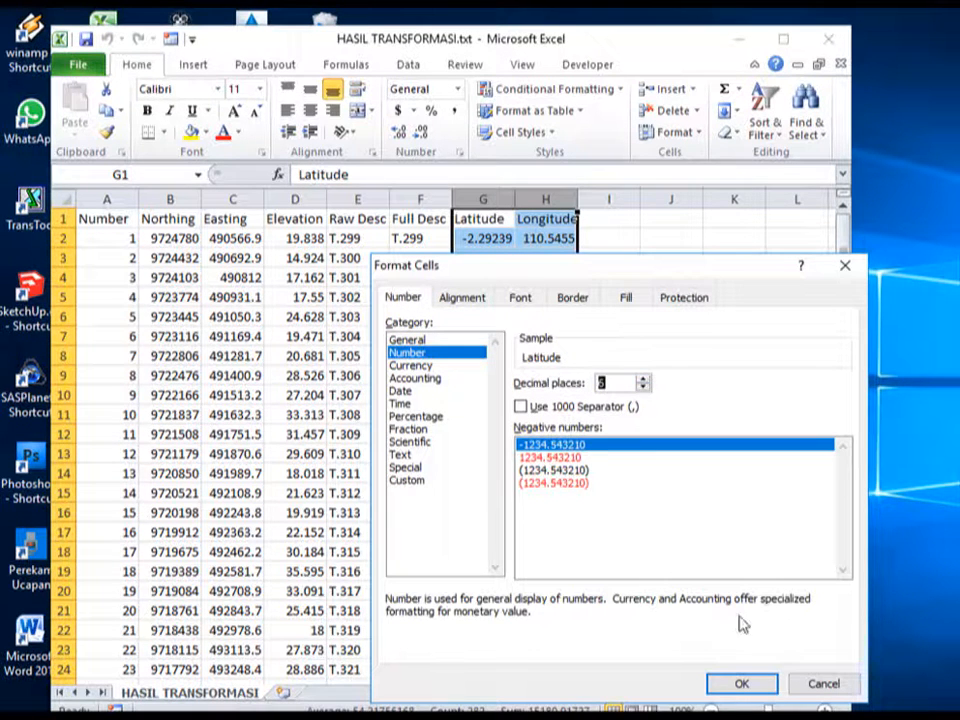
left_click(740, 684)
left_click(640, 434)
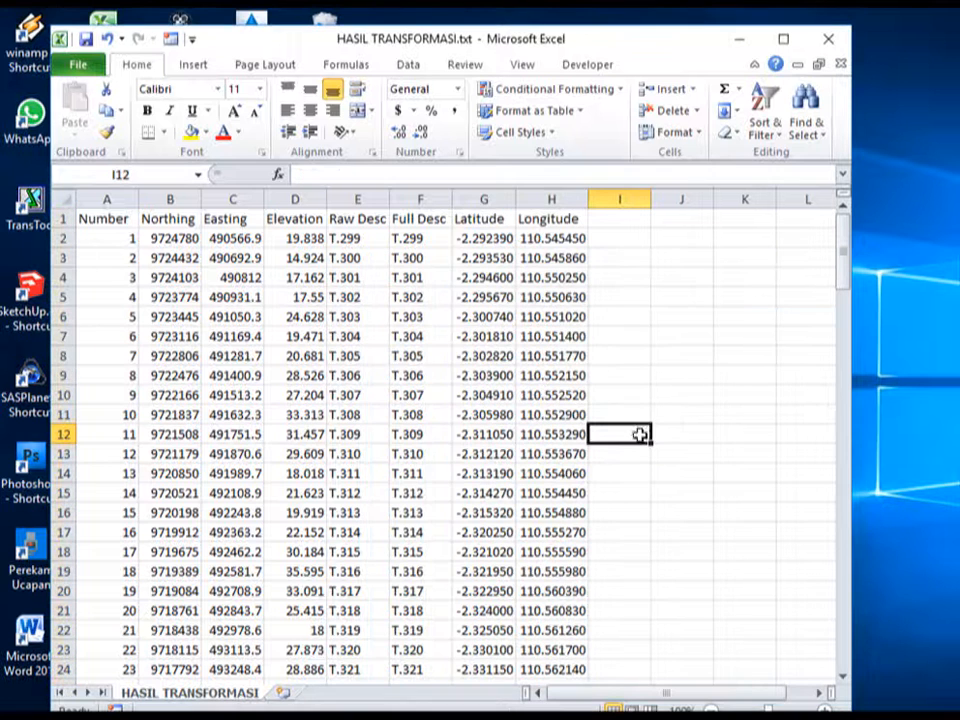
Insert a blank column between the Latitude and Longitude columns
left_click(510, 194)
left_click(546, 196)
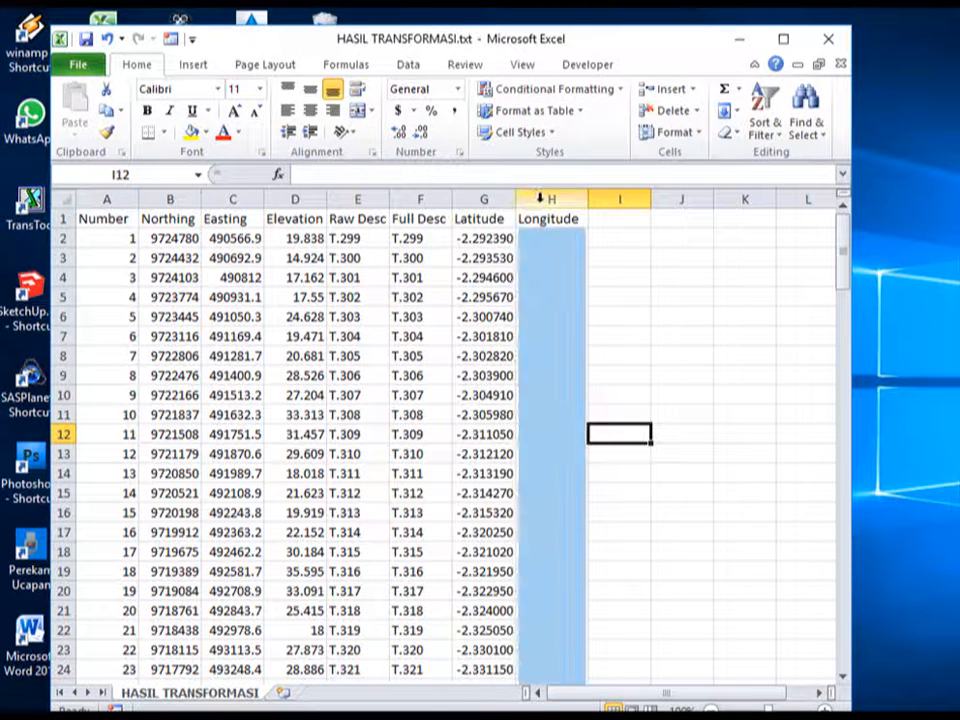
right_click(545, 204)
left_click(605, 335)
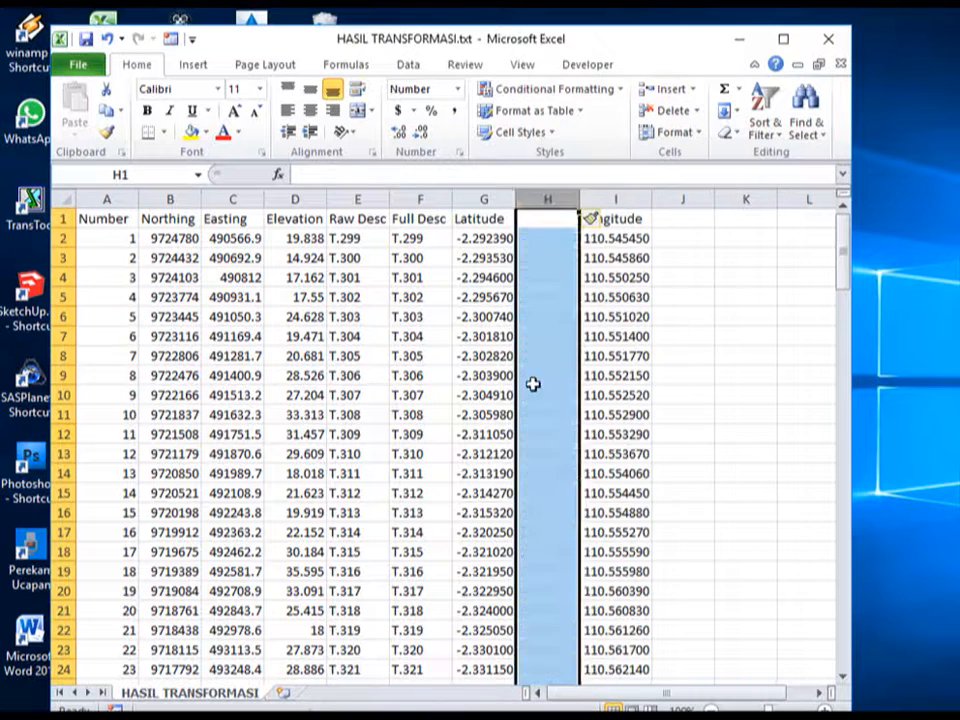
left_click(531, 380)
Examine the latitude and longitude values through the whole point list, from the first row to the last
left_click_drag(482, 236, 589, 626)
scroll(580, 612, "down", 10)
scroll(581, 612, "up", 8)
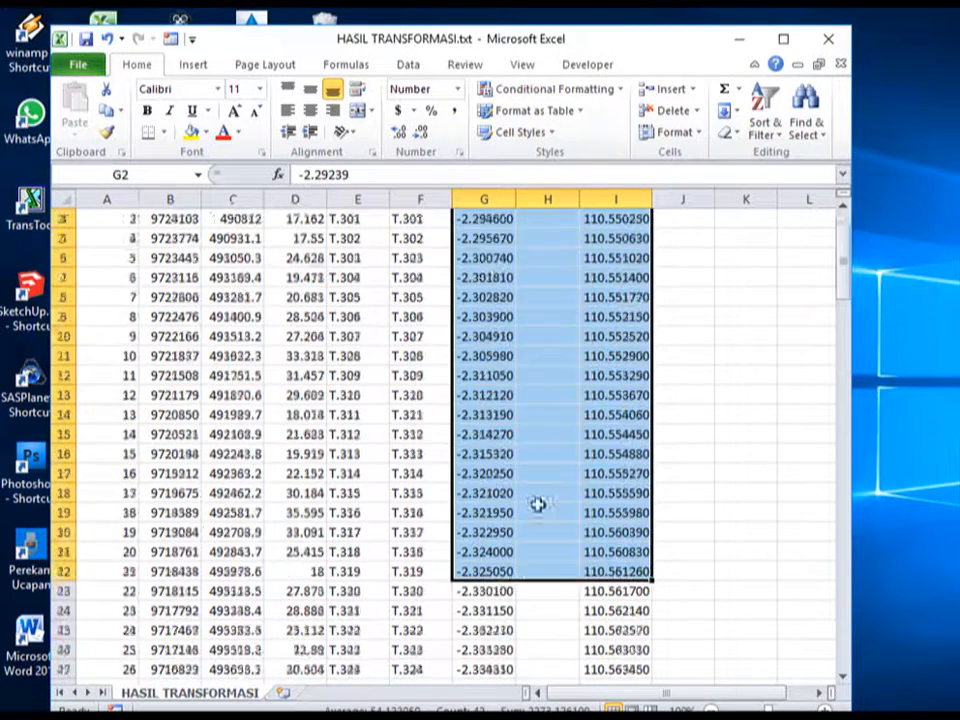
left_click(484, 258)
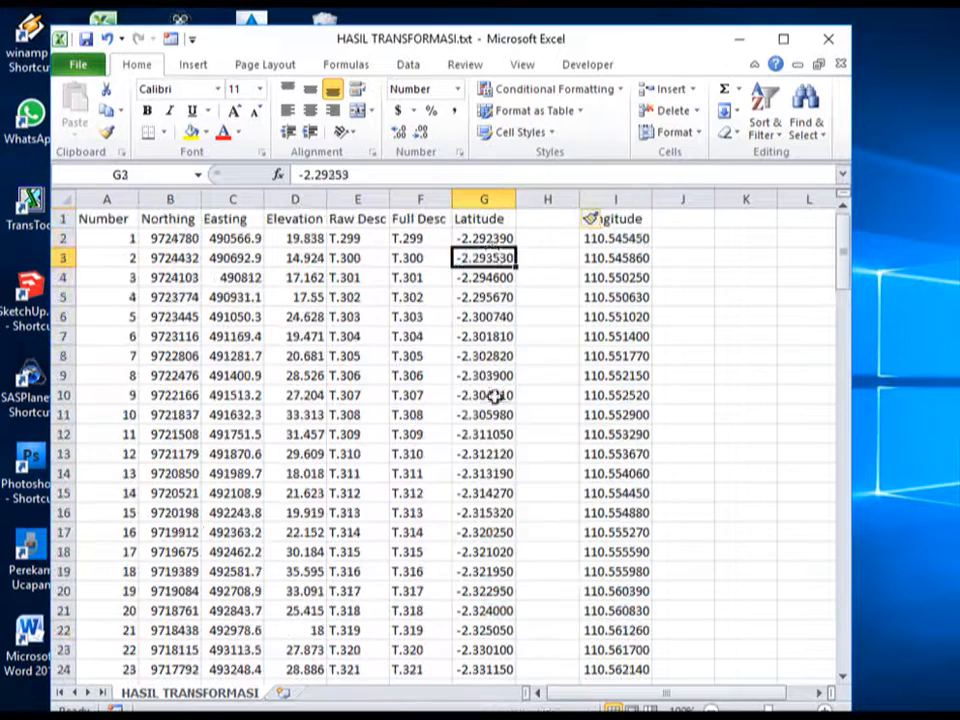
left_click(519, 472)
scroll(520, 475, "down", 5)
scroll(298, 478, "down", 20)
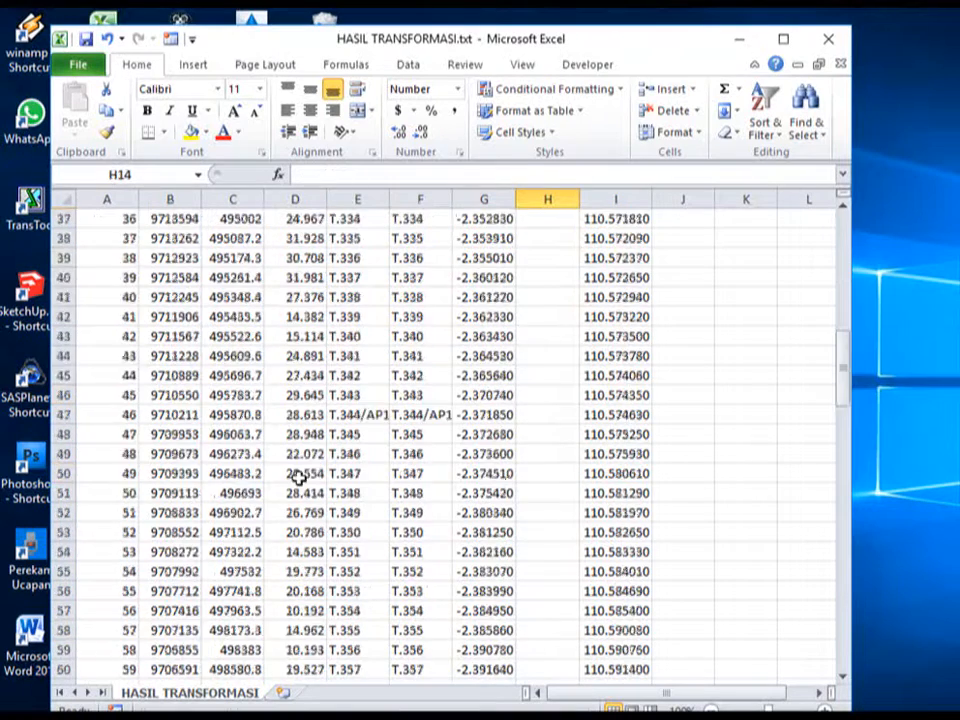
scroll(298, 478, "down", 17)
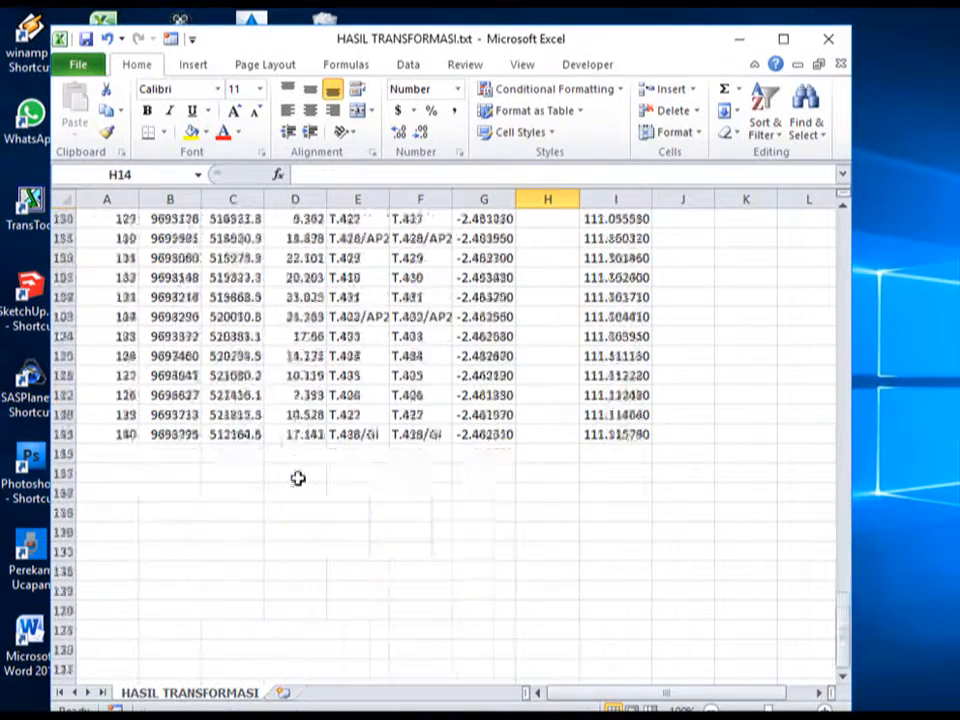
scroll(298, 478, "up", 7)
scroll(298, 478, "up", 20)
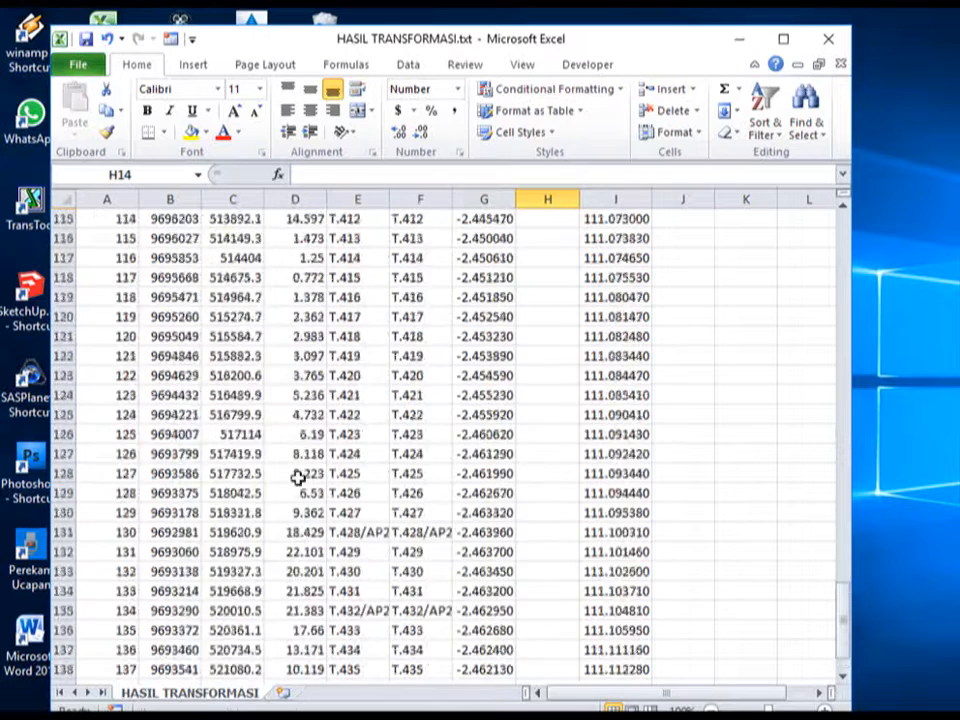
scroll(298, 478, "up", 19)
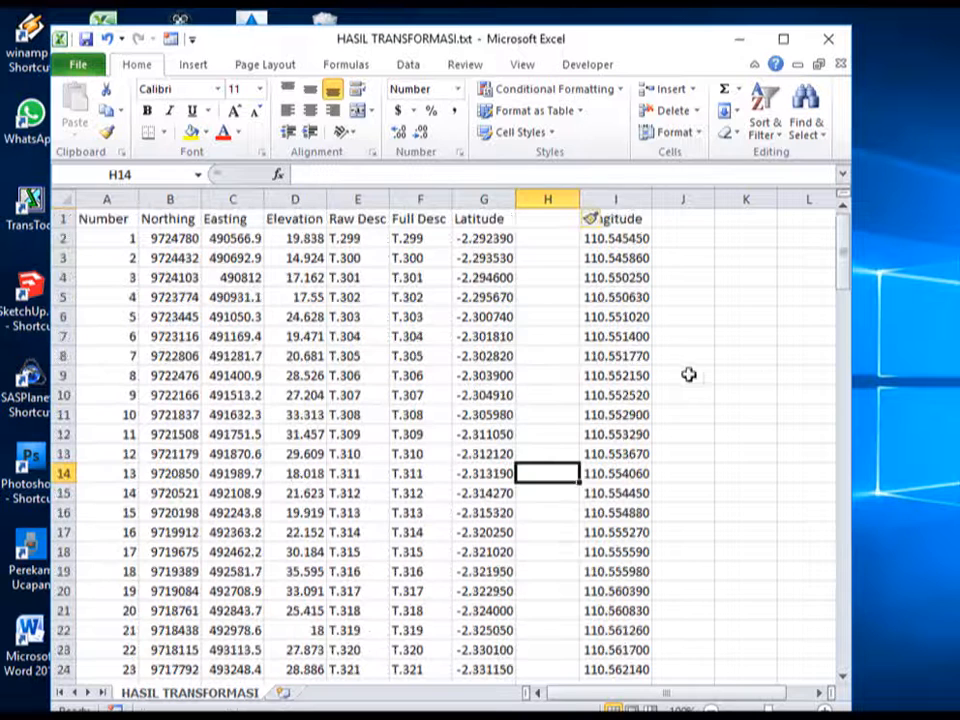
left_click(586, 354)
left_click(527, 336)
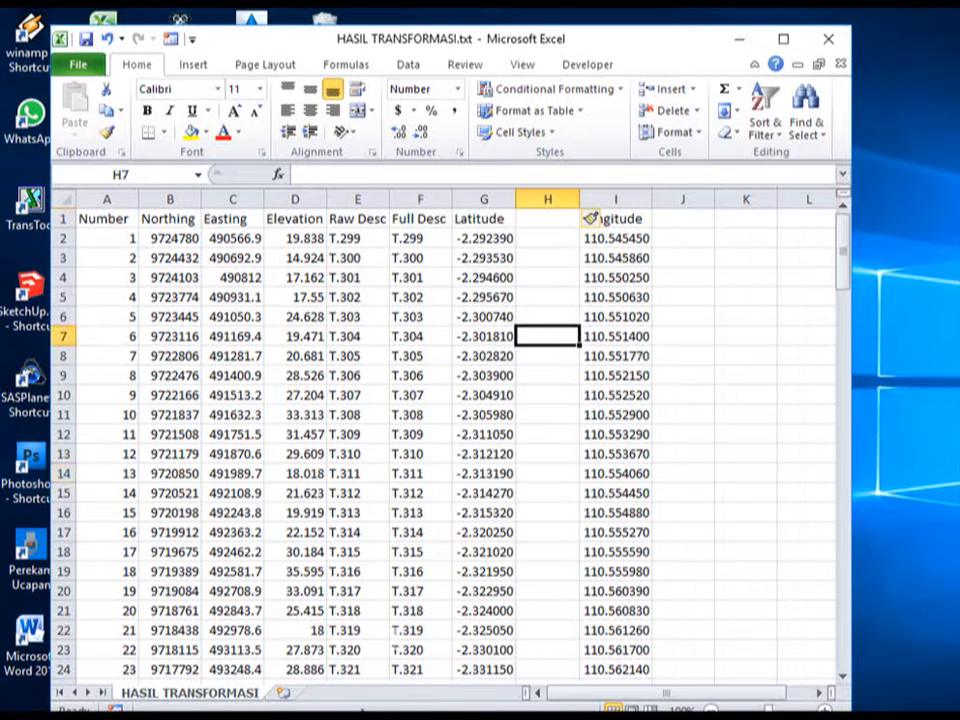
Switch to Autodesk Land Desktop and check the drawing's coordinate system zone in Drawing Setup
left_click(356, 681)
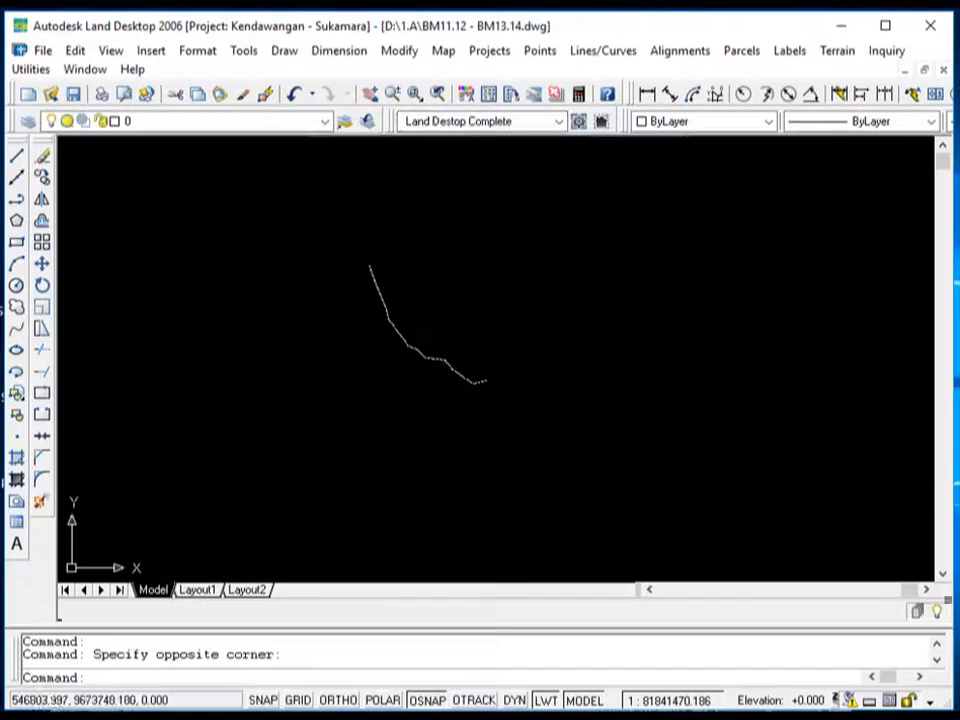
left_click(489, 51)
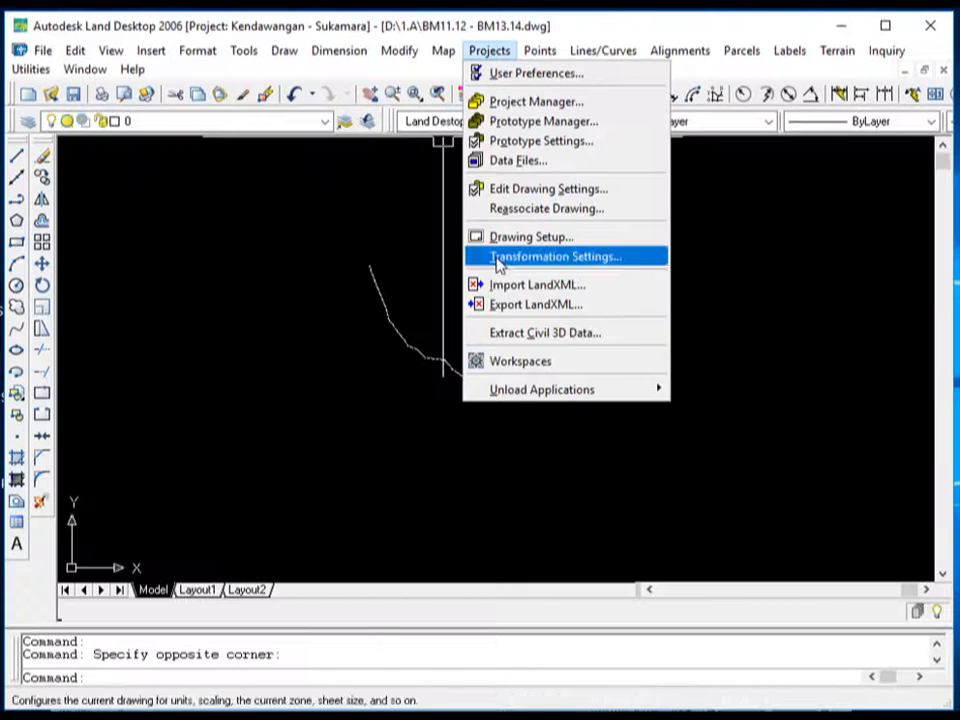
left_click(530, 237)
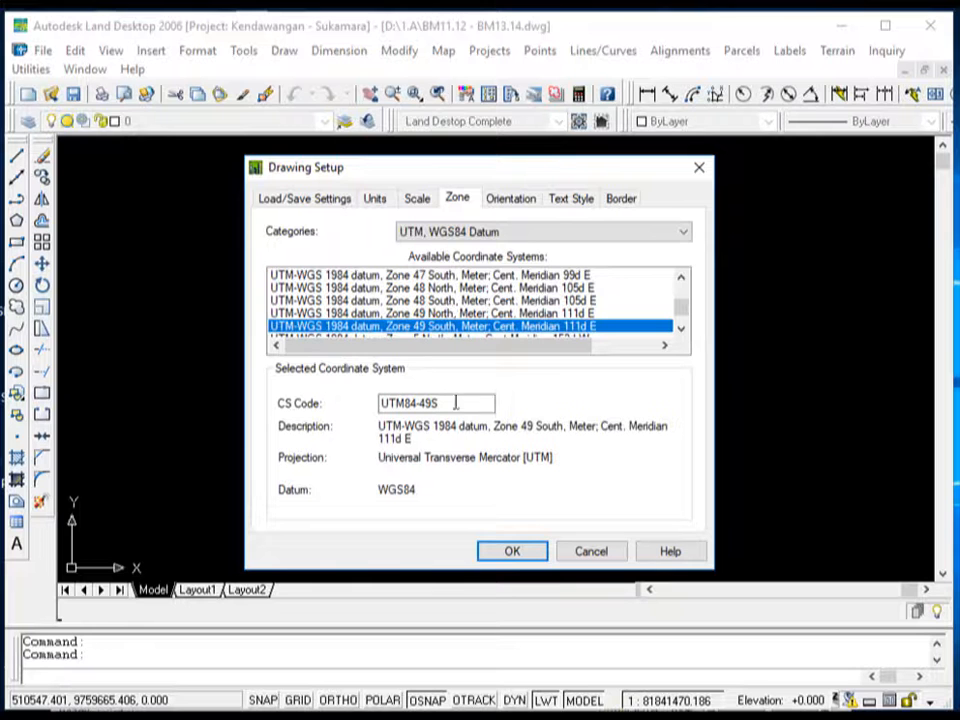
Switch back to HASIL TRANSFORMASI.txt in Excel and review the Latitude and Longitude columns for the listed points
key("alt+Tab")
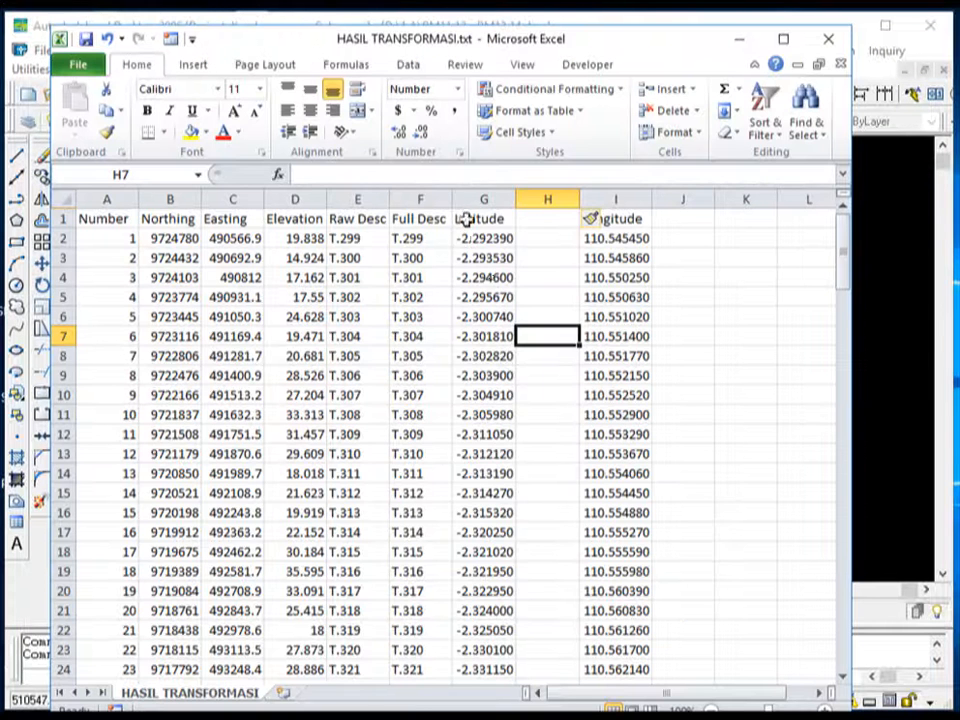
left_click_drag(478, 199, 615, 199)
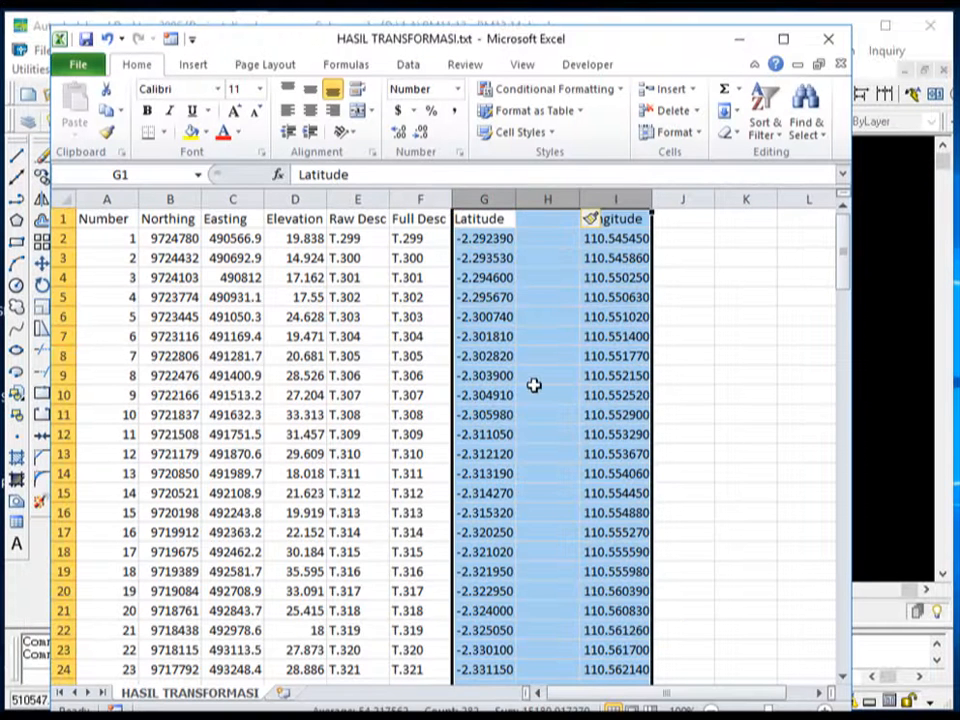
left_click(534, 385)
left_click_drag(478, 199, 596, 258)
scroll(486, 414, "down", 6)
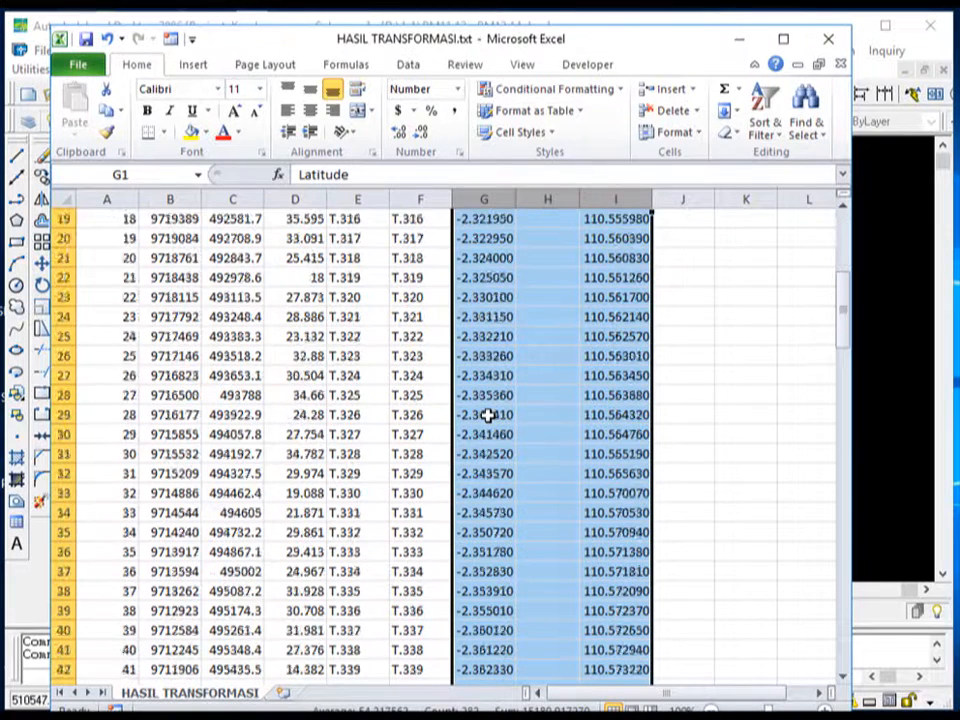
scroll(486, 414, "up", 6)
left_click(488, 394)
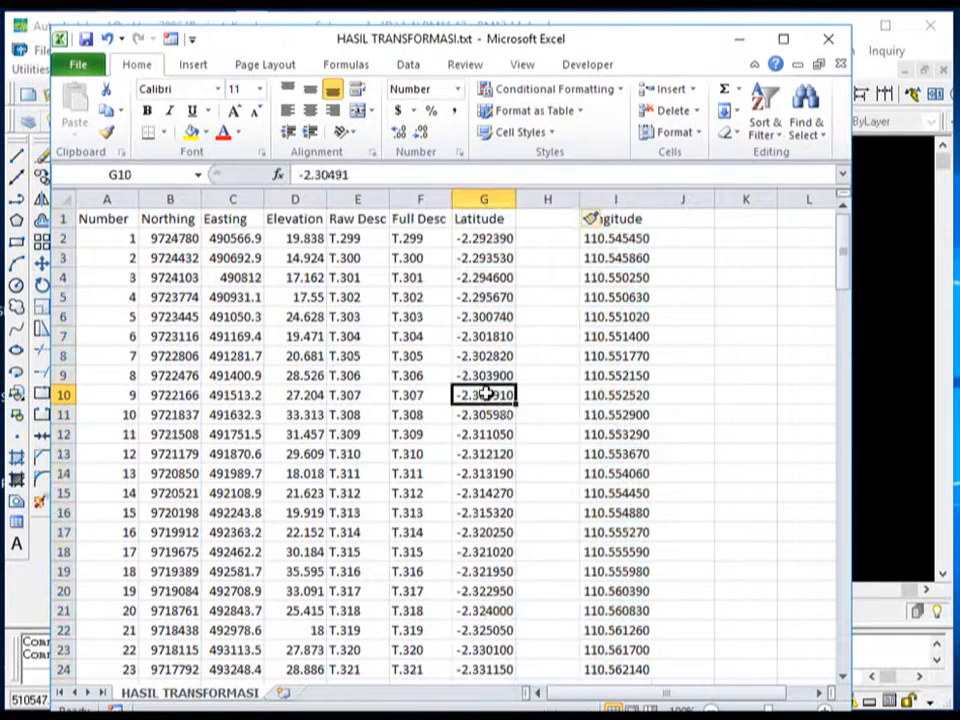
left_click(360, 375)
left_click(504, 336)
left_click(624, 318)
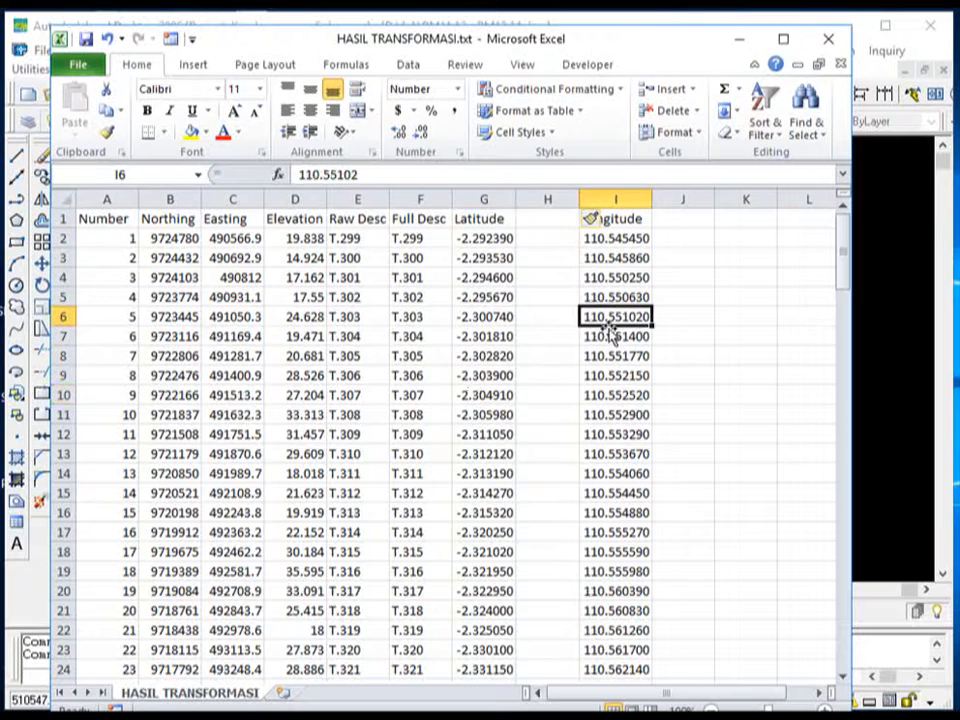
scroll(237, 403, "down", 6)
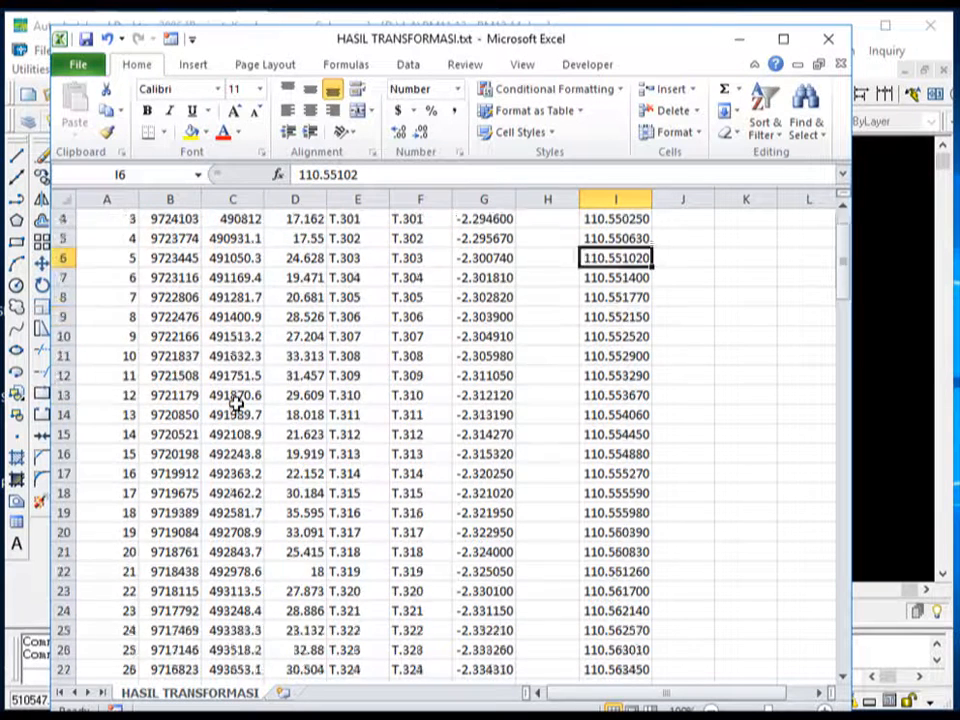
scroll(237, 403, "up", 6)
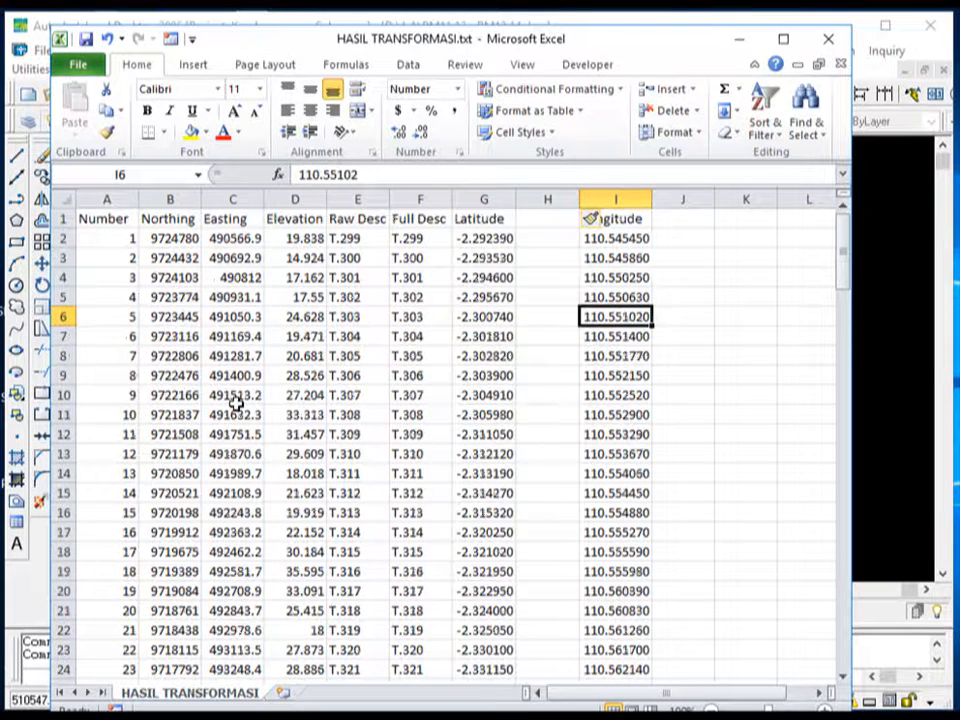
left_click(556, 411)
left_click(499, 393)
left_click(620, 354)
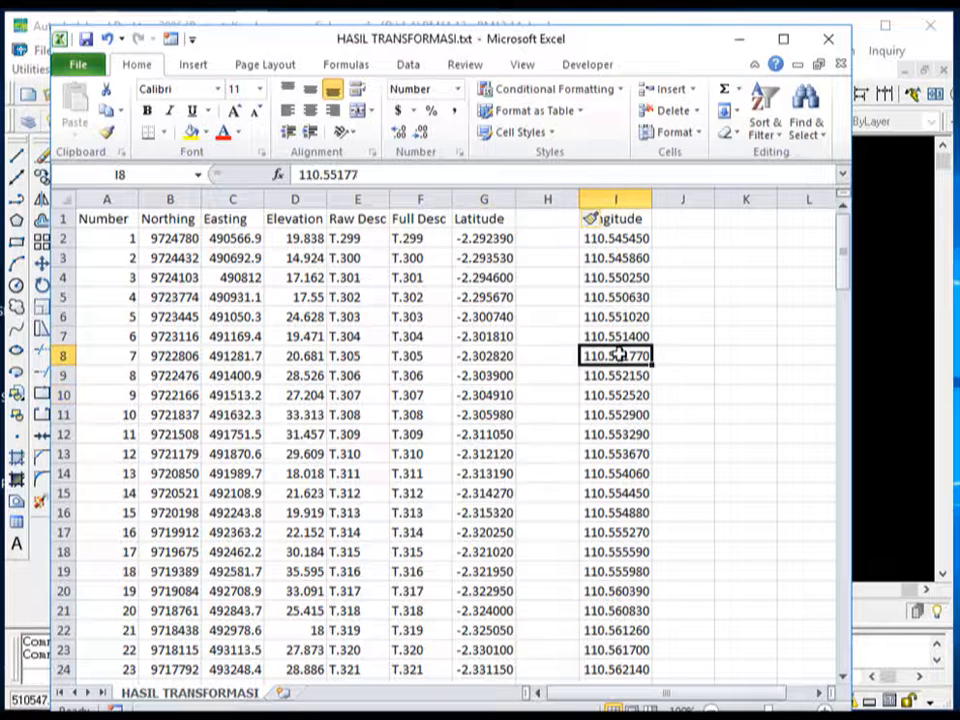